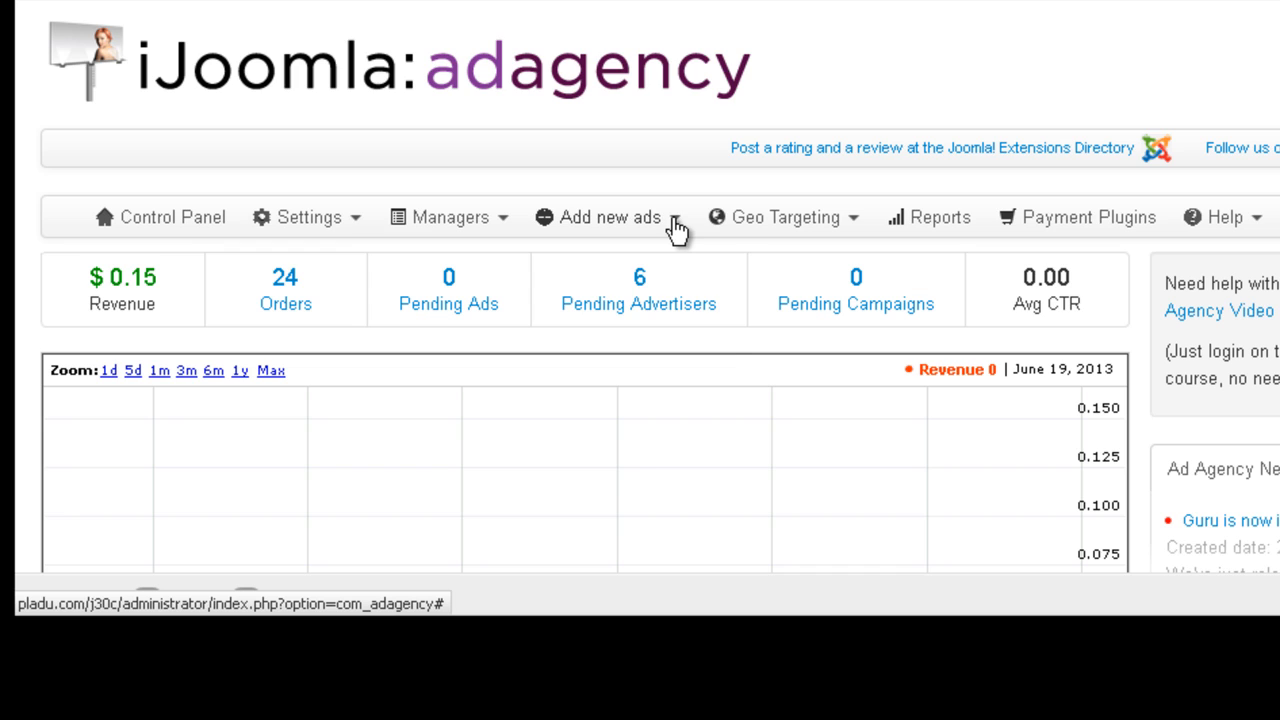
# Open the zones manager and start a new zone.
pyautogui.click(675, 228)
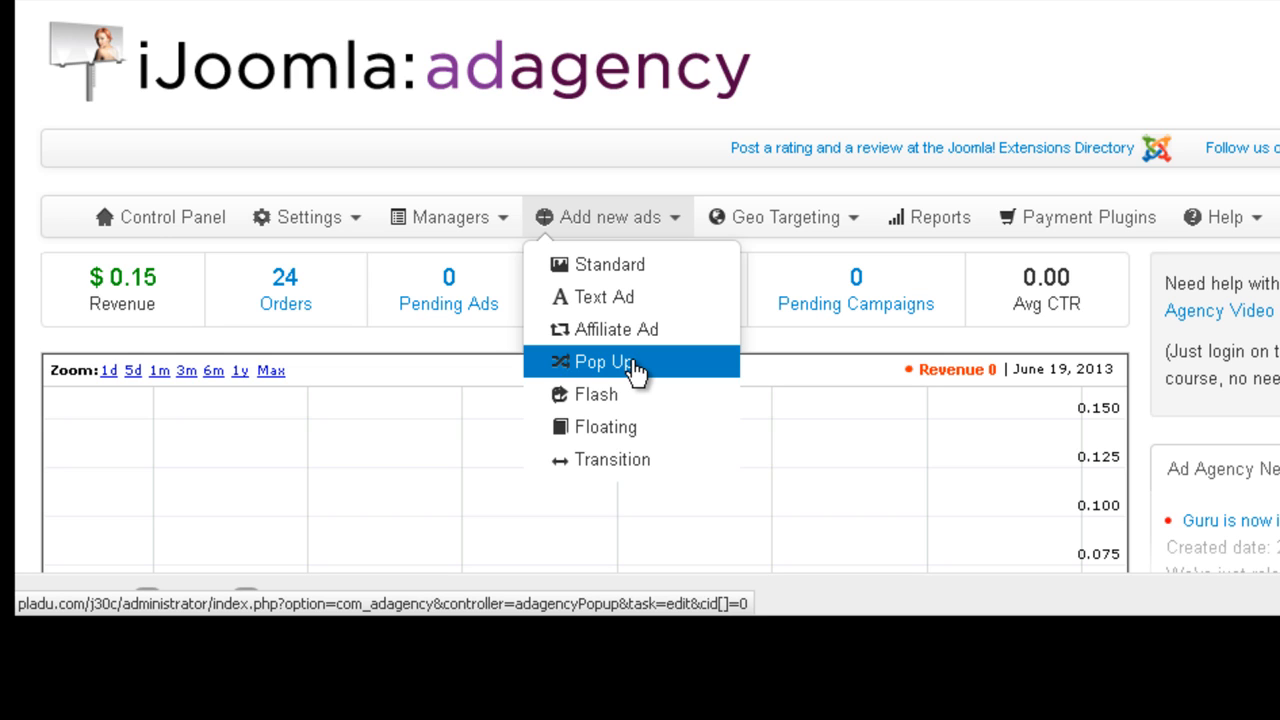
pyautogui.click(488, 219)
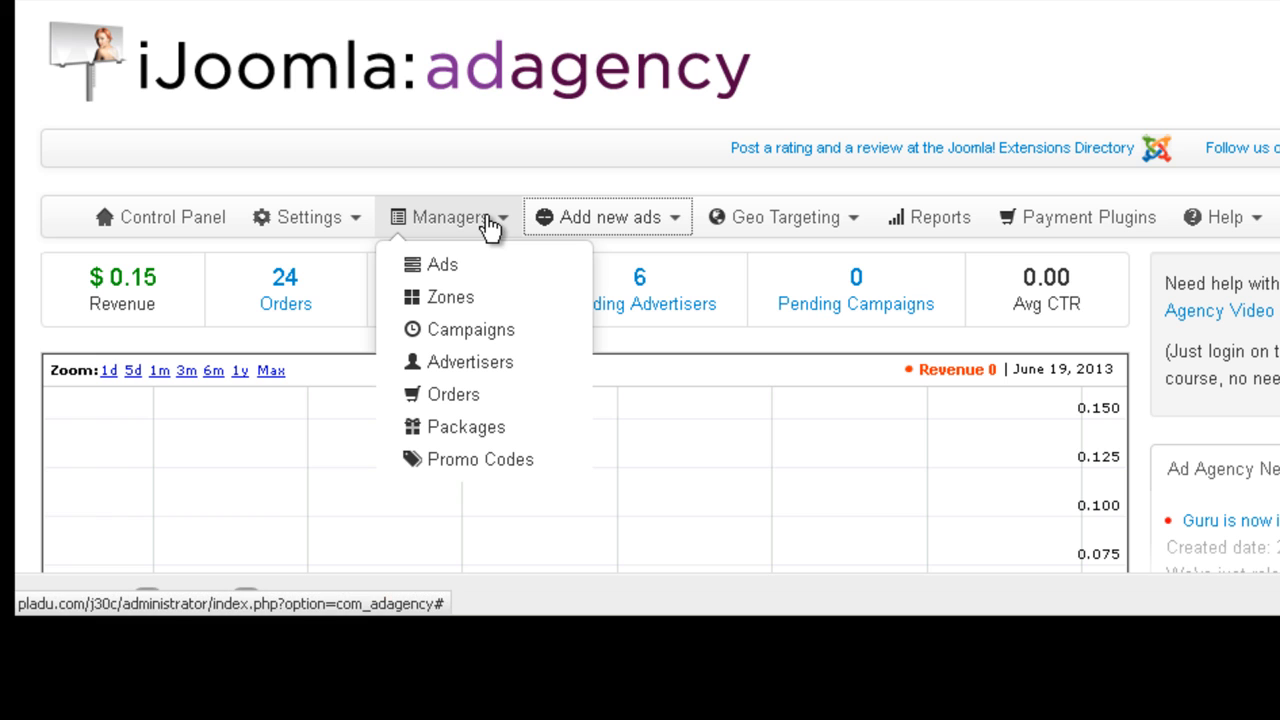
pyautogui.click(490, 300)
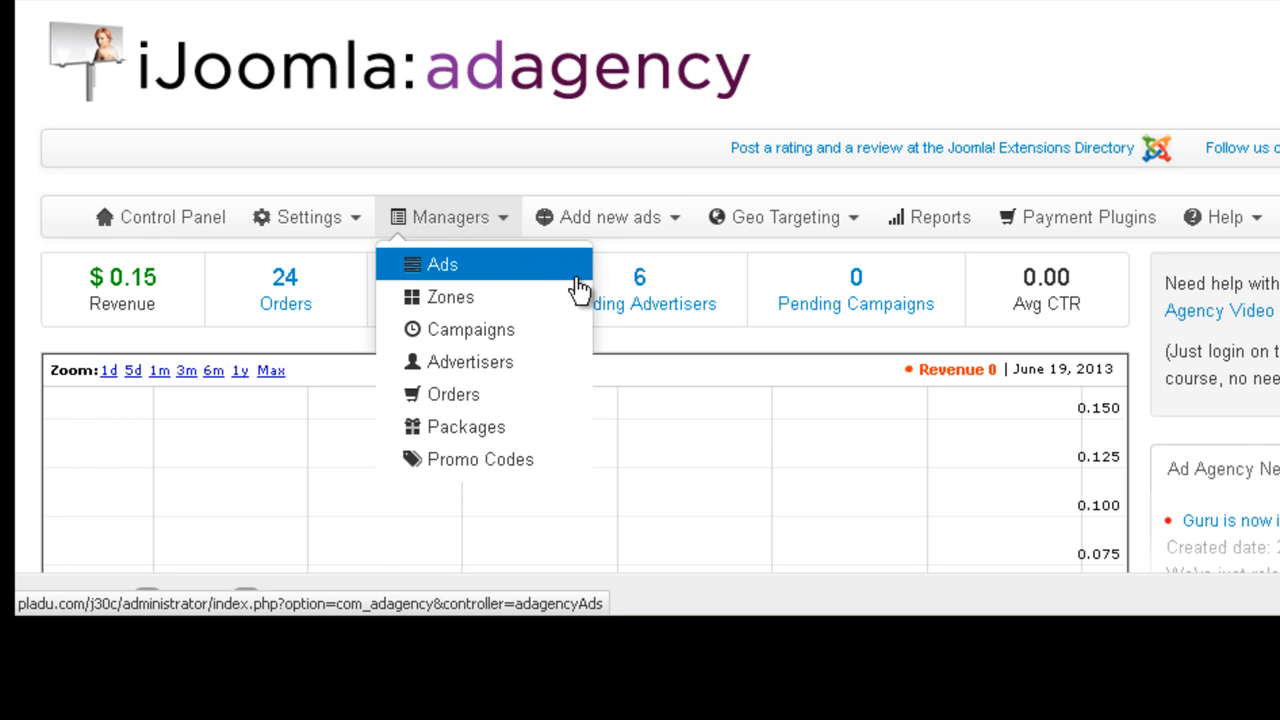
pyautogui.scroll(-1, 575, 278)
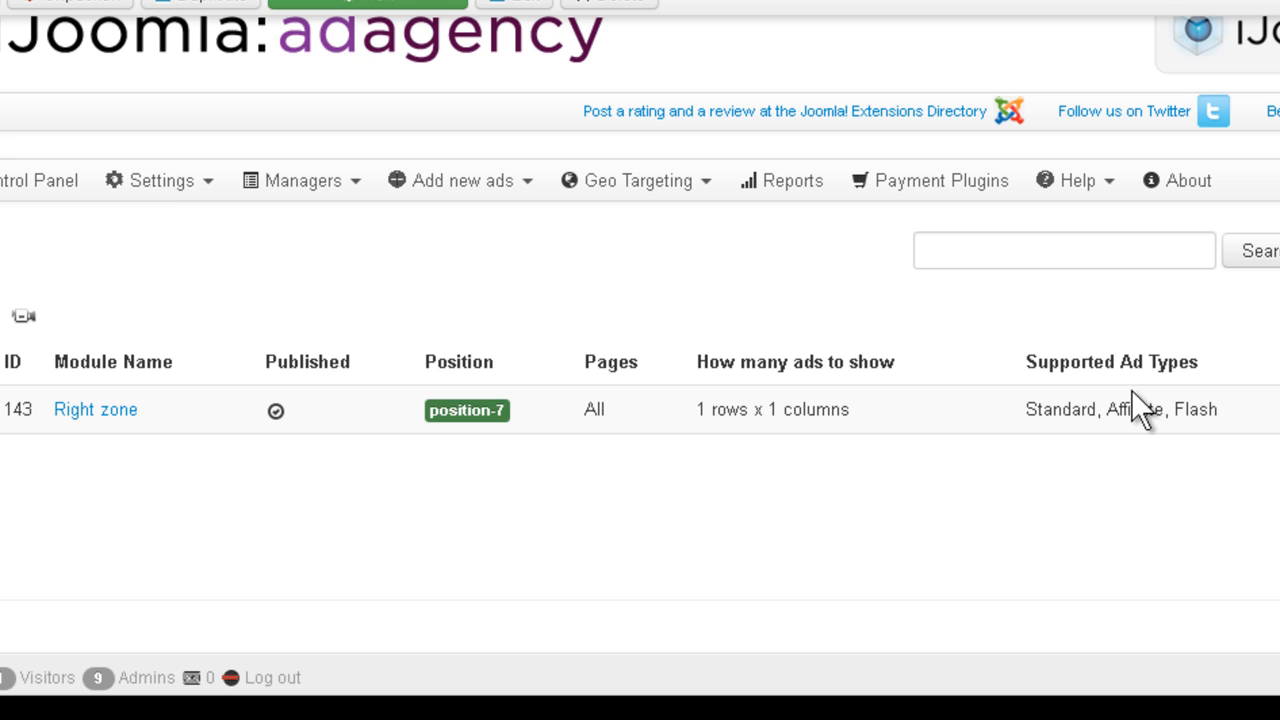
pyautogui.click(553, 20)
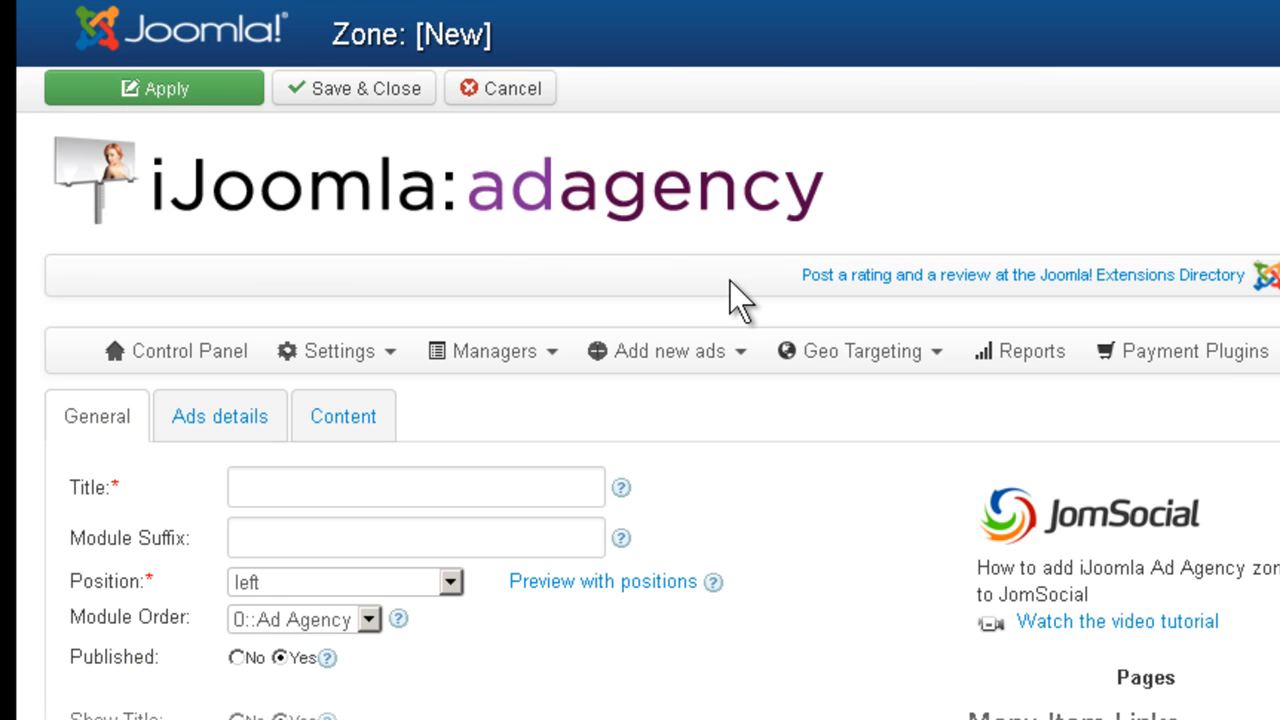
# Title the new zone "Popup zone".
pyautogui.scroll(-3, 730, 290)
pyautogui.click(550, 258)
pyautogui.write('Popup')
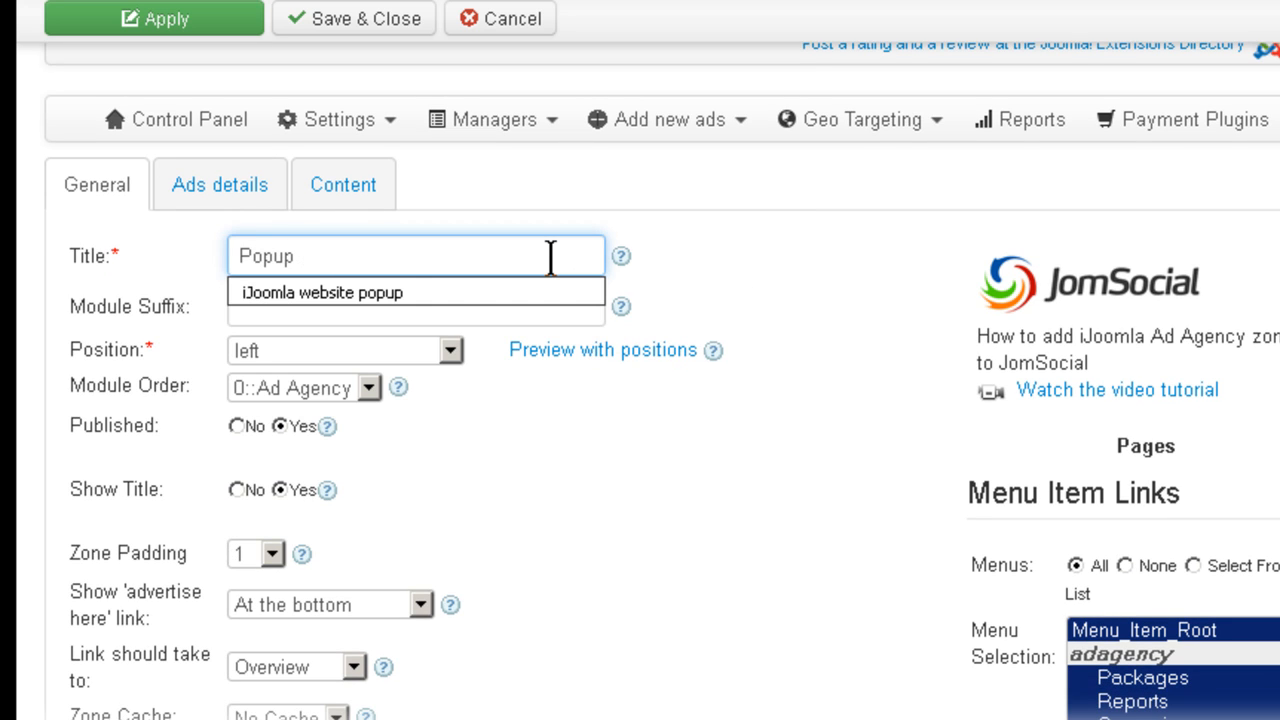
pyautogui.write(' zone')
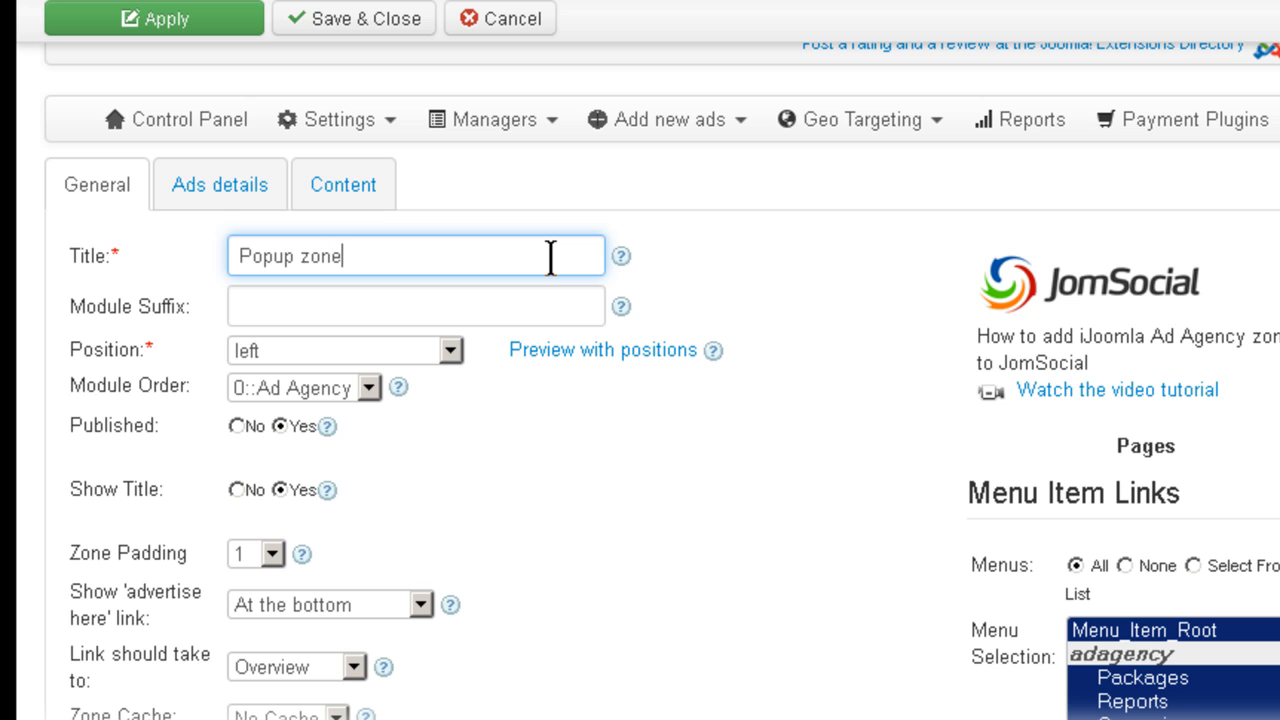
# Set the zone's module position to position-7.
pyautogui.click(450, 350)
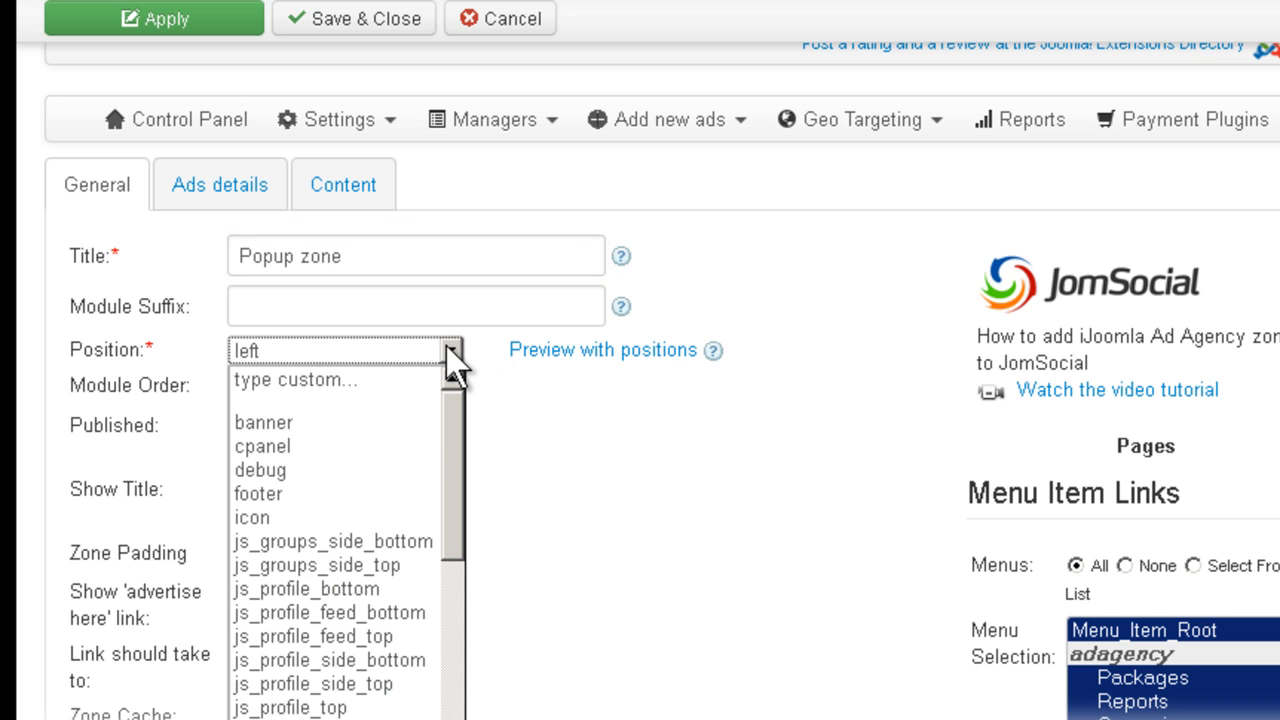
pyautogui.scroll(-3, 396, 474)
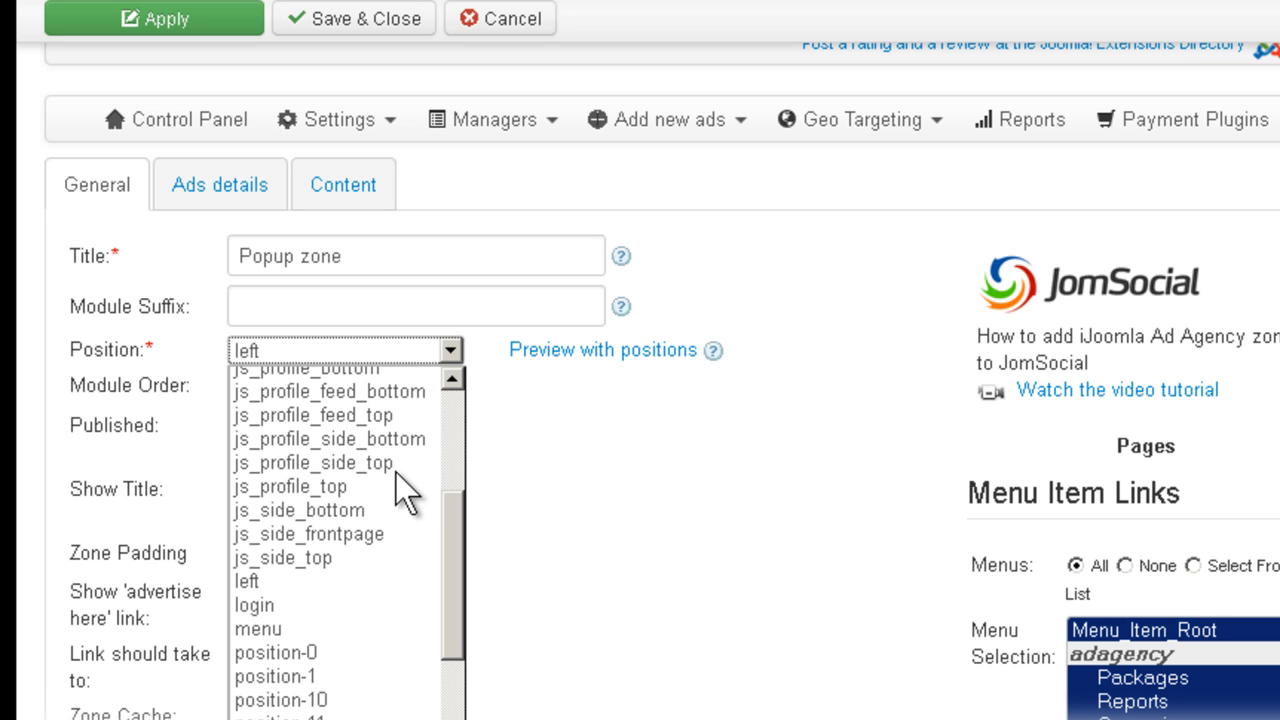
pyautogui.scroll(-3, 395, 472)
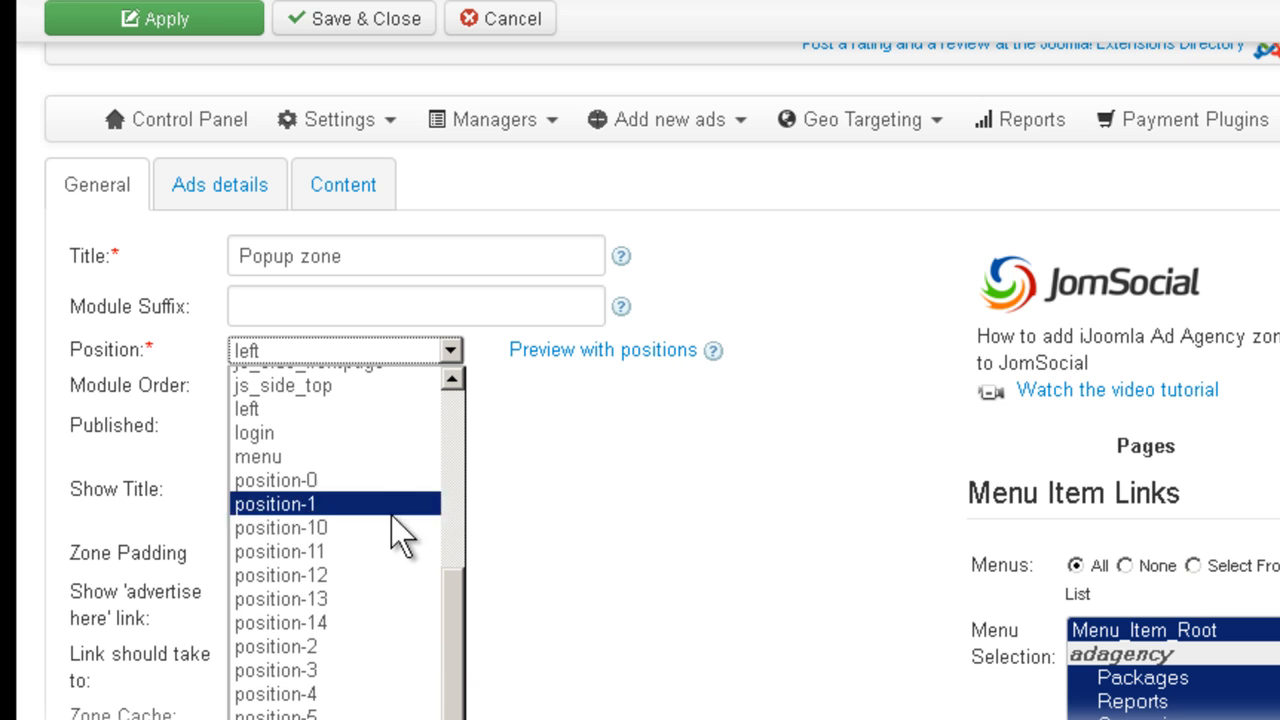
pyautogui.scroll(-1, 365, 597)
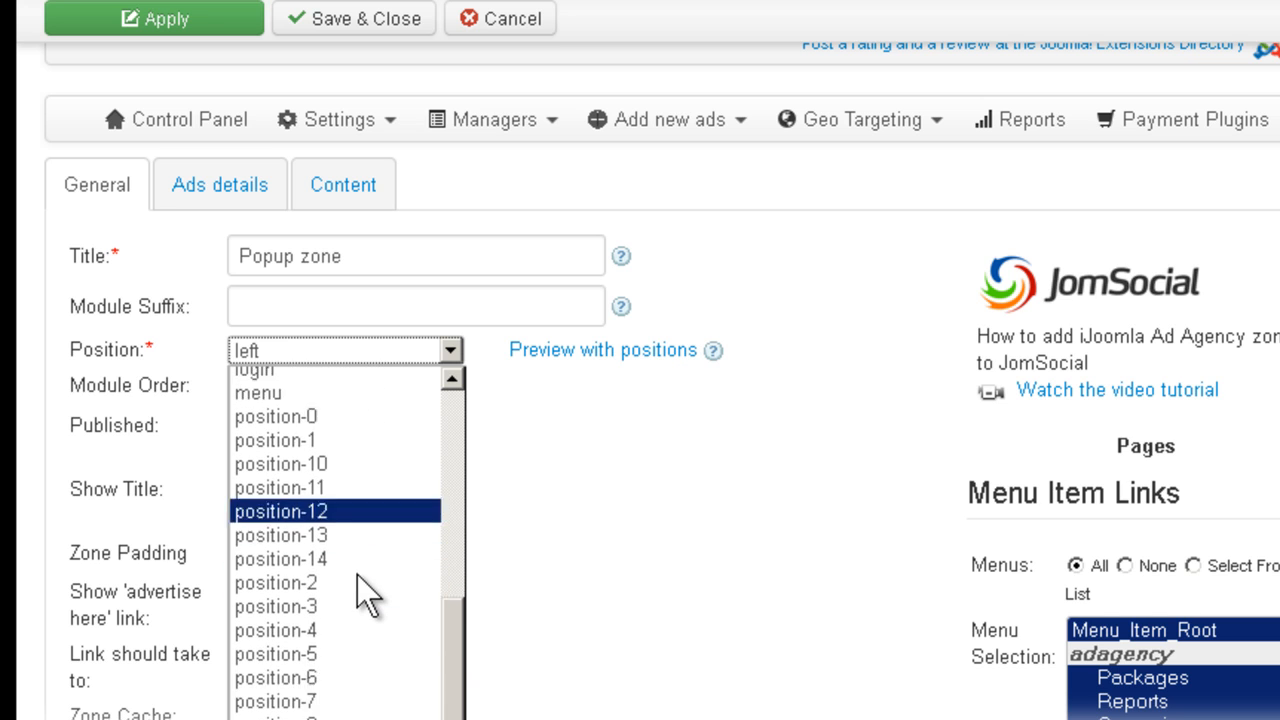
pyautogui.scroll(-1, 357, 590)
pyautogui.click(345, 656)
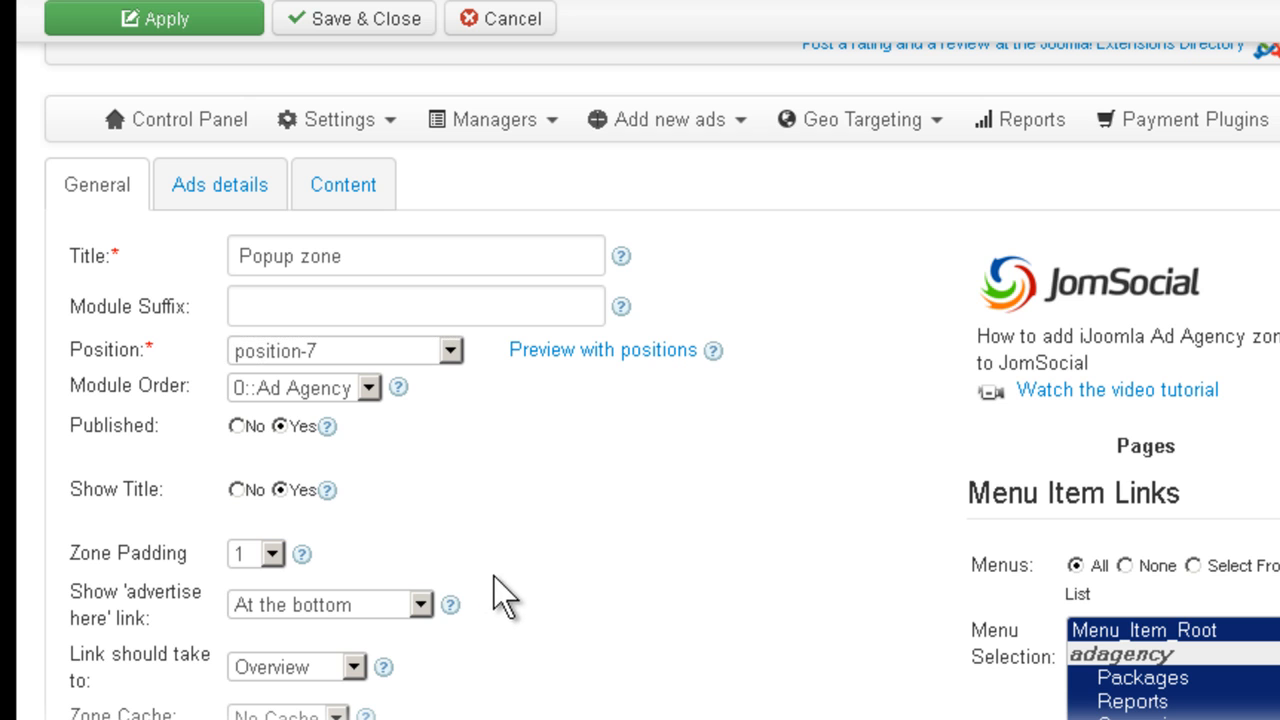
# Turn off Show Title for the zone and set its 'advertise here' link to Do not show.
pyautogui.click(237, 490)
pyautogui.scroll(-2, 640, 480)
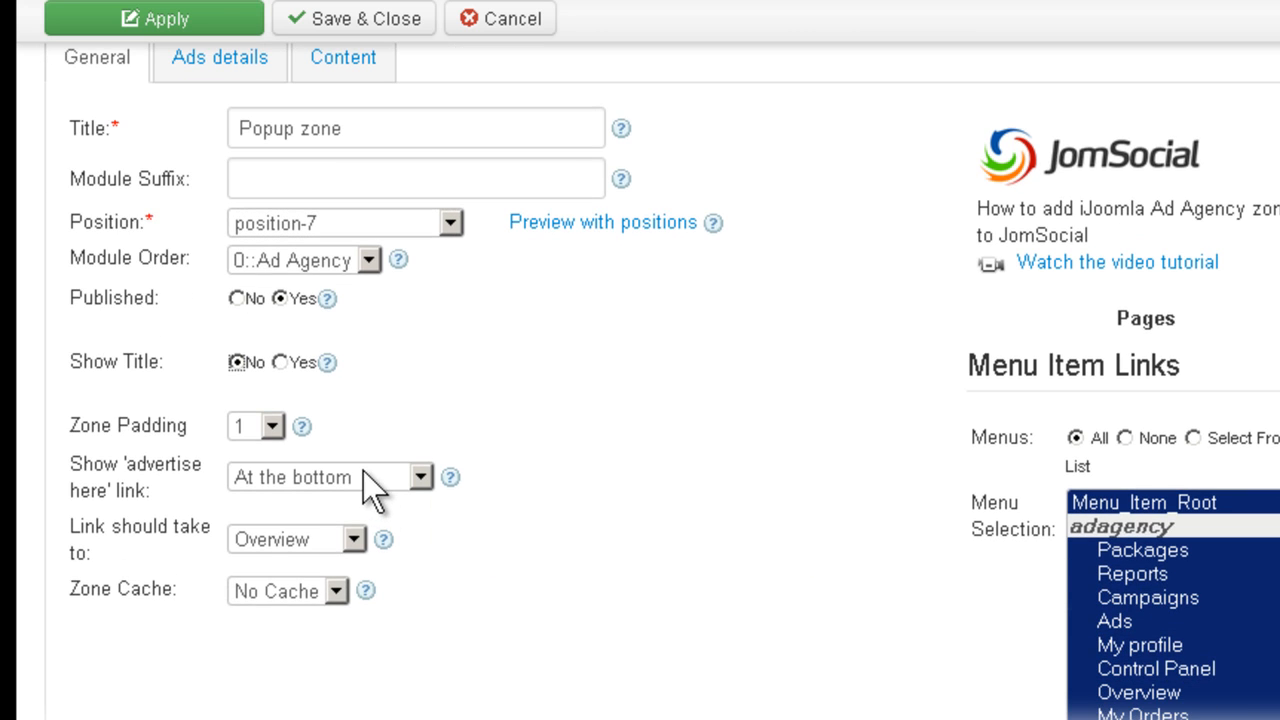
pyautogui.click(363, 474)
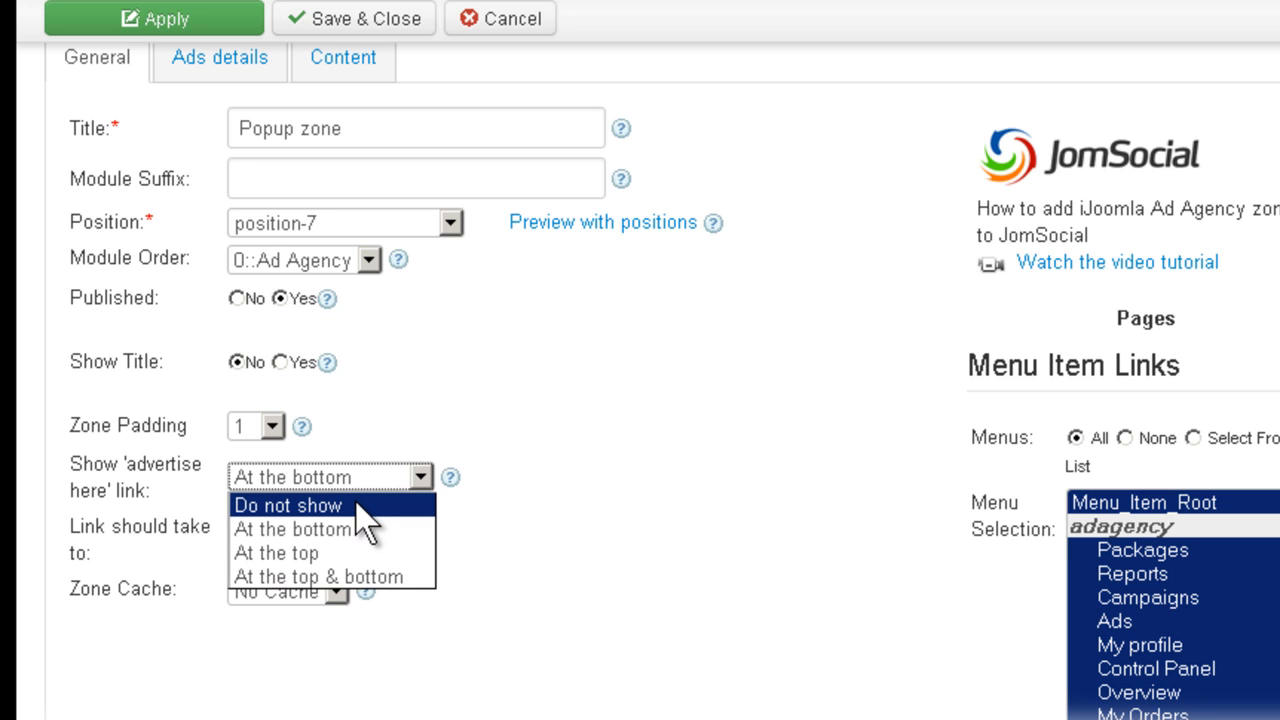
pyautogui.click(358, 507)
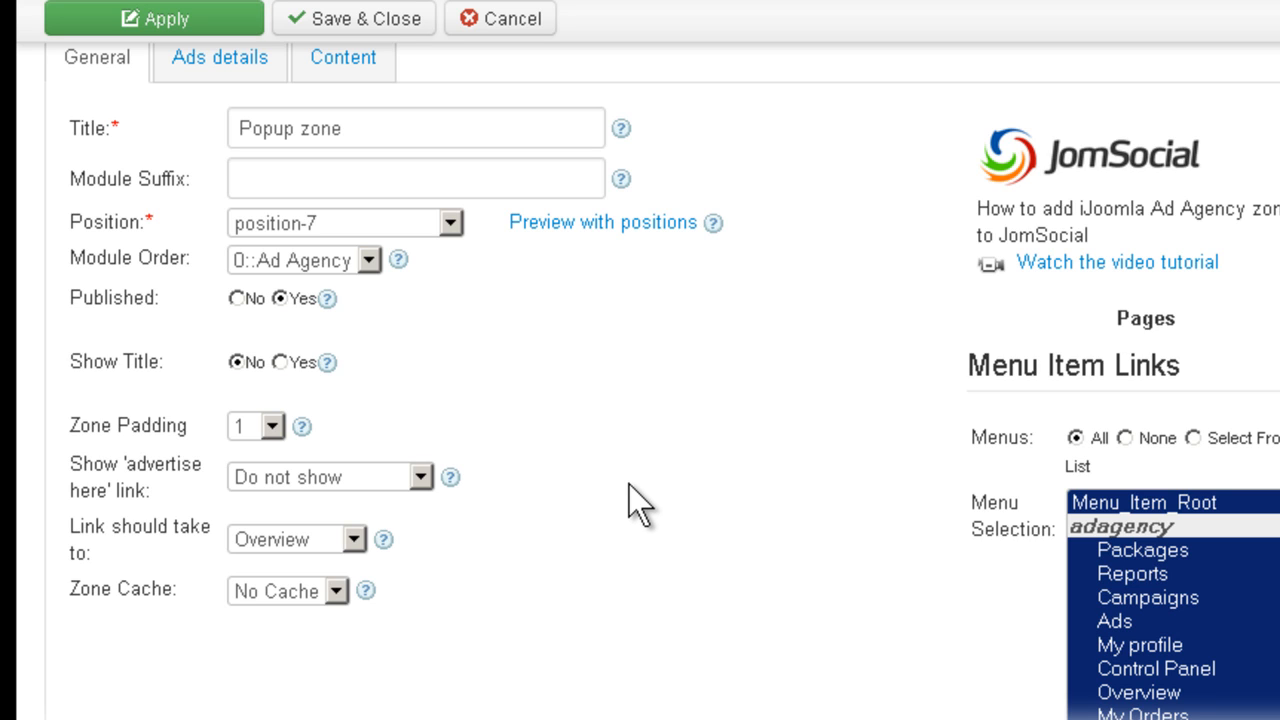
# In the zone's ads details, enable Pop-up under Special banners as the supported ad type.
pyautogui.scroll(2, 629, 500)
pyautogui.click(220, 200)
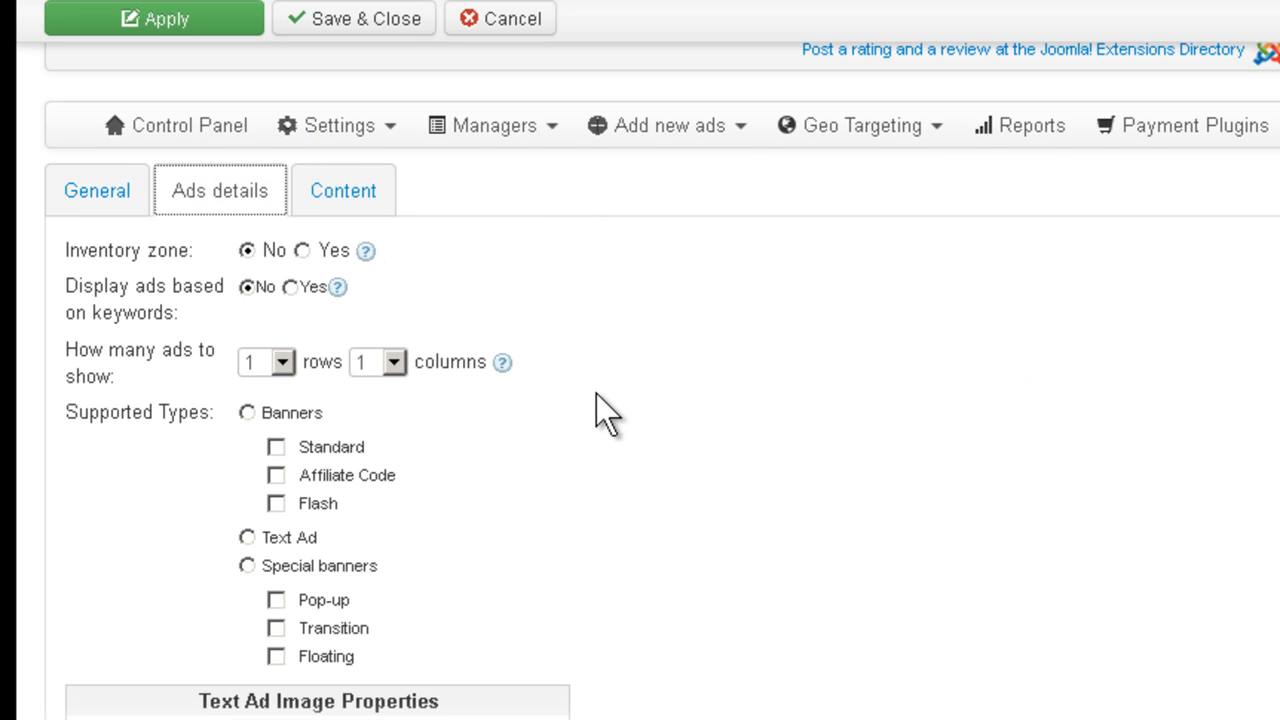
pyautogui.scroll(-3, 596, 397)
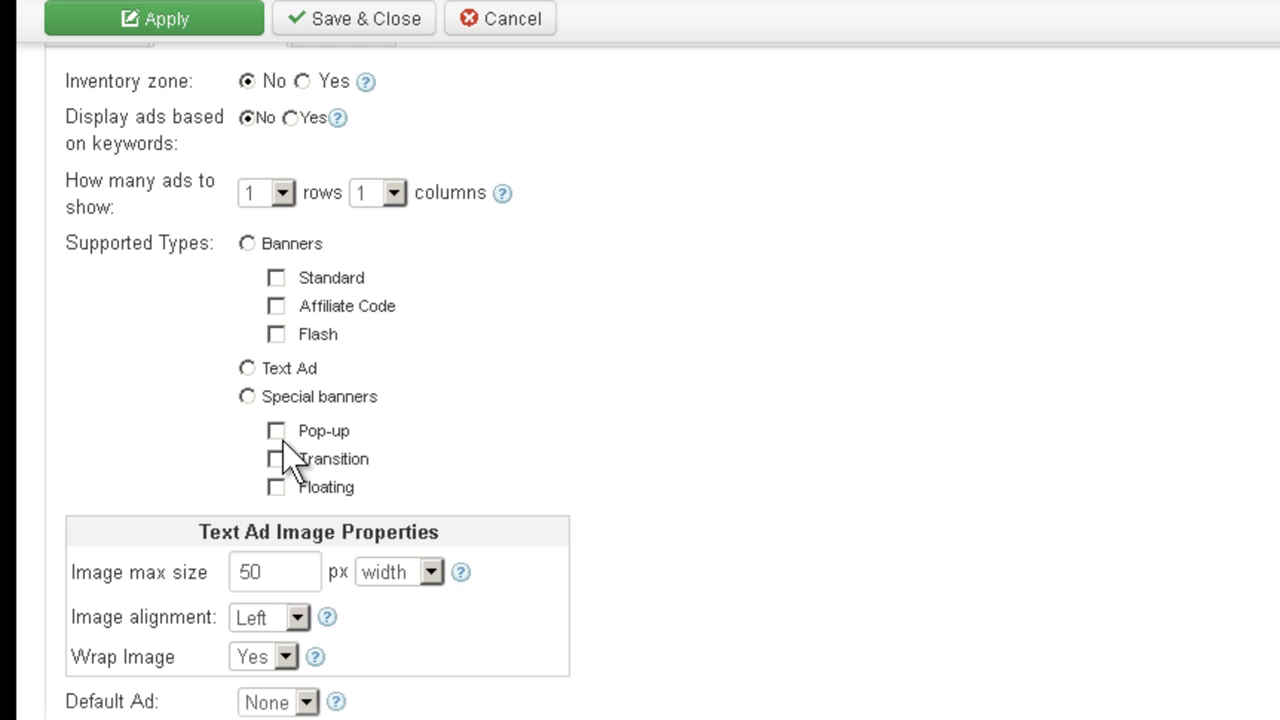
pyautogui.click(280, 434)
pyautogui.scroll(-2, 716, 443)
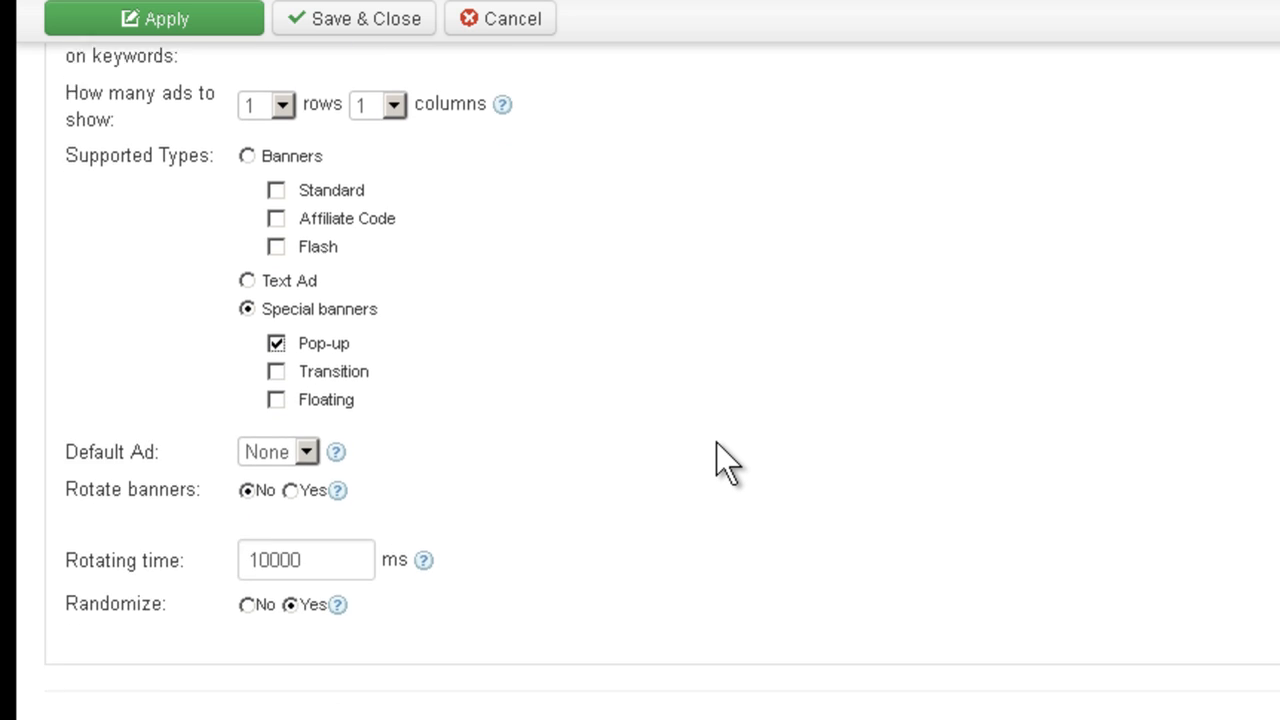
# Save and close the zone, and add it to the 1 Month package.
pyautogui.scroll(3, 716, 443)
pyautogui.scroll(2, 679, 262)
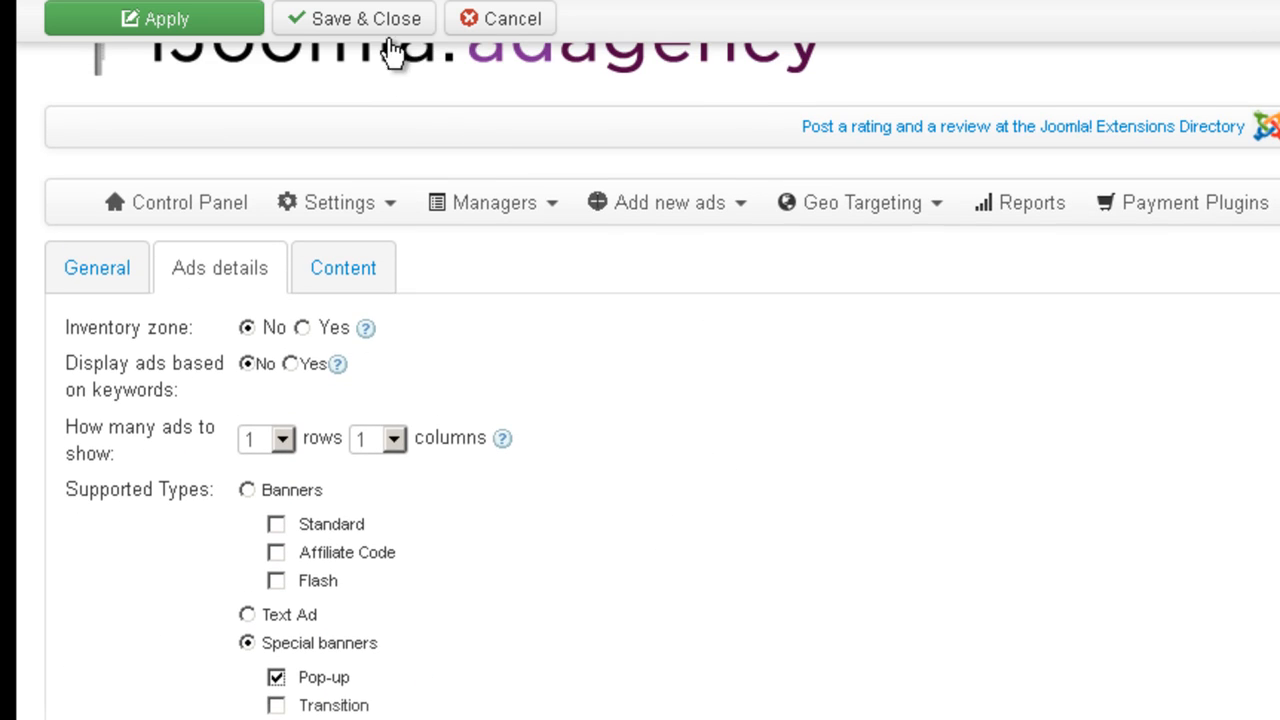
pyautogui.click(396, 20)
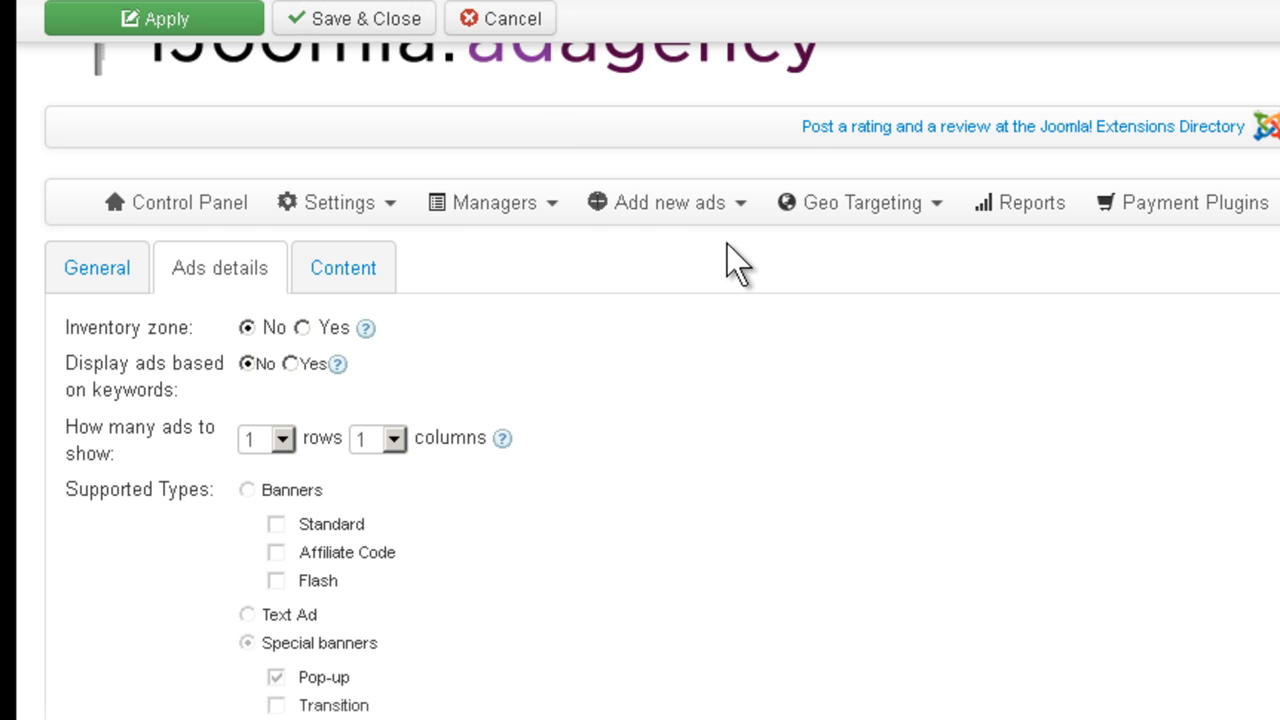
pyautogui.scroll(-1, 680, 326)
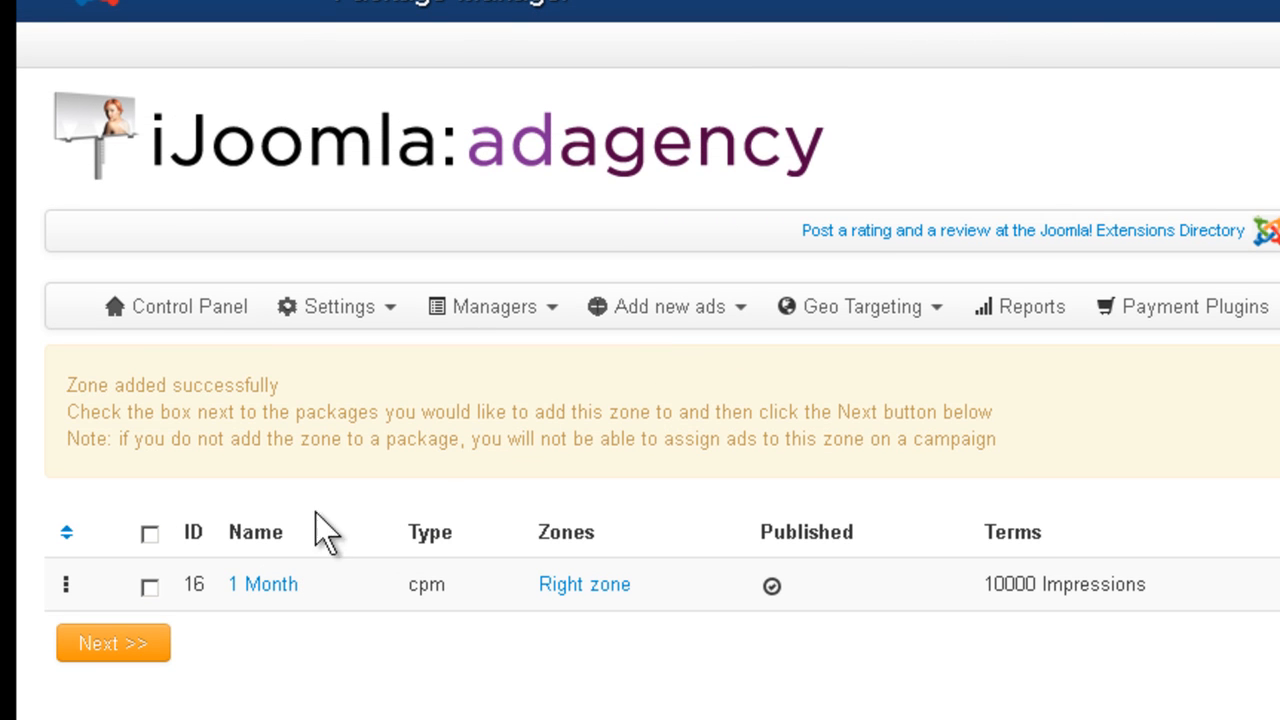
pyautogui.click(152, 588)
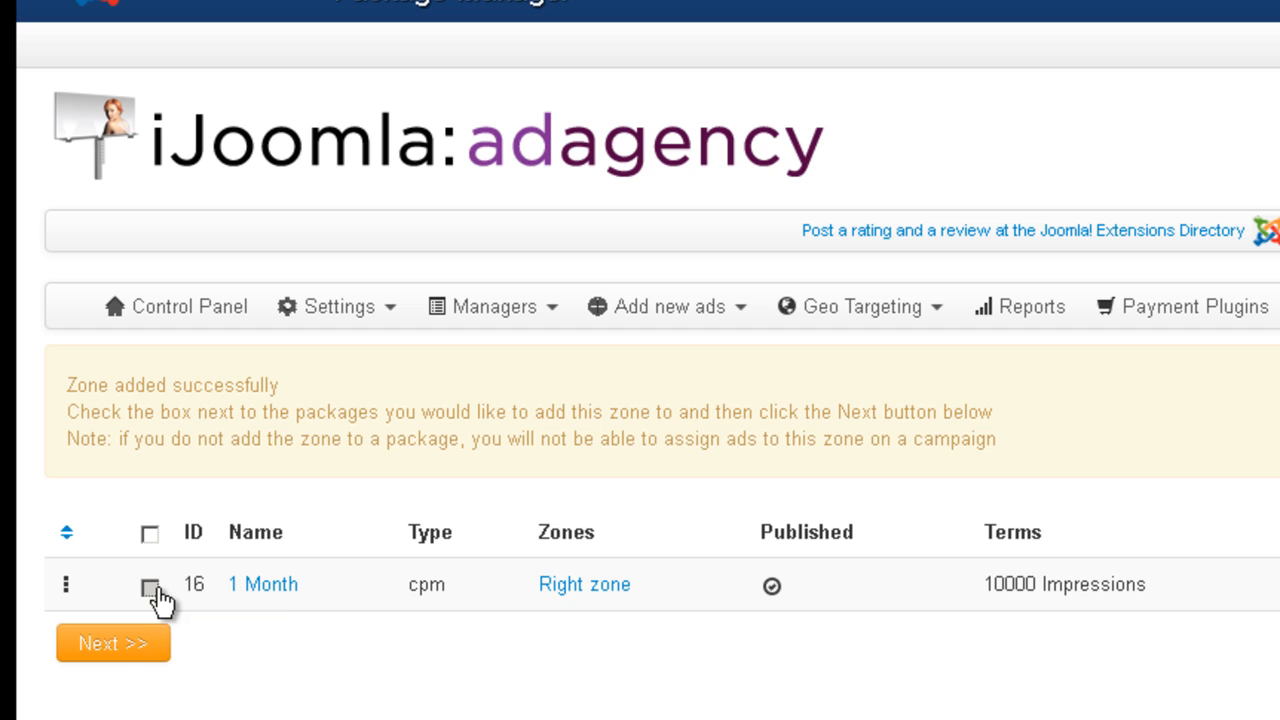
pyautogui.click(133, 648)
pyautogui.scroll(-3, 439, 511)
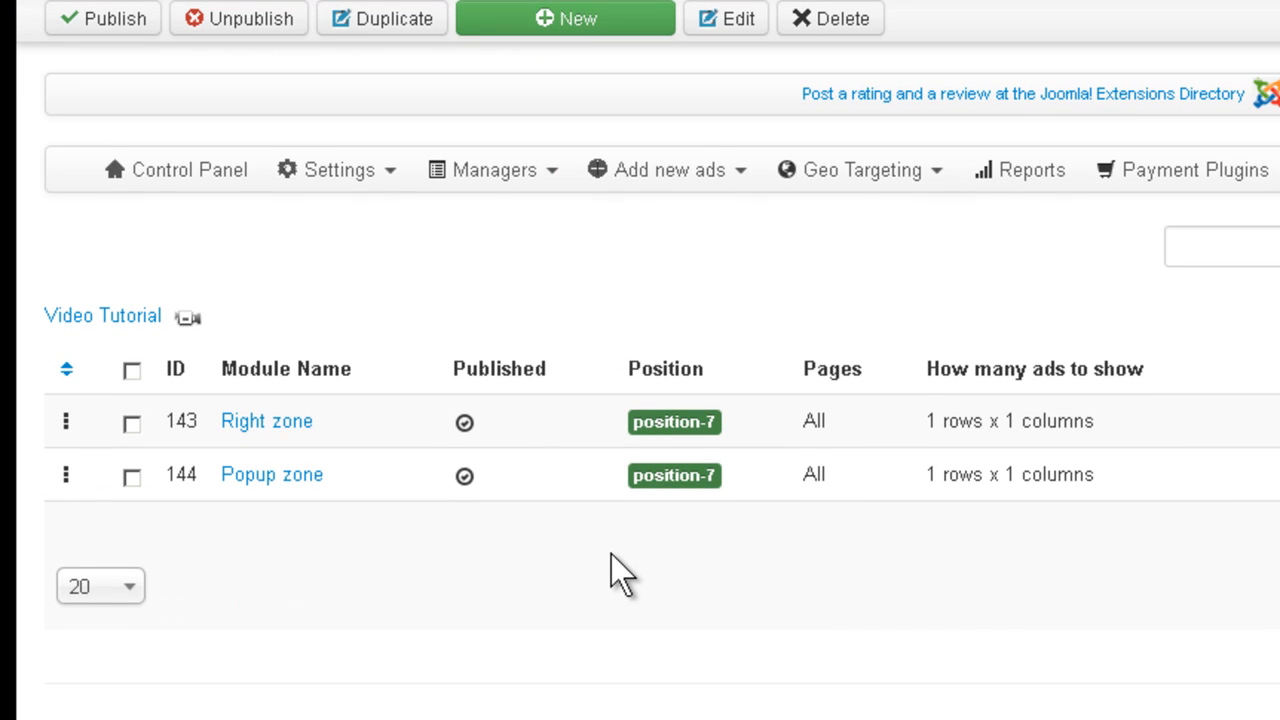
# Start a new Pop Up ad and keep webpage as its pop-up type.
pyautogui.click(712, 172)
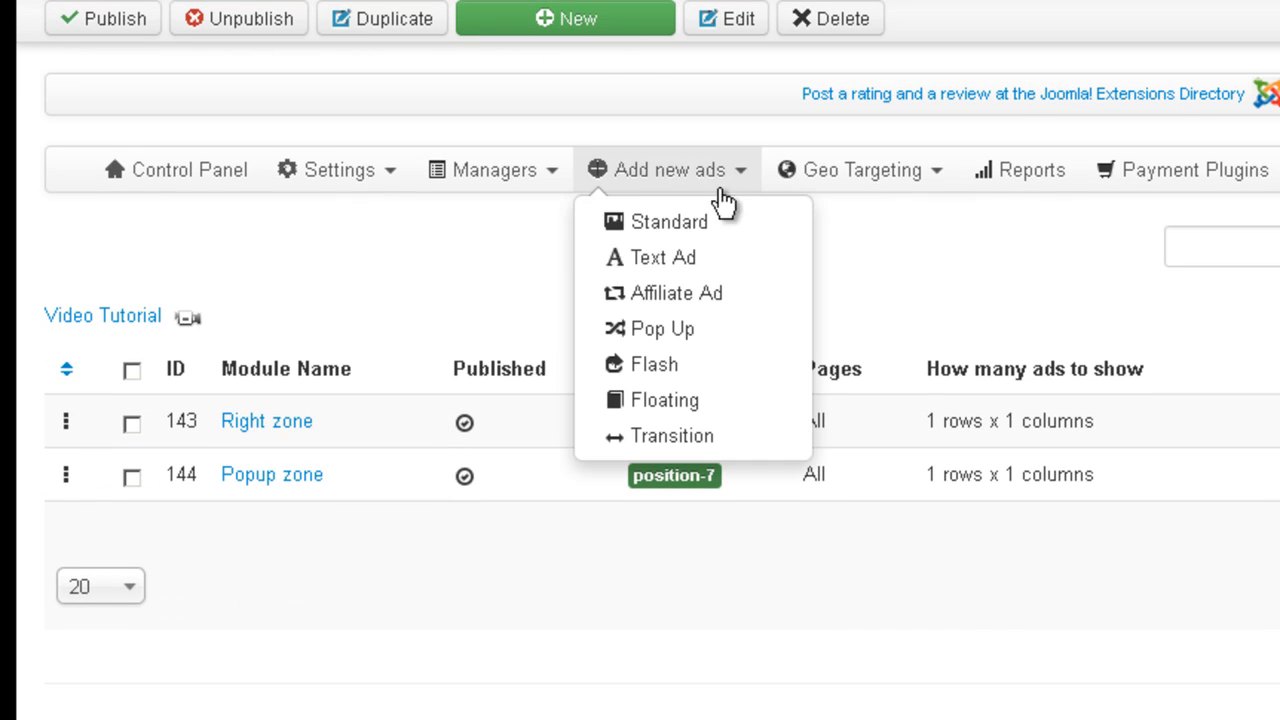
pyautogui.click(690, 335)
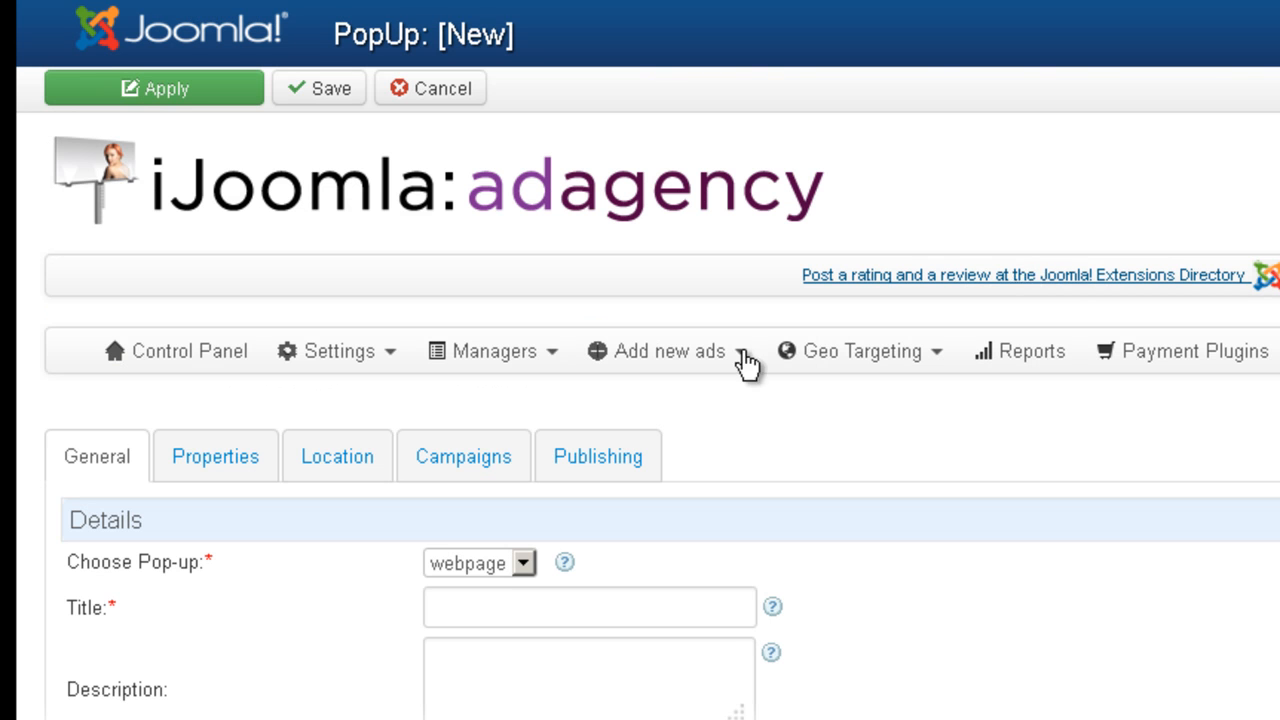
pyautogui.scroll(-3, 700, 380)
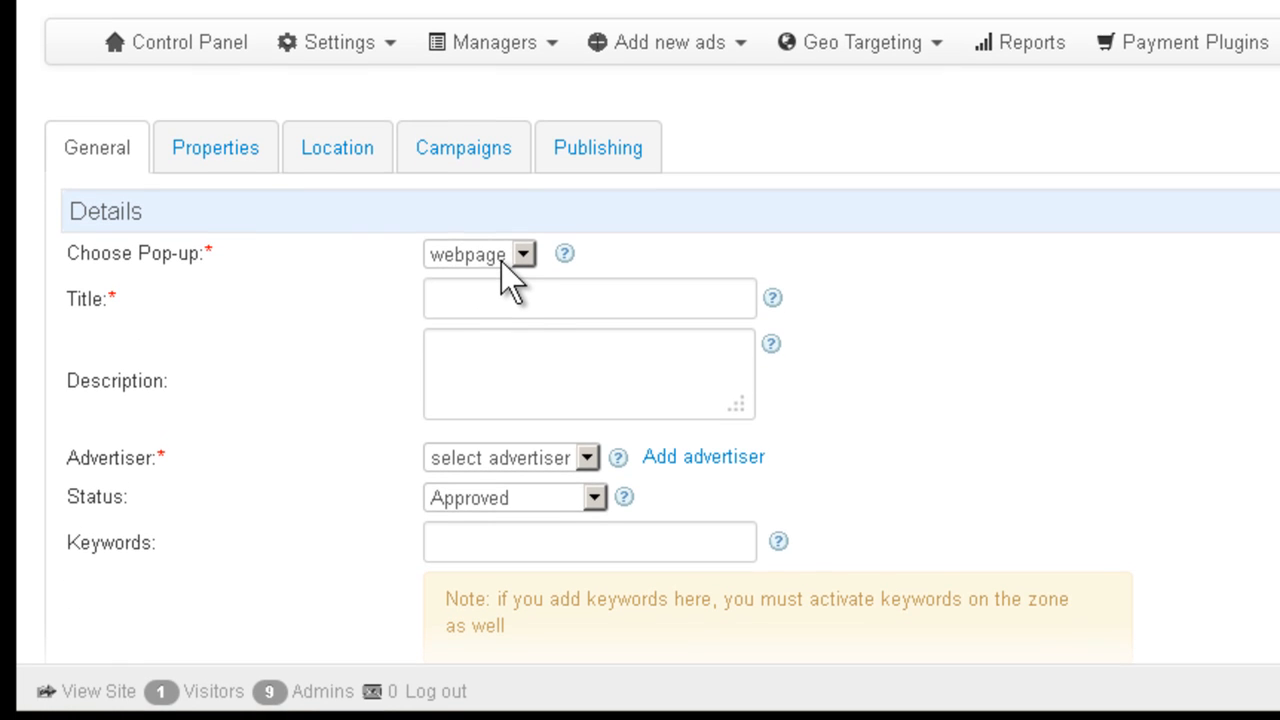
pyautogui.click(501, 262)
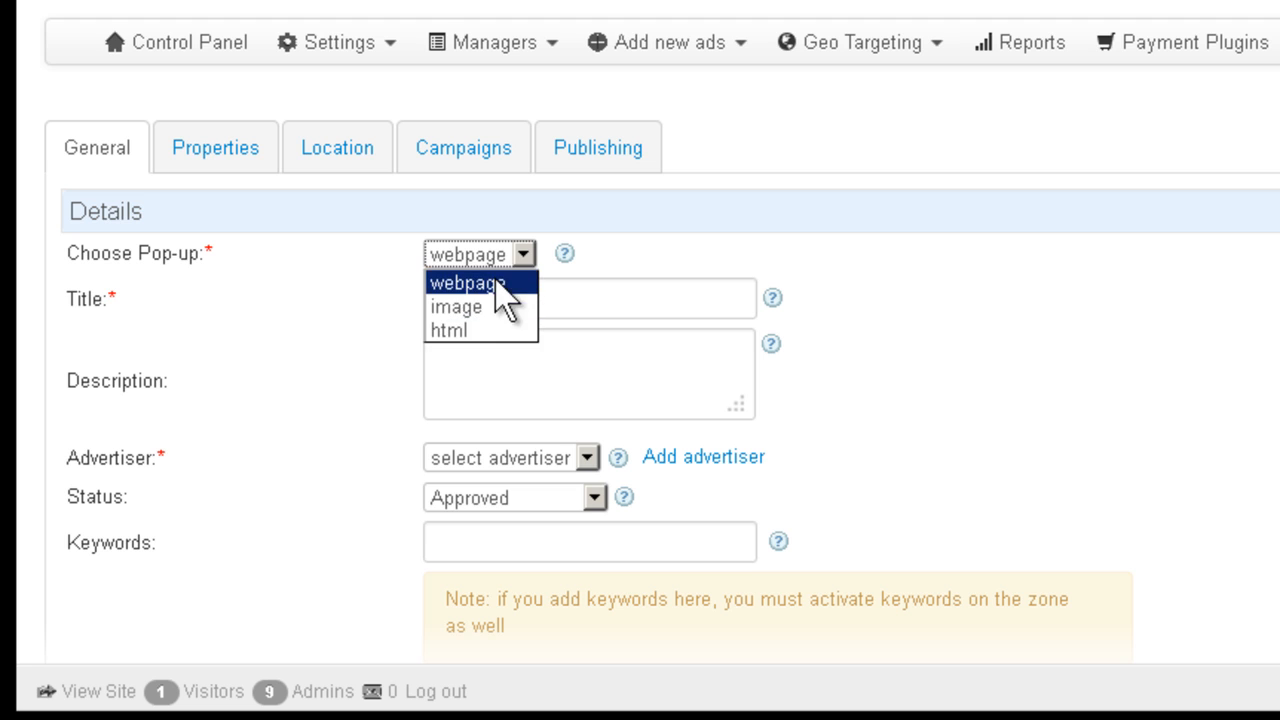
pyautogui.click(623, 283)
# Title the pop-up ad "iJoomla website popup".
pyautogui.click(623, 283)
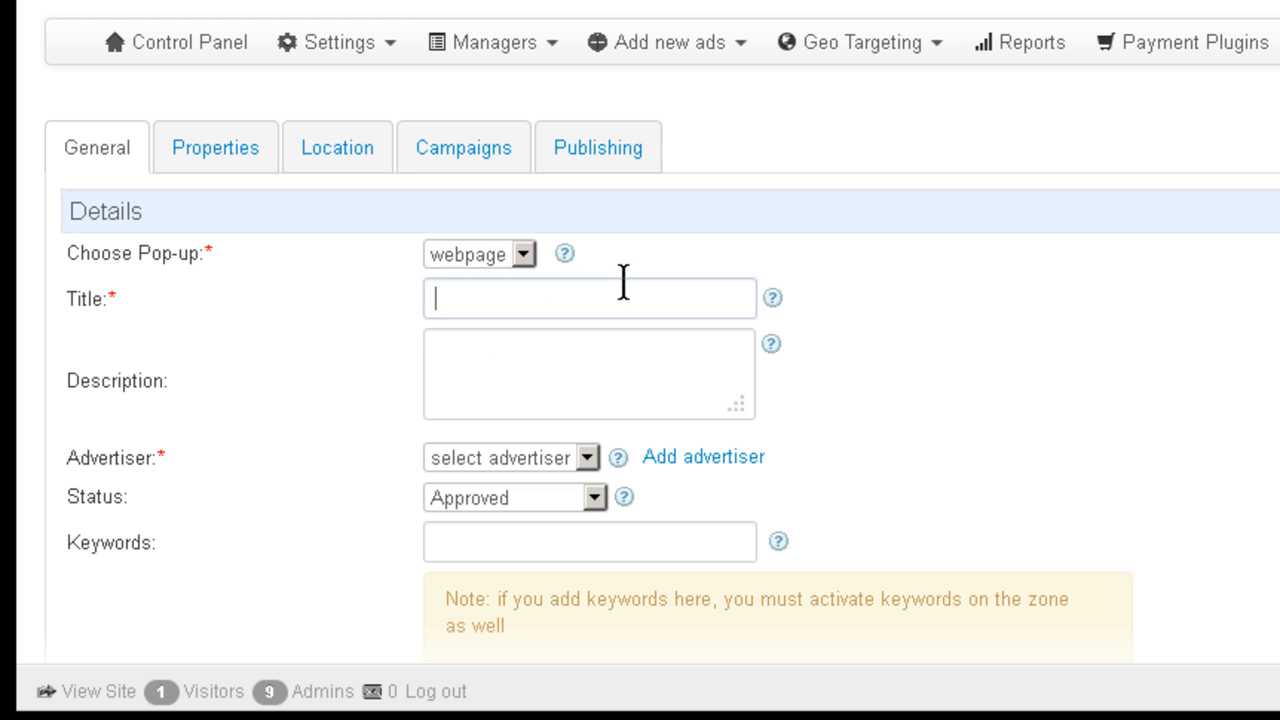
pyautogui.write('ijo')
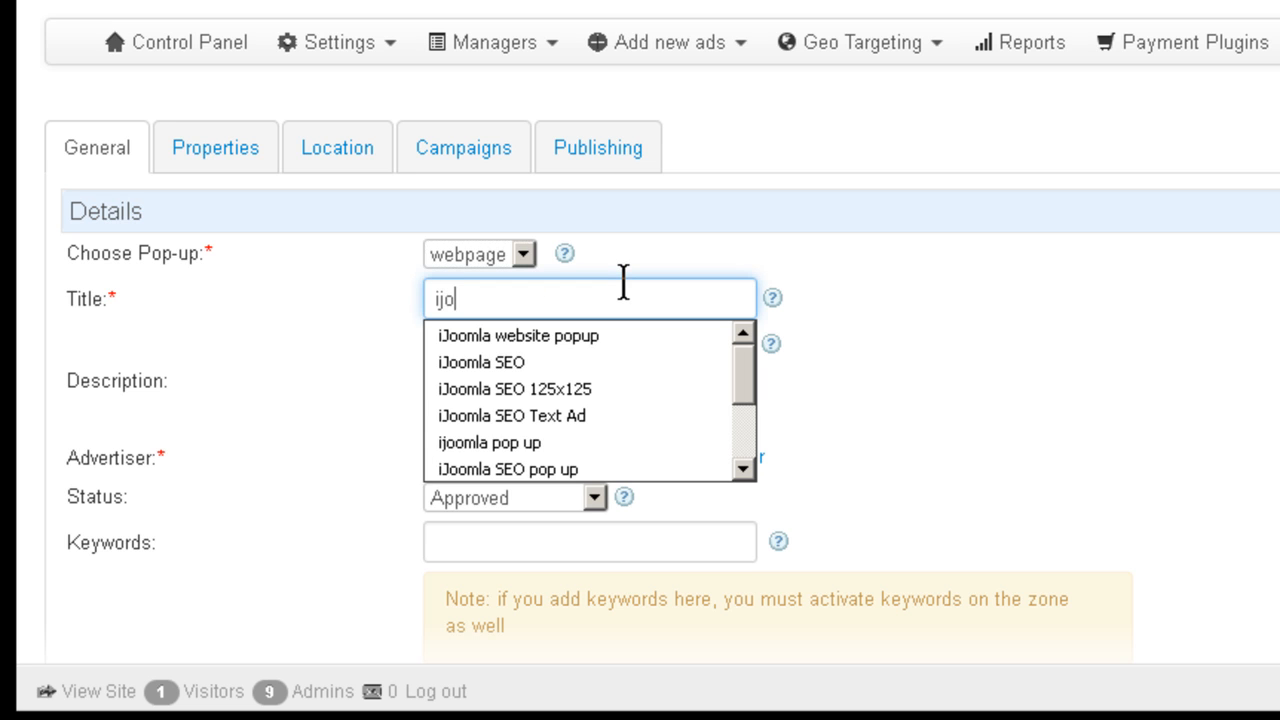
pyautogui.click(611, 327)
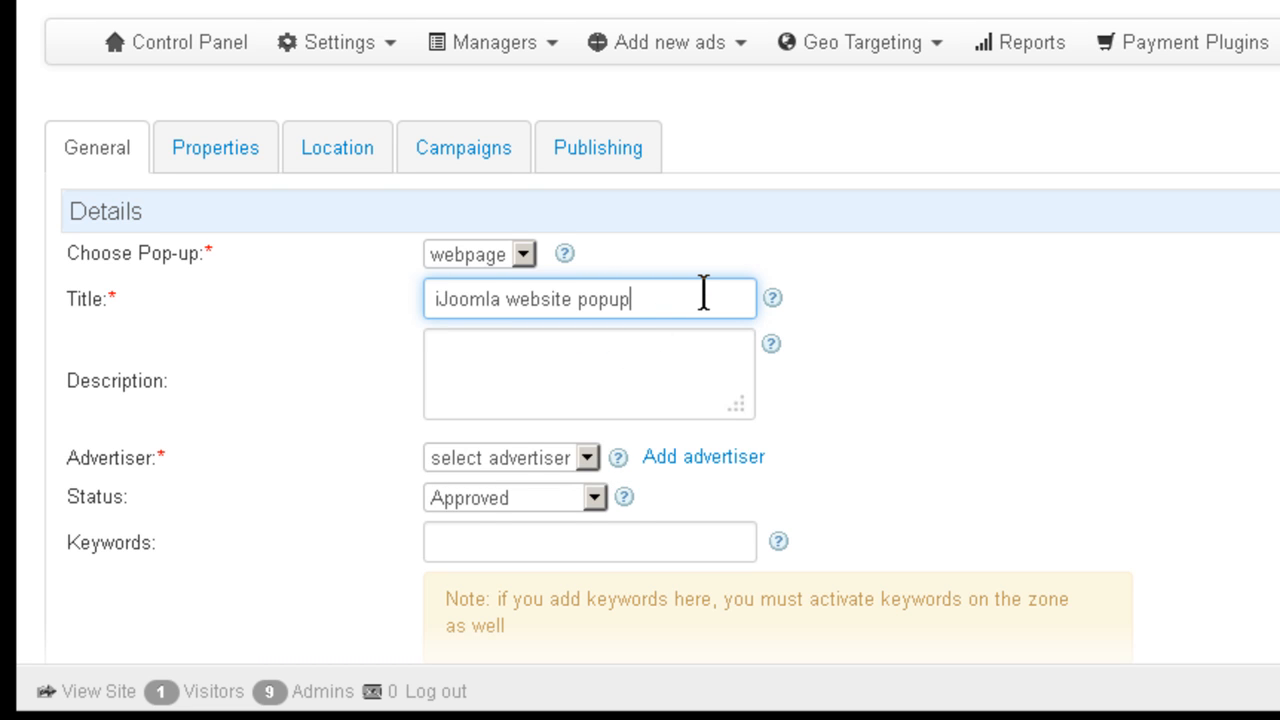
# Assign the pop-up ad to the advertiser Super User with the status Approved.
pyautogui.scroll(-3, 690, 280)
pyautogui.scroll(-1, 583, 255)
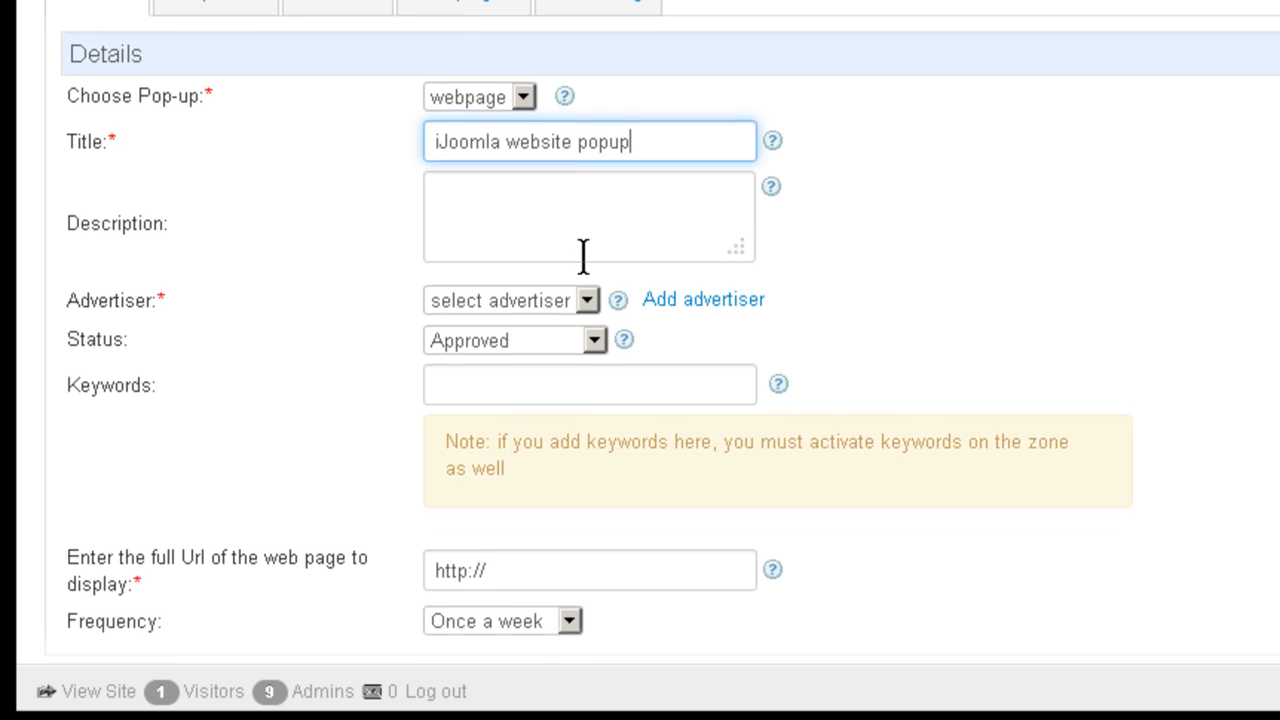
pyautogui.scroll(-2, 583, 255)
pyautogui.click(588, 225)
pyautogui.click(541, 277)
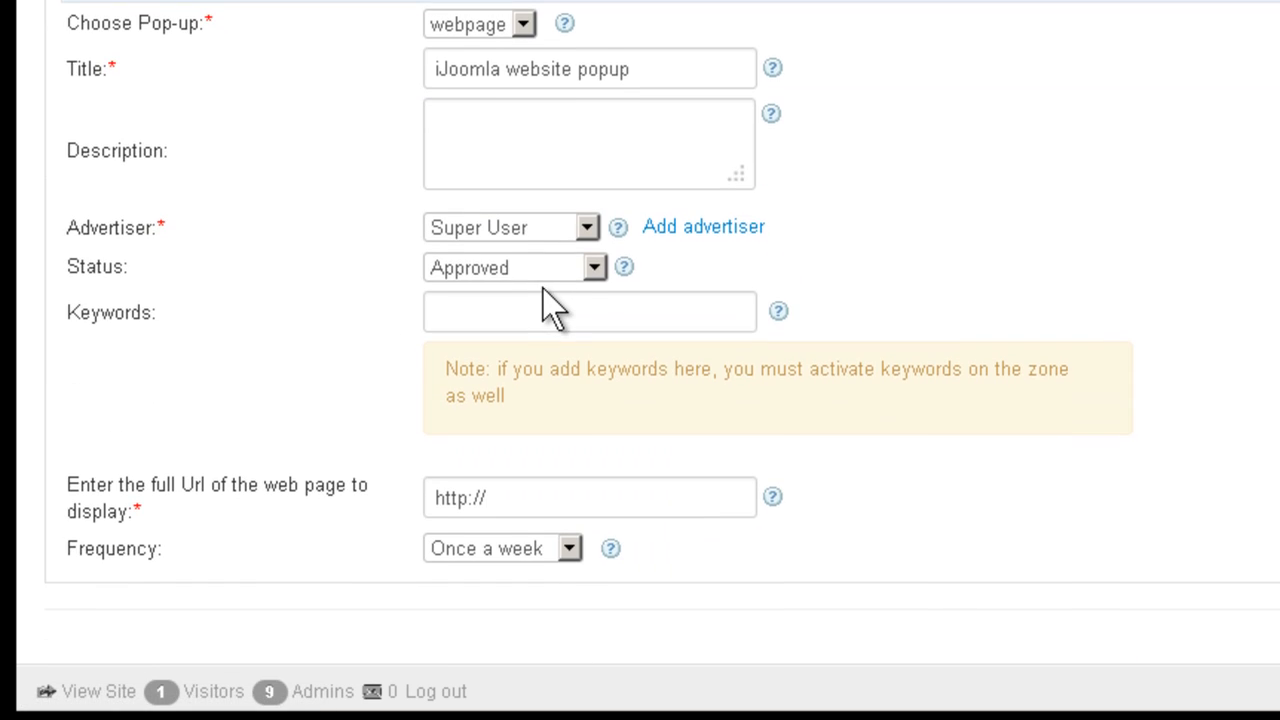
pyautogui.click(491, 302)
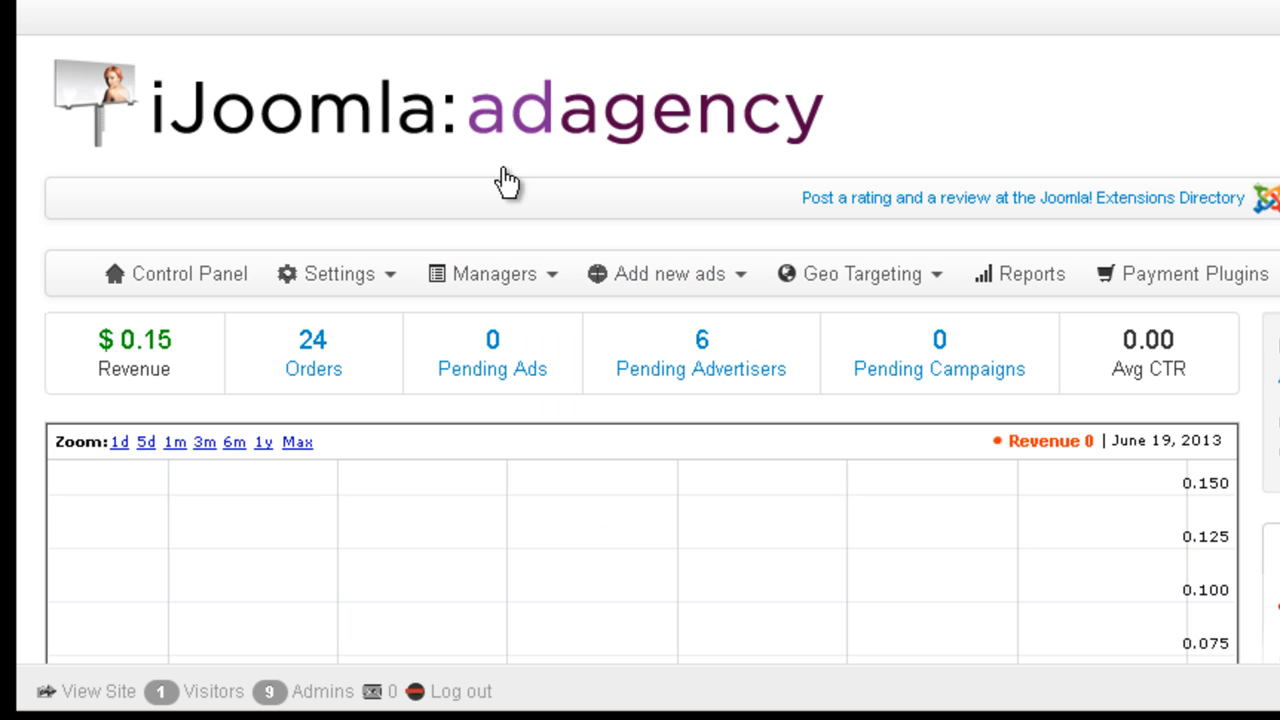
# Open the zones manager from the control panel to view the list of zones.
pyautogui.click(535, 278)
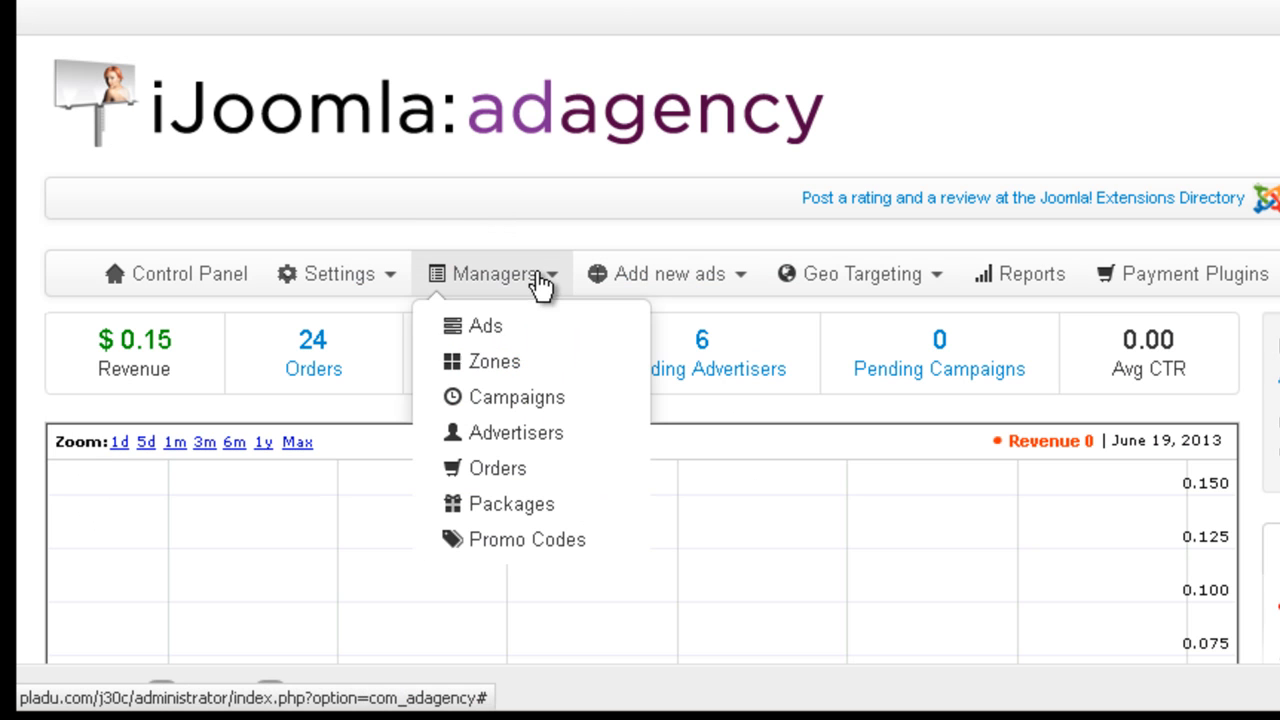
pyautogui.click(520, 363)
pyautogui.scroll(-2, 506, 351)
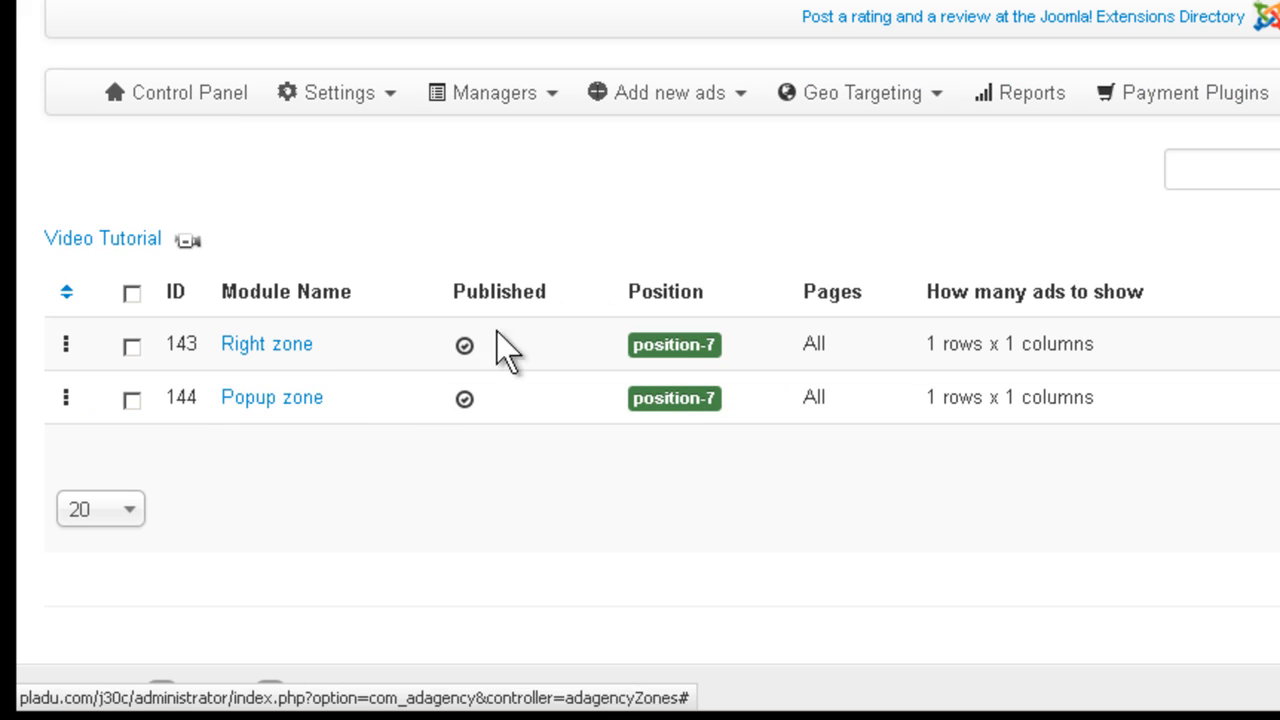
# Open the Popup zone's ads details and examine its option to display ads based on keywords.
pyautogui.click(294, 390)
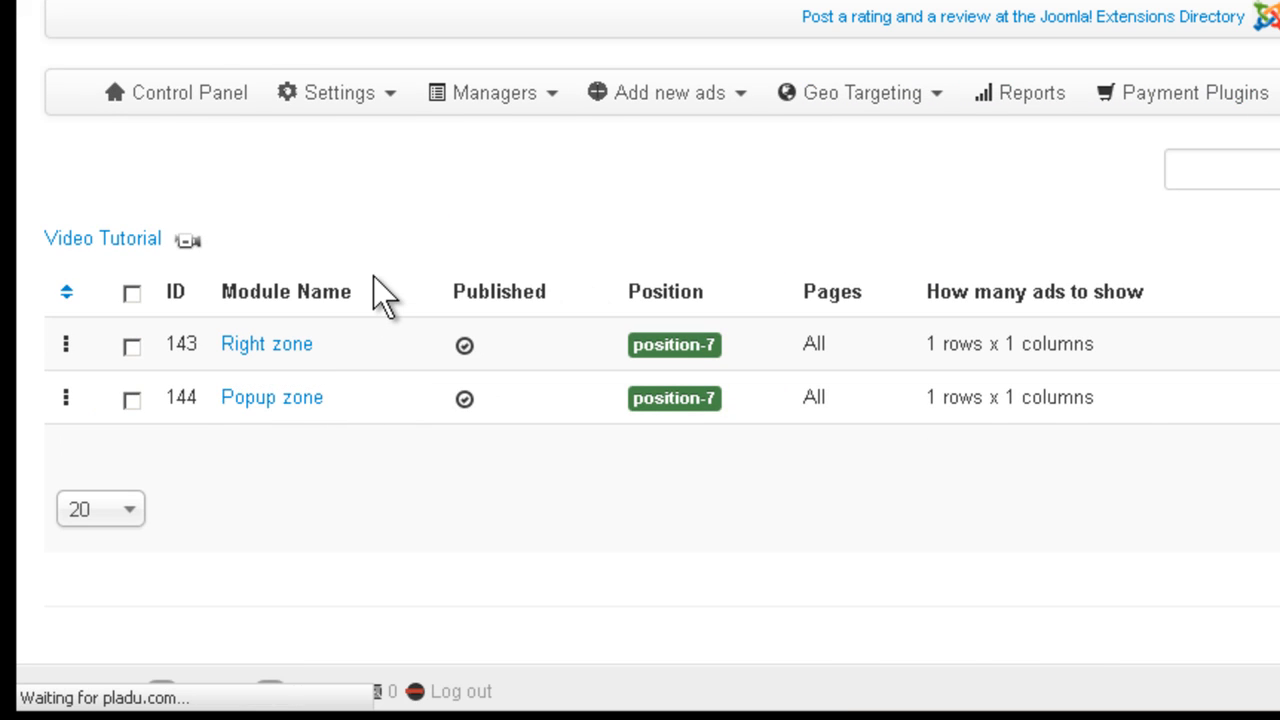
pyautogui.scroll(-3, 371, 280)
pyautogui.click(243, 135)
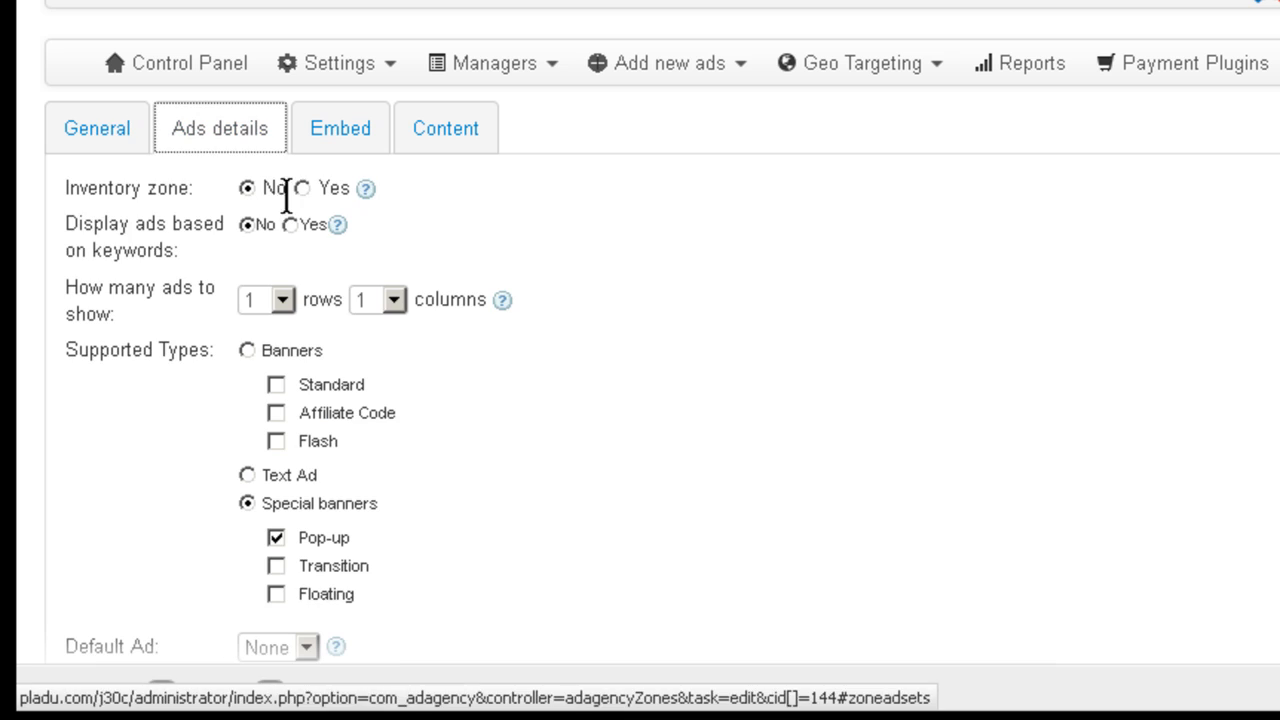
pyautogui.moveTo(63, 228); pyautogui.dragTo(208, 242)
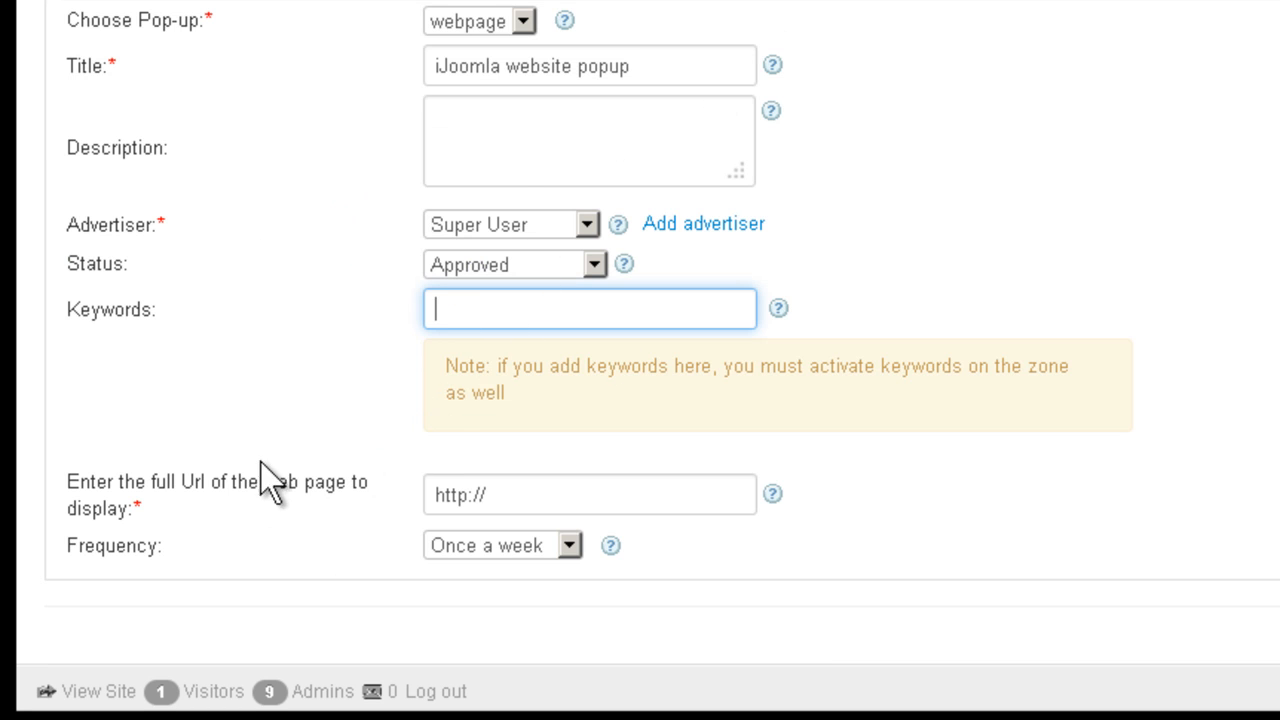
pyautogui.click(565, 490)
pyautogui.write('ijooml')
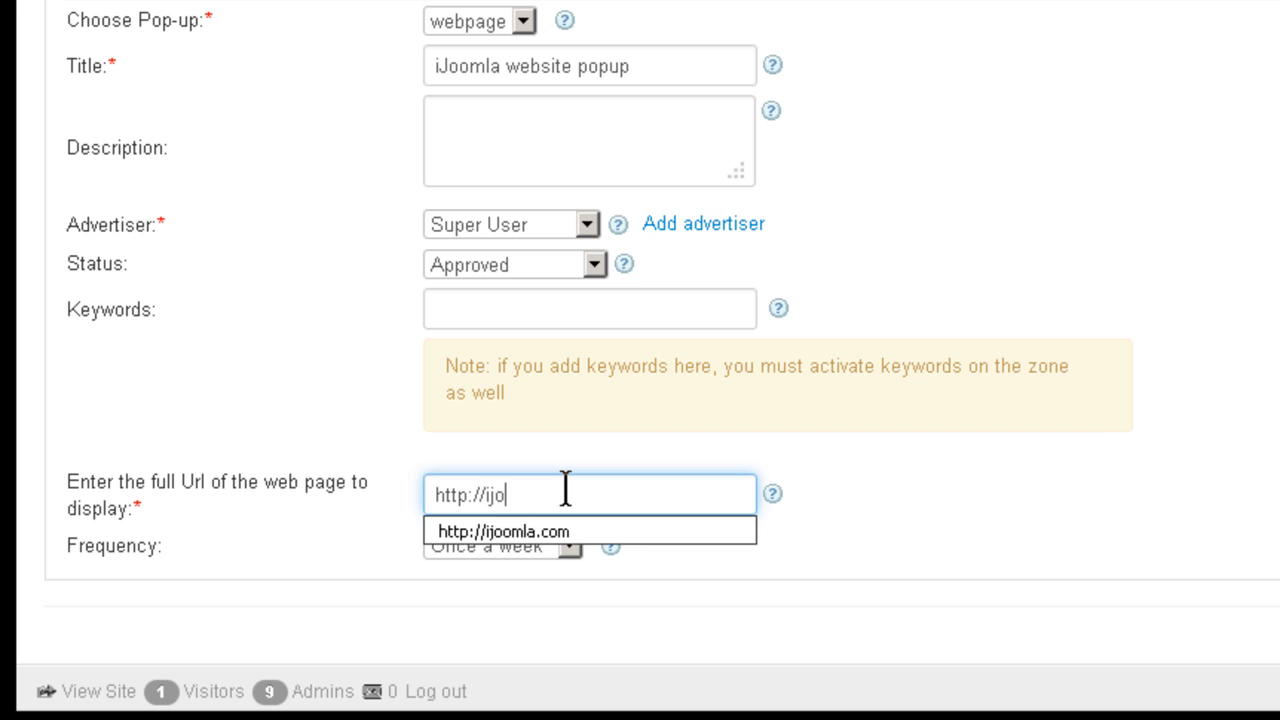
pyautogui.click(557, 531)
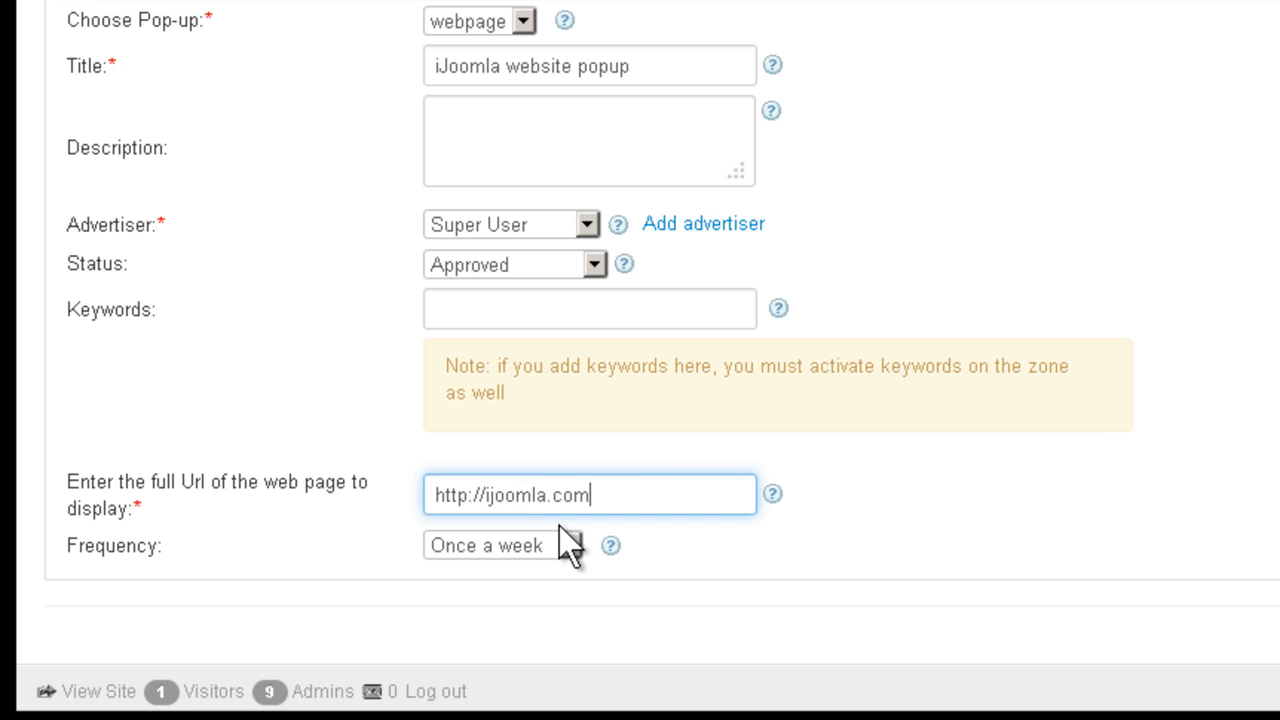
pyautogui.click(476, 553)
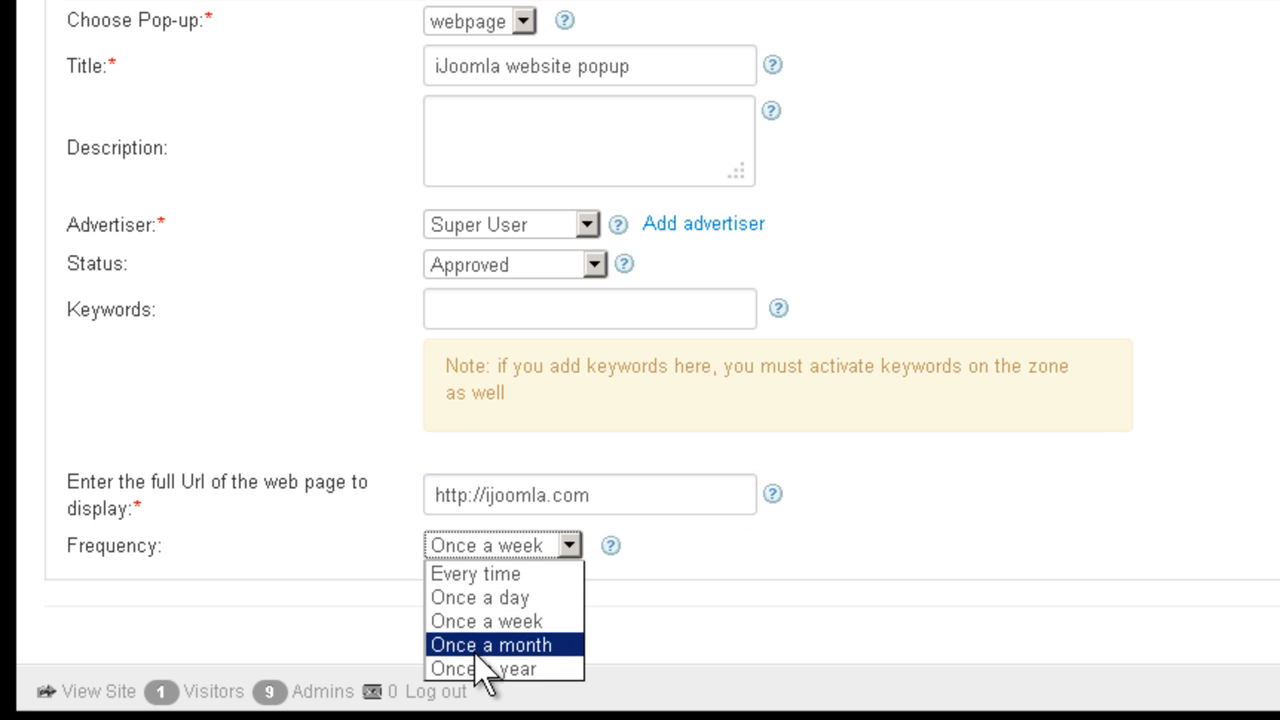
pyautogui.click(697, 595)
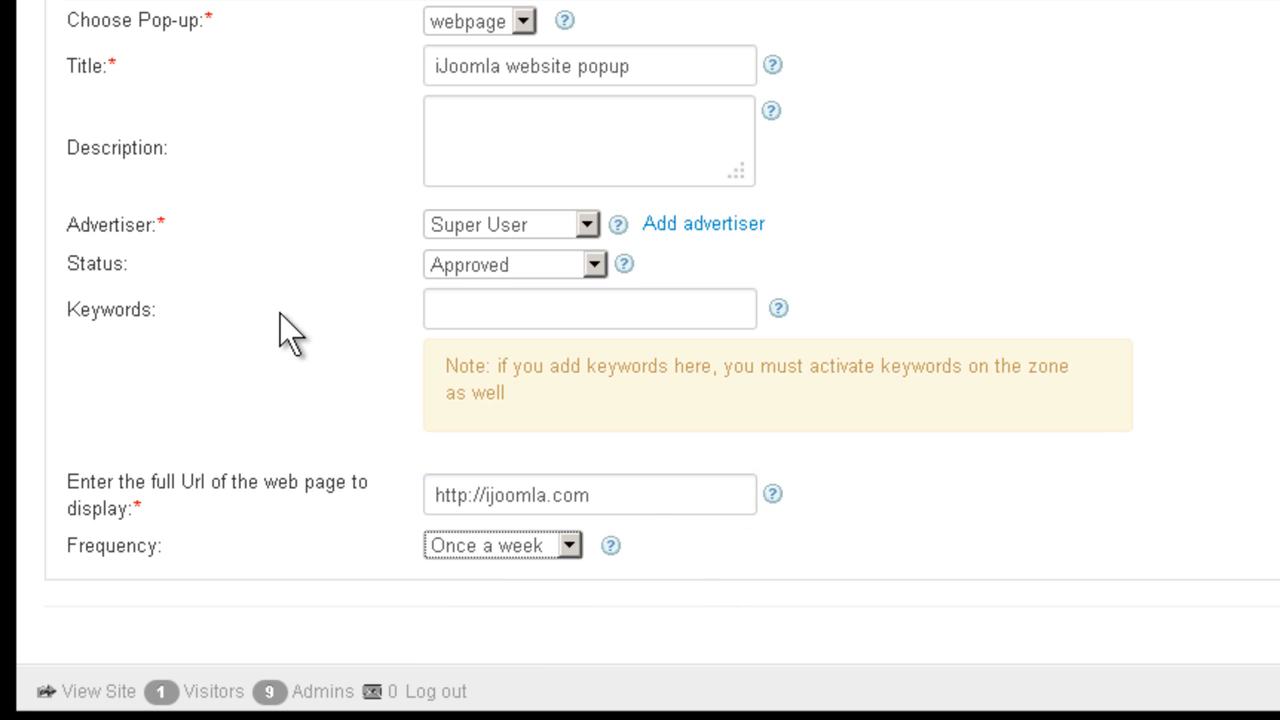
# Set the pop-up's browser window width to 800 and its height to 600.
pyautogui.scroll(2, 280, 314)
pyautogui.click(222, 12)
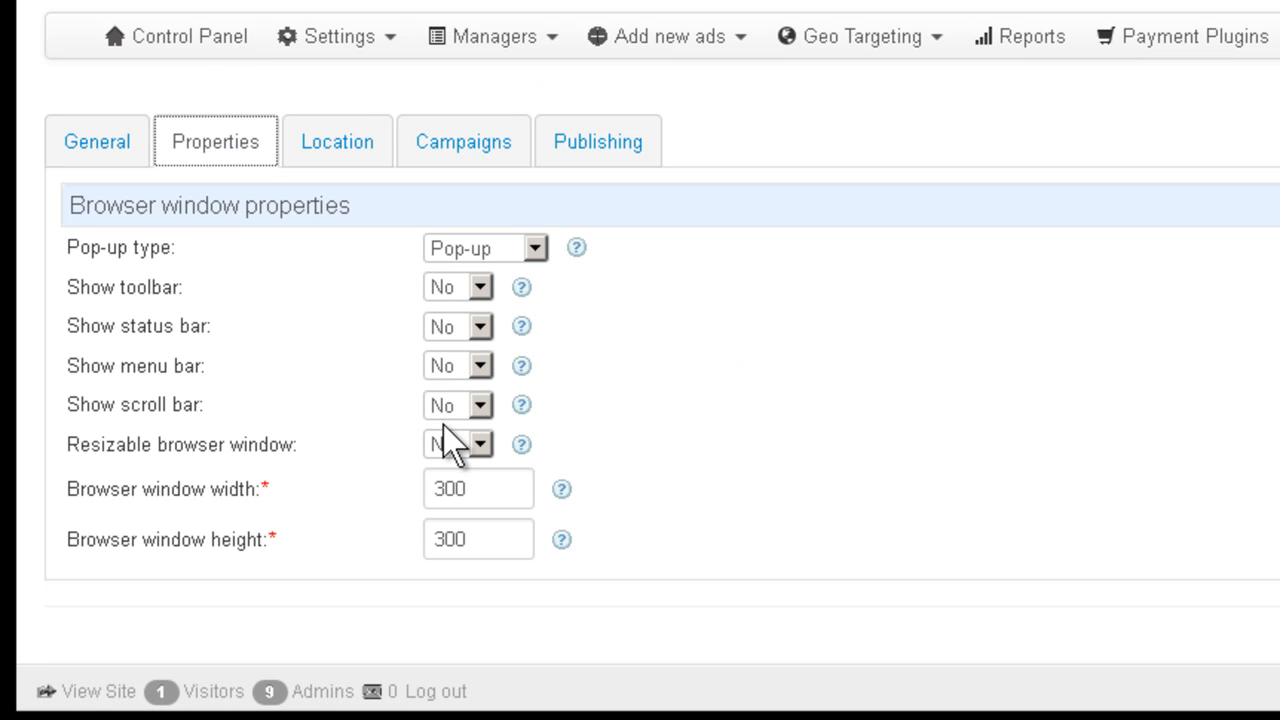
pyautogui.moveTo(470, 486); pyautogui.dragTo(397, 482)
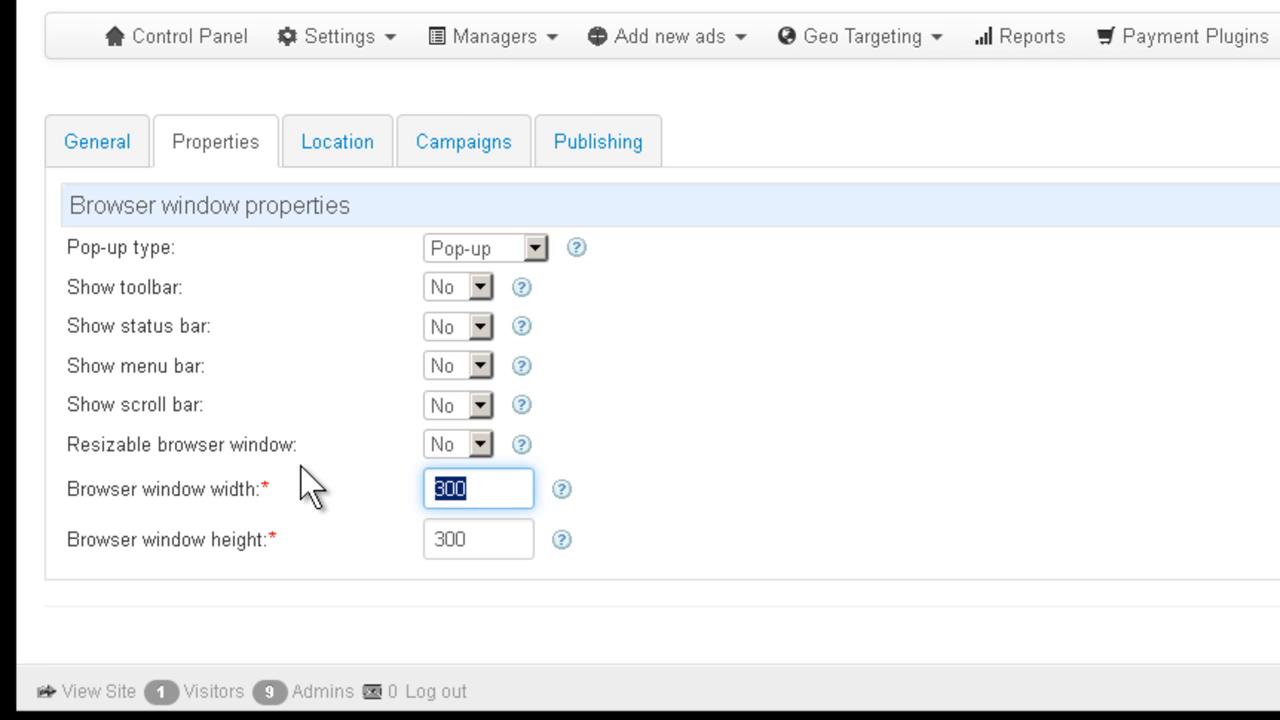
pyautogui.write('800')
pyautogui.press('Tab')
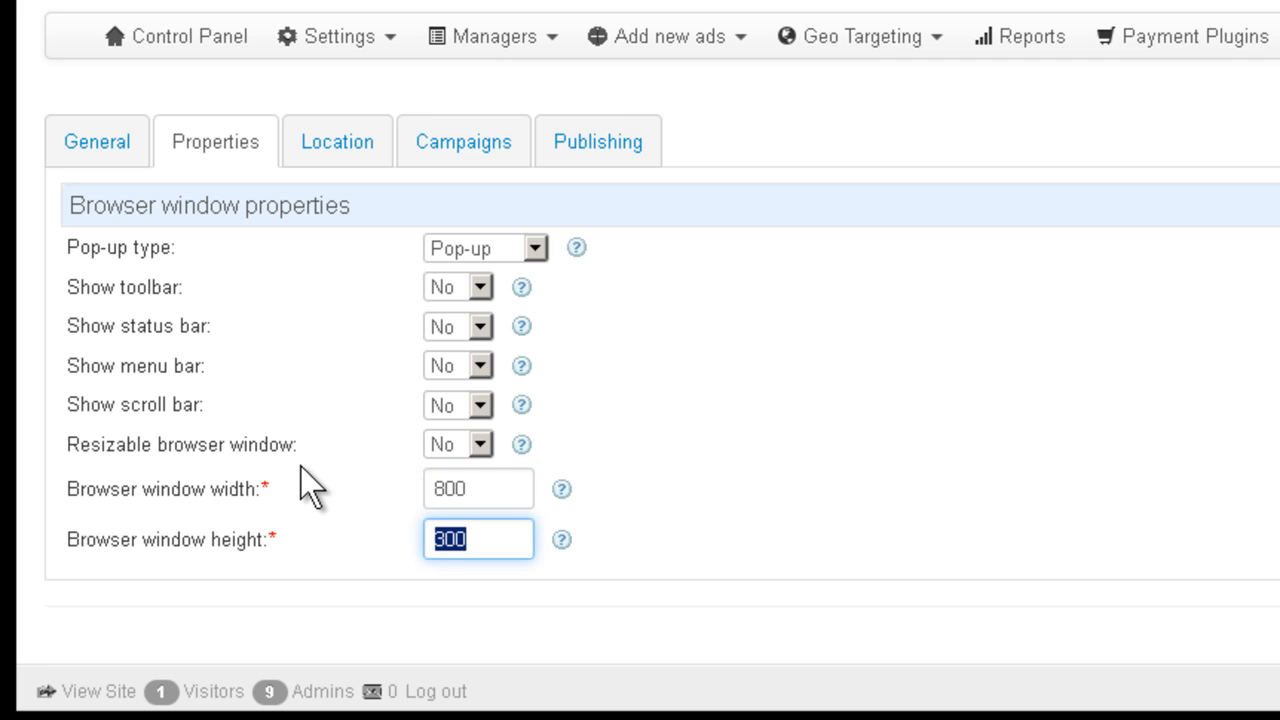
pyautogui.write('600')
pyautogui.click(277, 251)
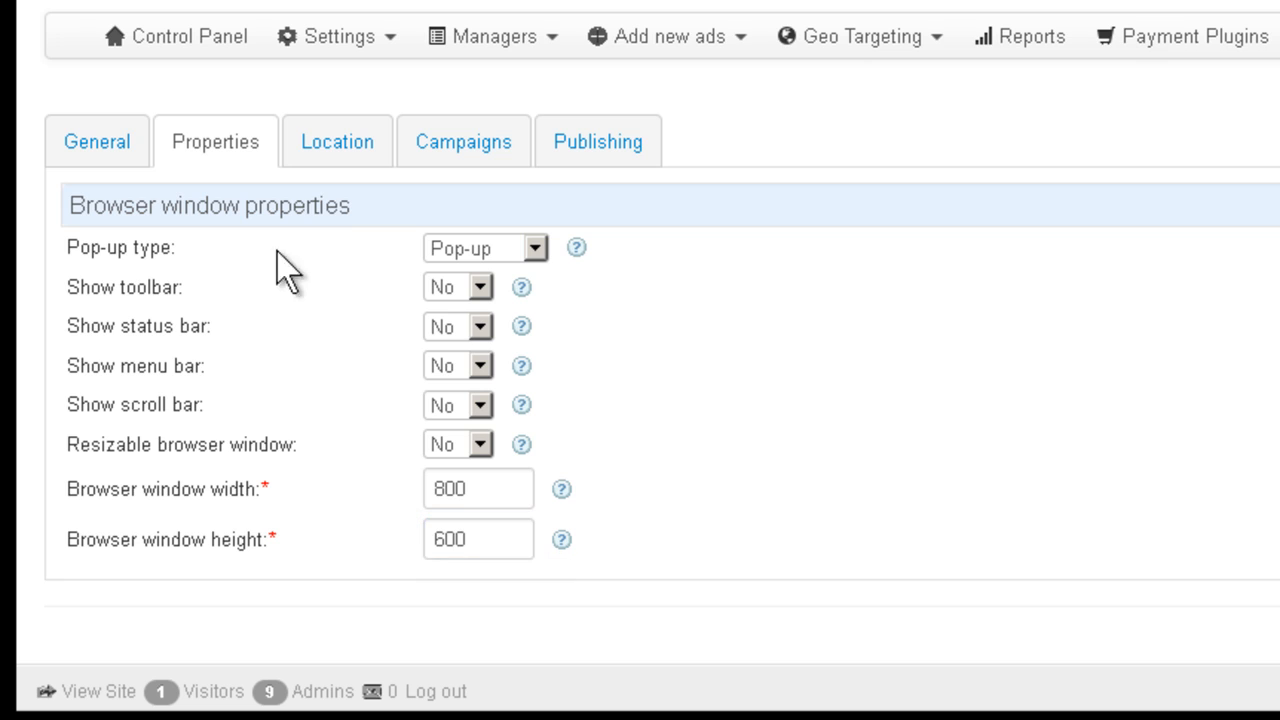
# Leave geo targeting unset, add the pop-up ad to New Campaign and assign it to the Popup zone.
pyautogui.click(340, 150)
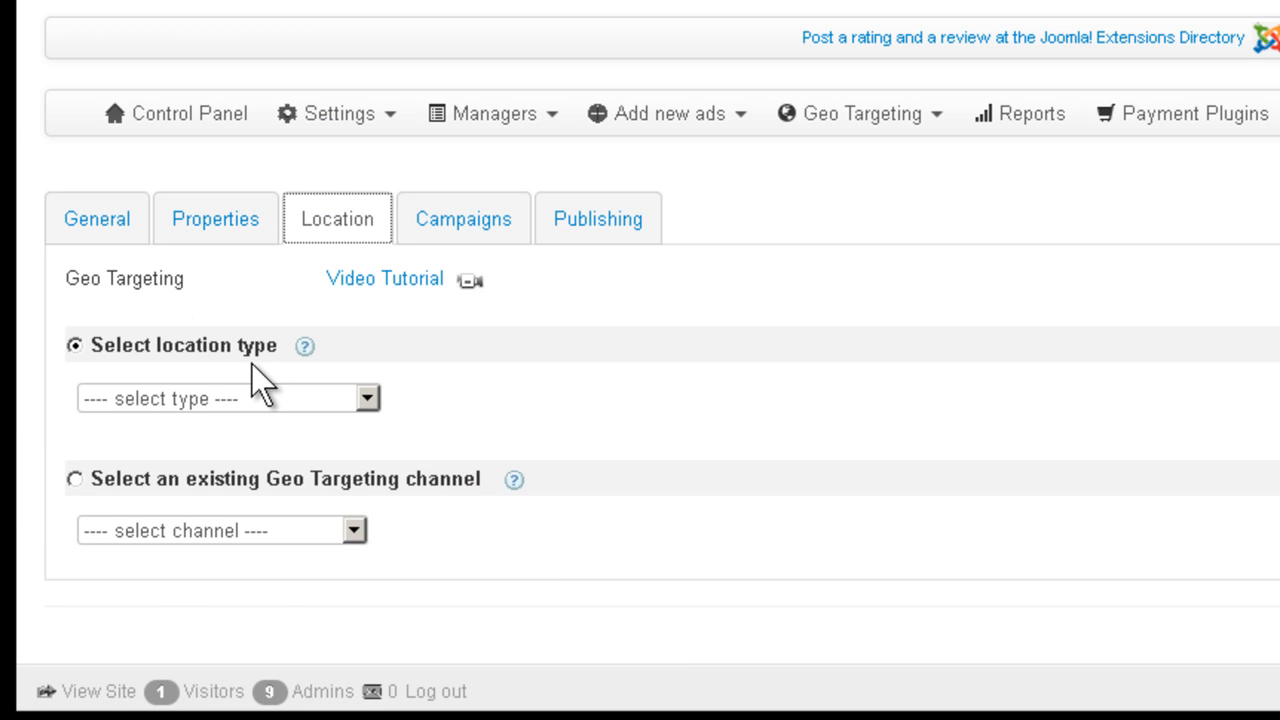
pyautogui.click(460, 240)
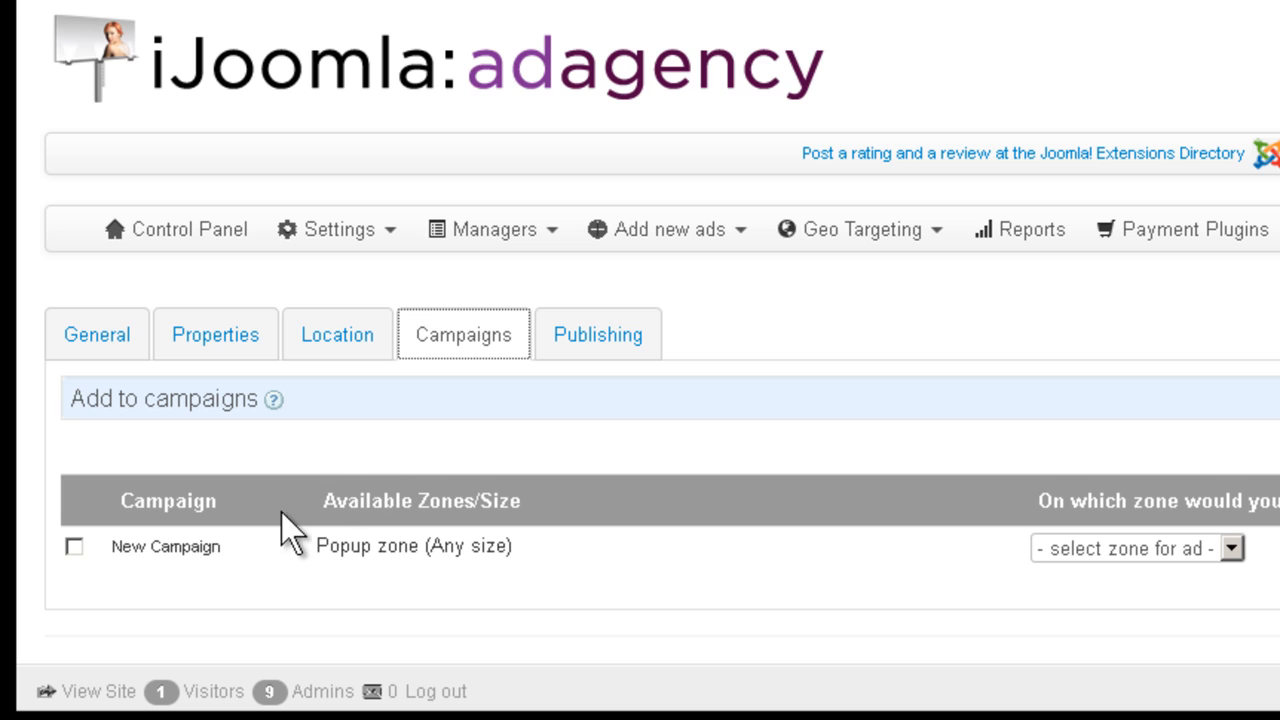
pyautogui.click(76, 549)
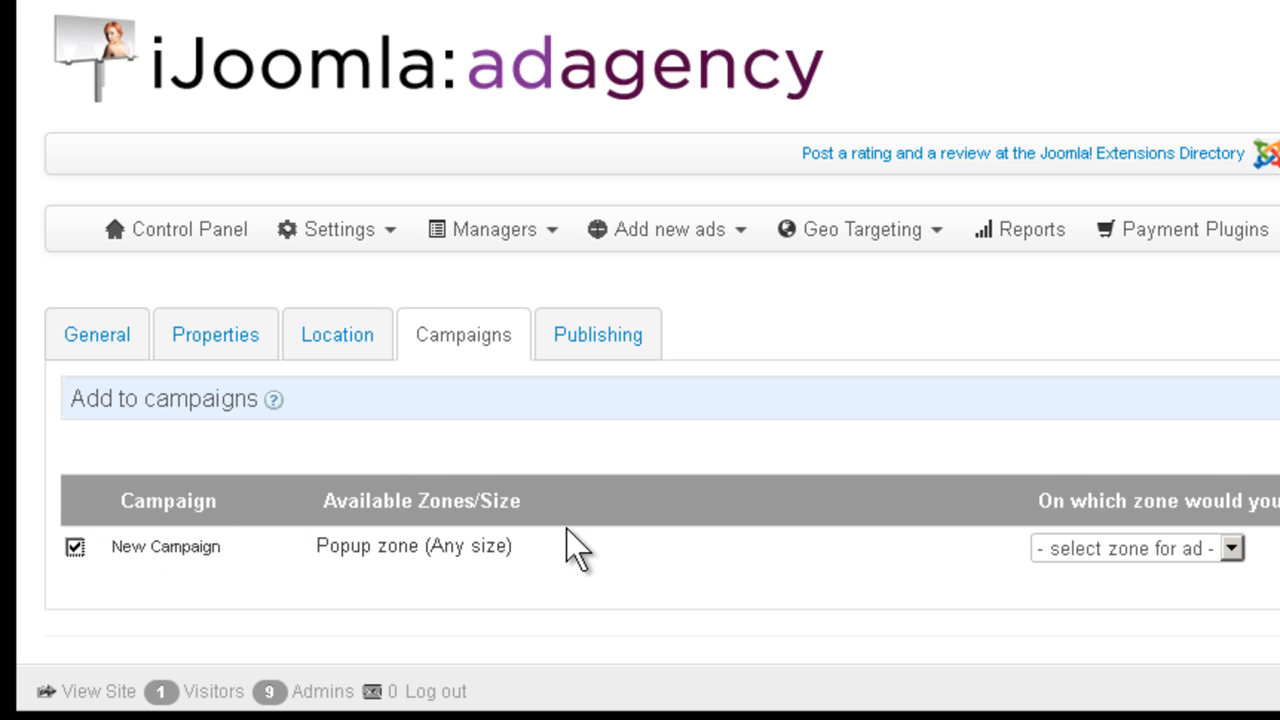
pyautogui.click(1110, 550)
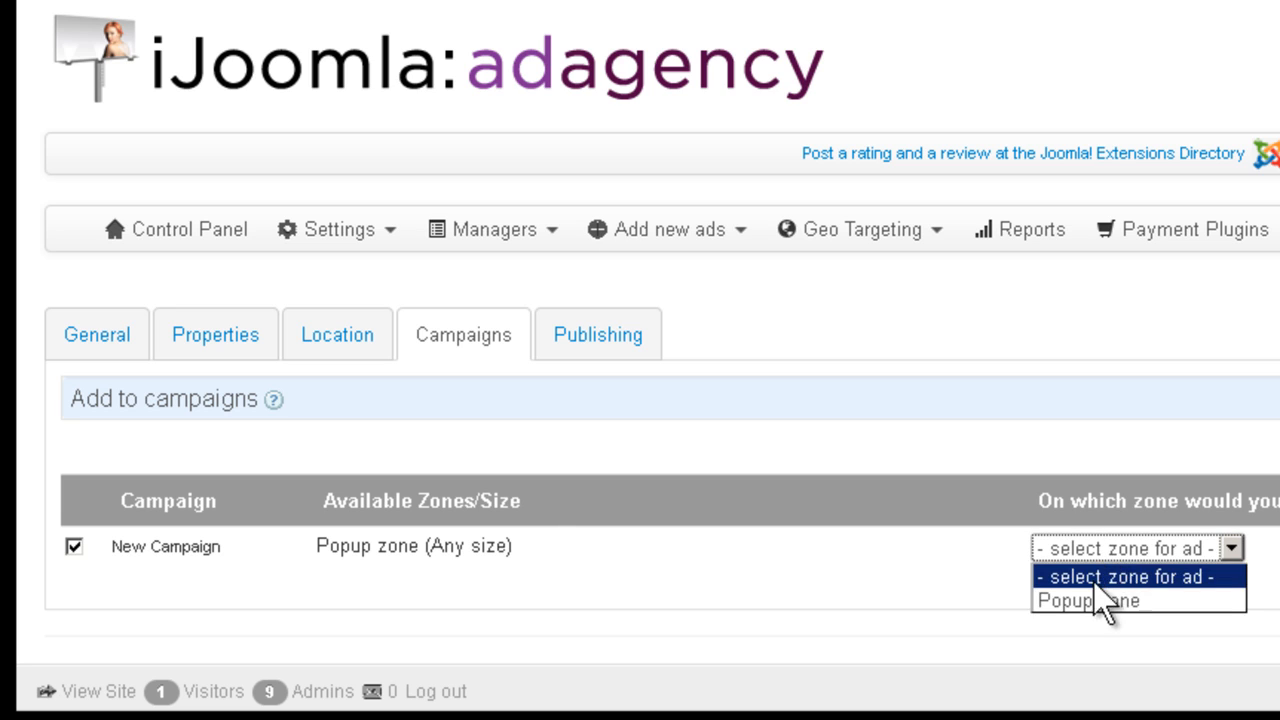
pyautogui.click(1092, 592)
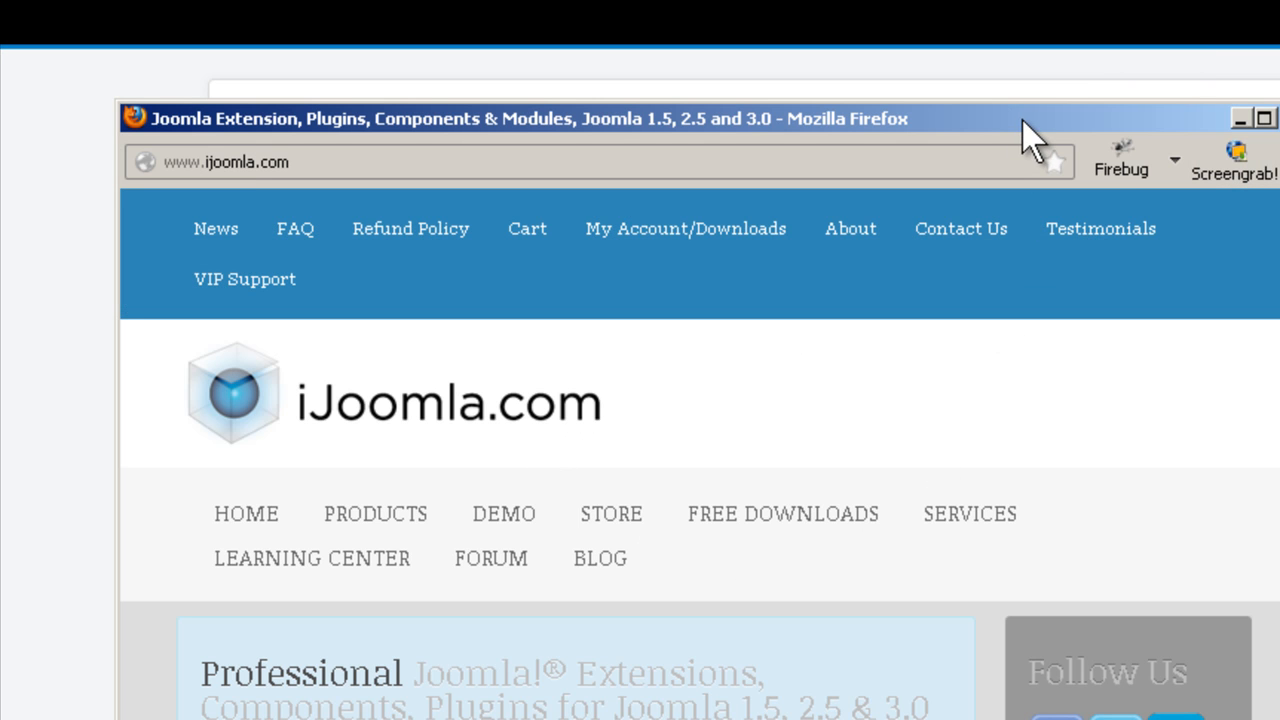
# Reposition the iJoomla.com pop-up window over the site to examine it, and close it.
pyautogui.moveTo(1049, 120); pyautogui.dragTo(1083, 94)
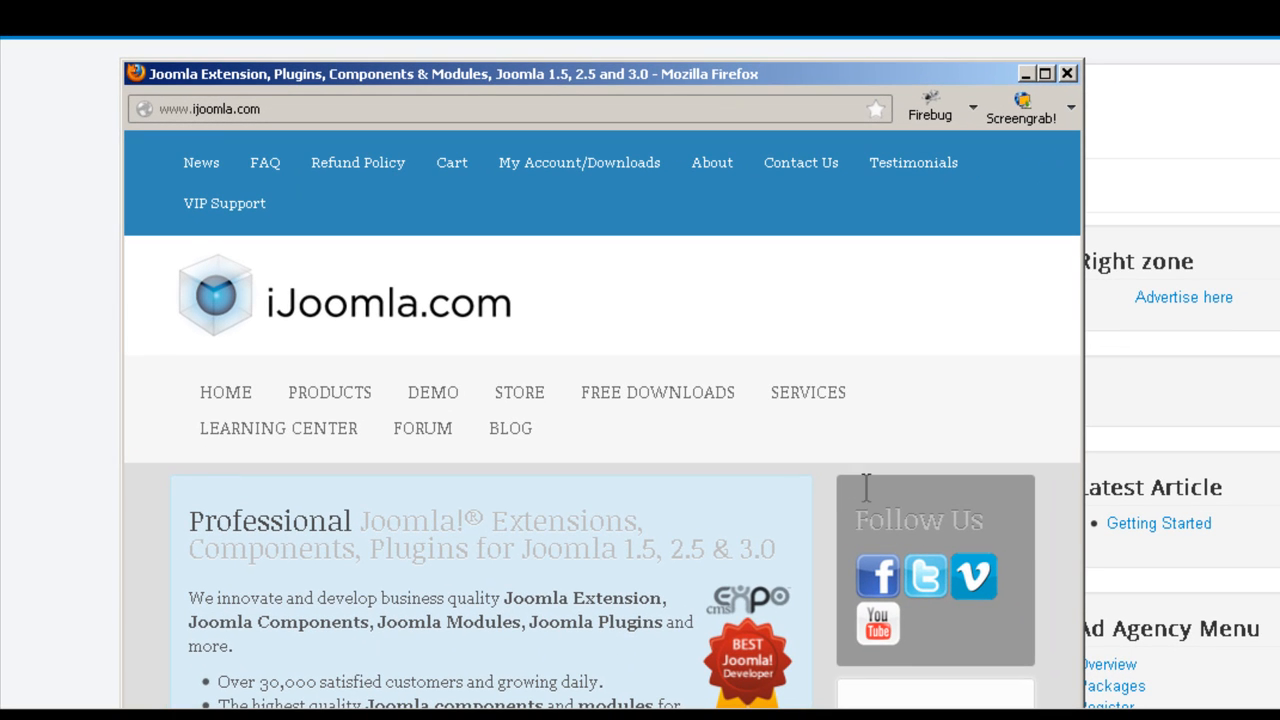
pyautogui.click(1067, 73)
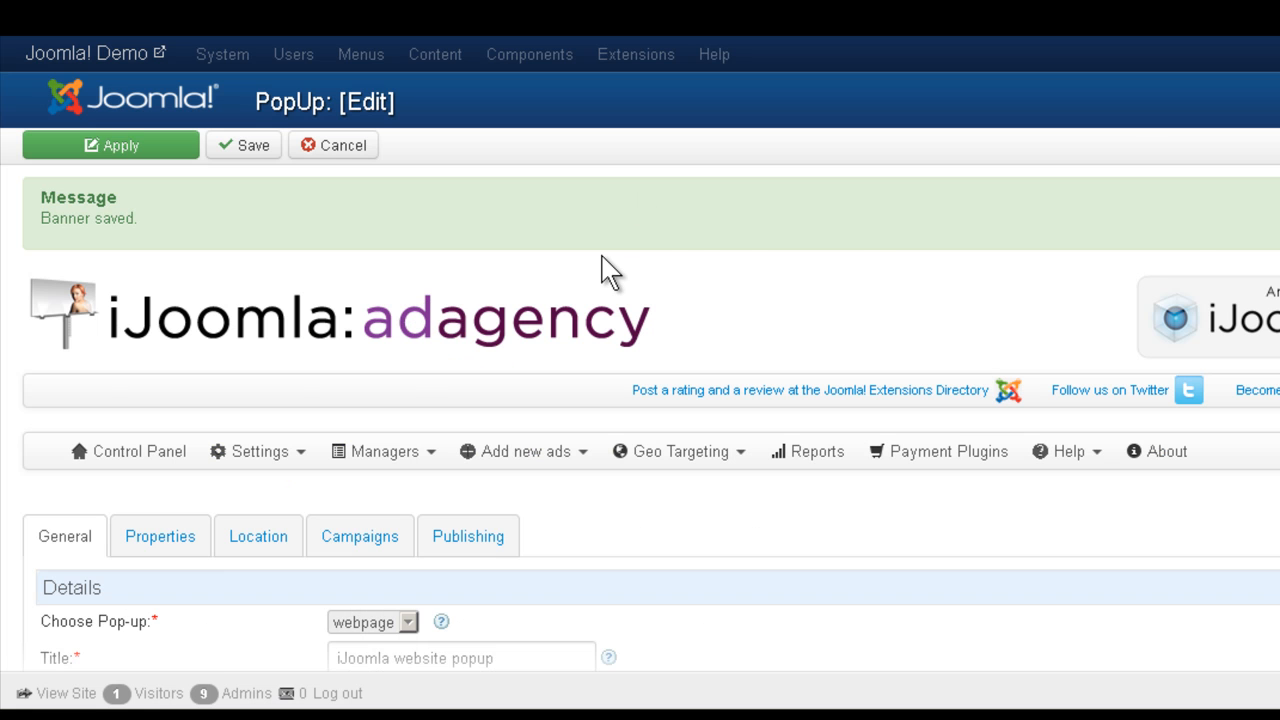
# Leave the saved ad's editor and unpublish the "iJoomla website popup" ad in the ads list.
pyautogui.scroll(-2, 605, 270)
pyautogui.scroll(-1, 600, 340)
pyautogui.scroll(4, 286, 263)
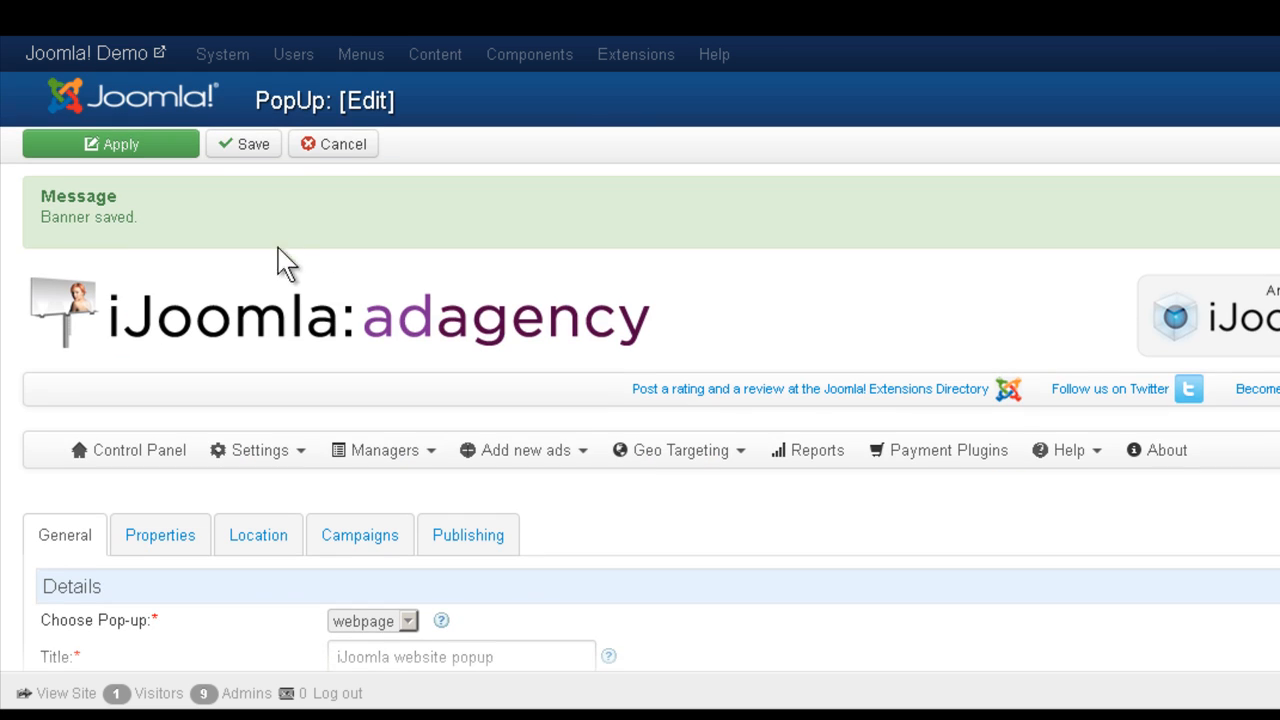
pyautogui.click(342, 147)
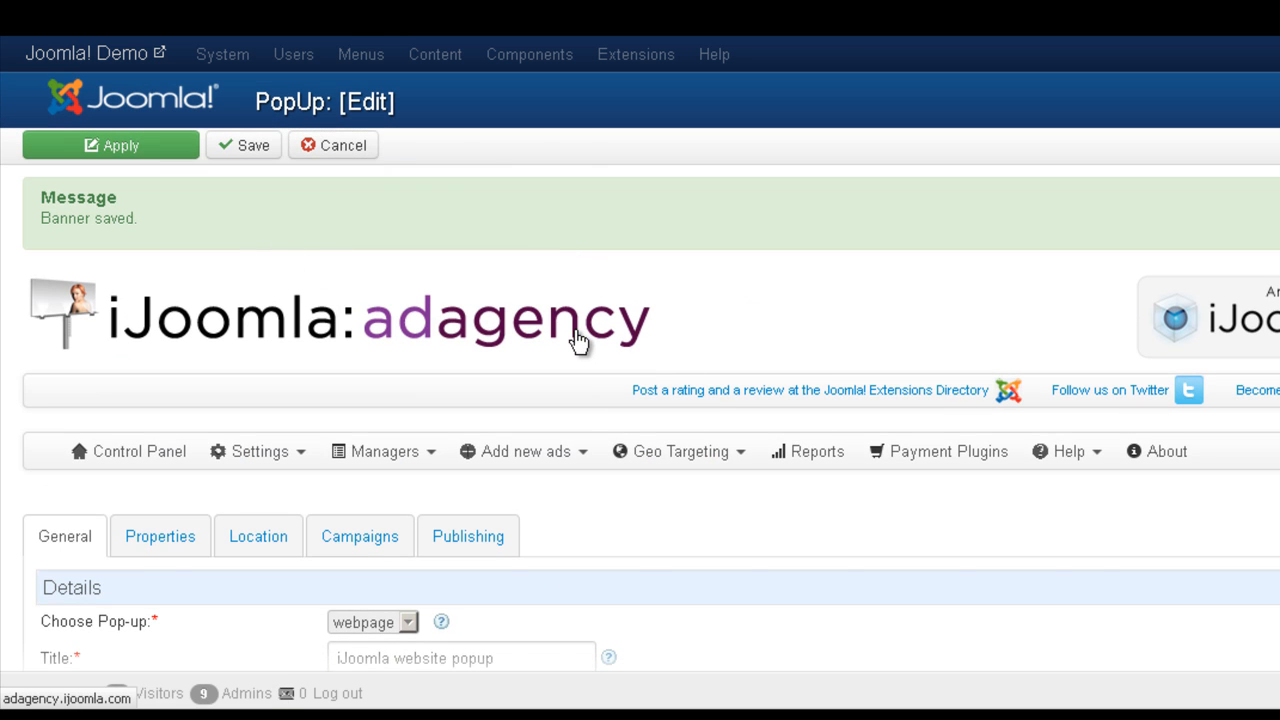
pyautogui.scroll(-2, 580, 337)
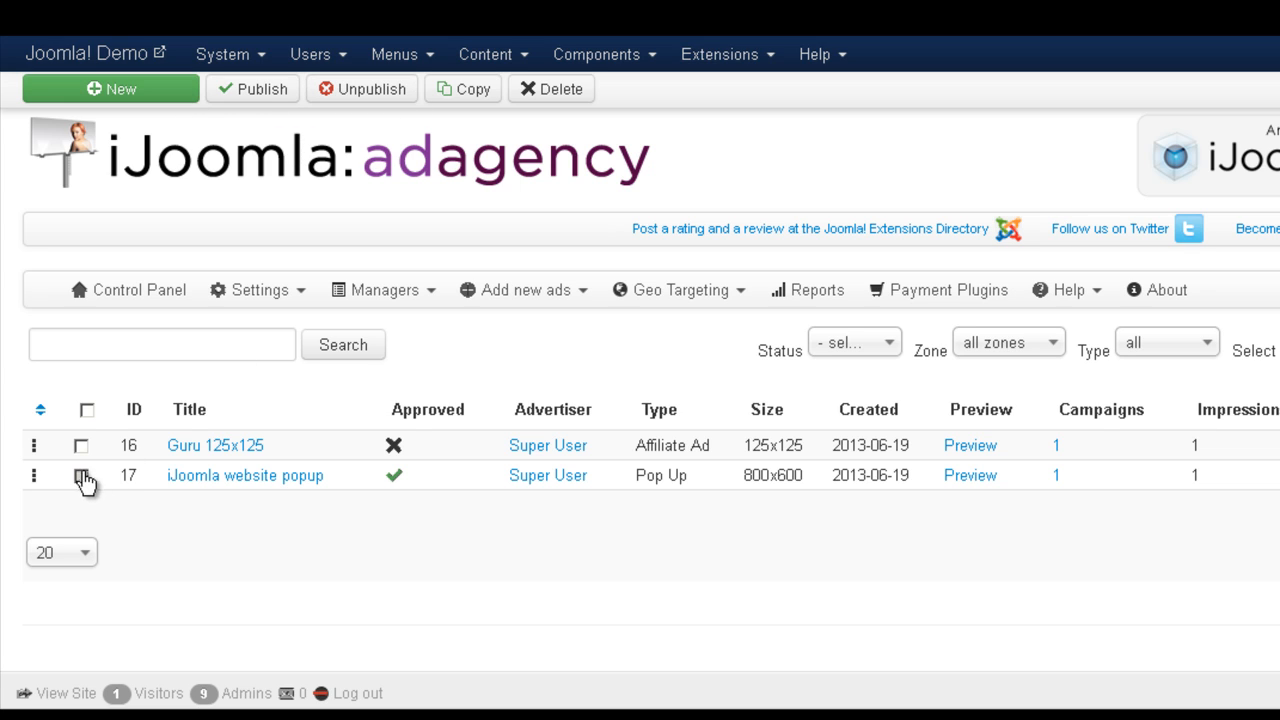
pyautogui.click(82, 476)
pyautogui.click(395, 97)
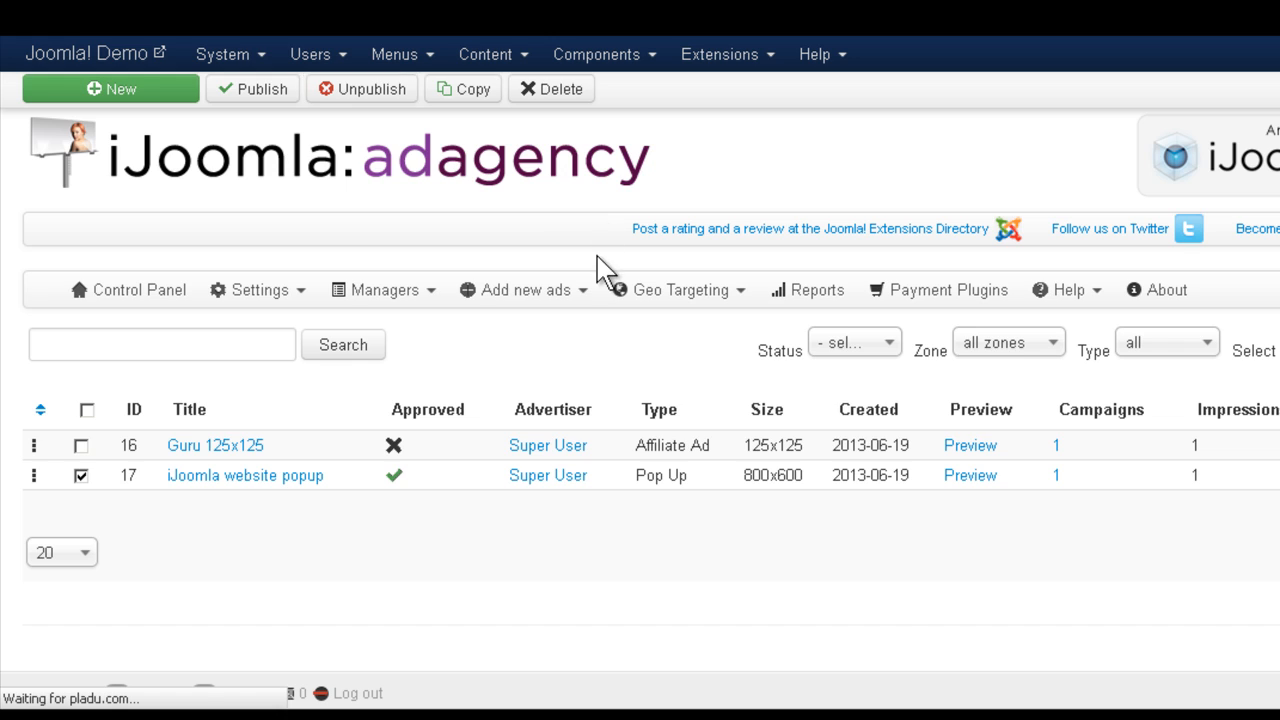
pyautogui.scroll(-3, 578, 302)
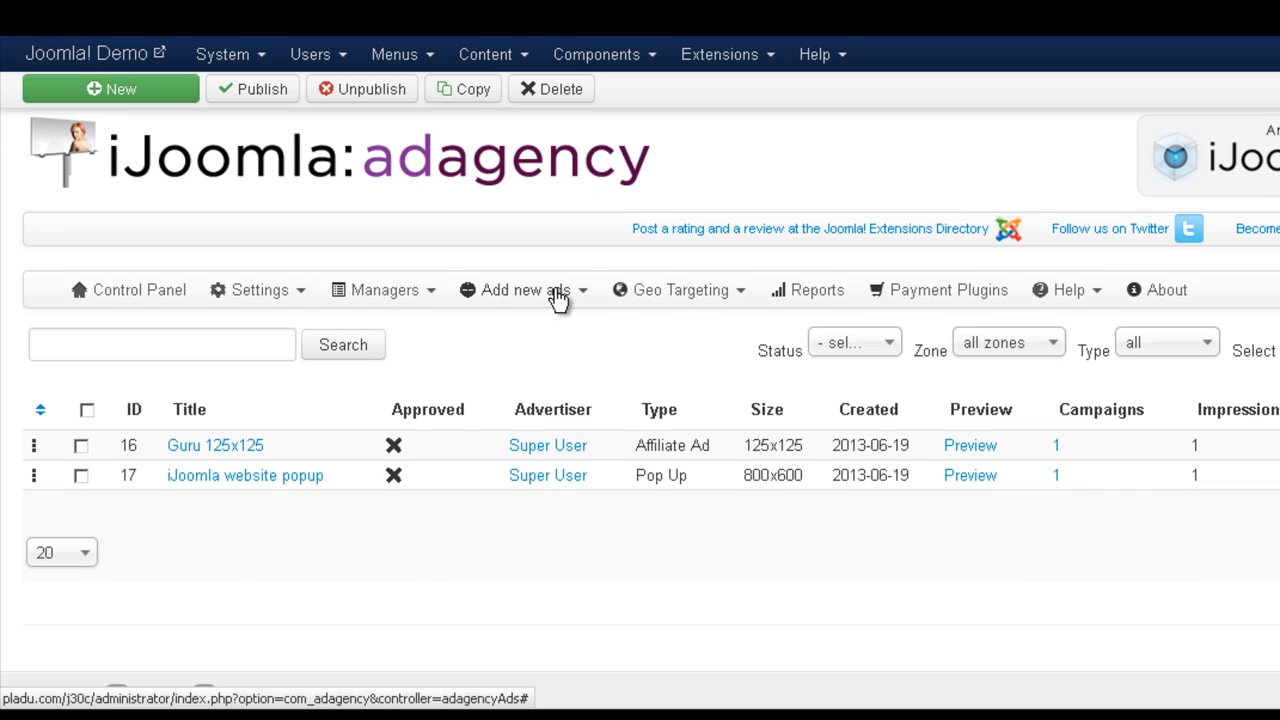
# Start a new Pop Up ad and set its pop-up type to image.
pyautogui.click(558, 299)
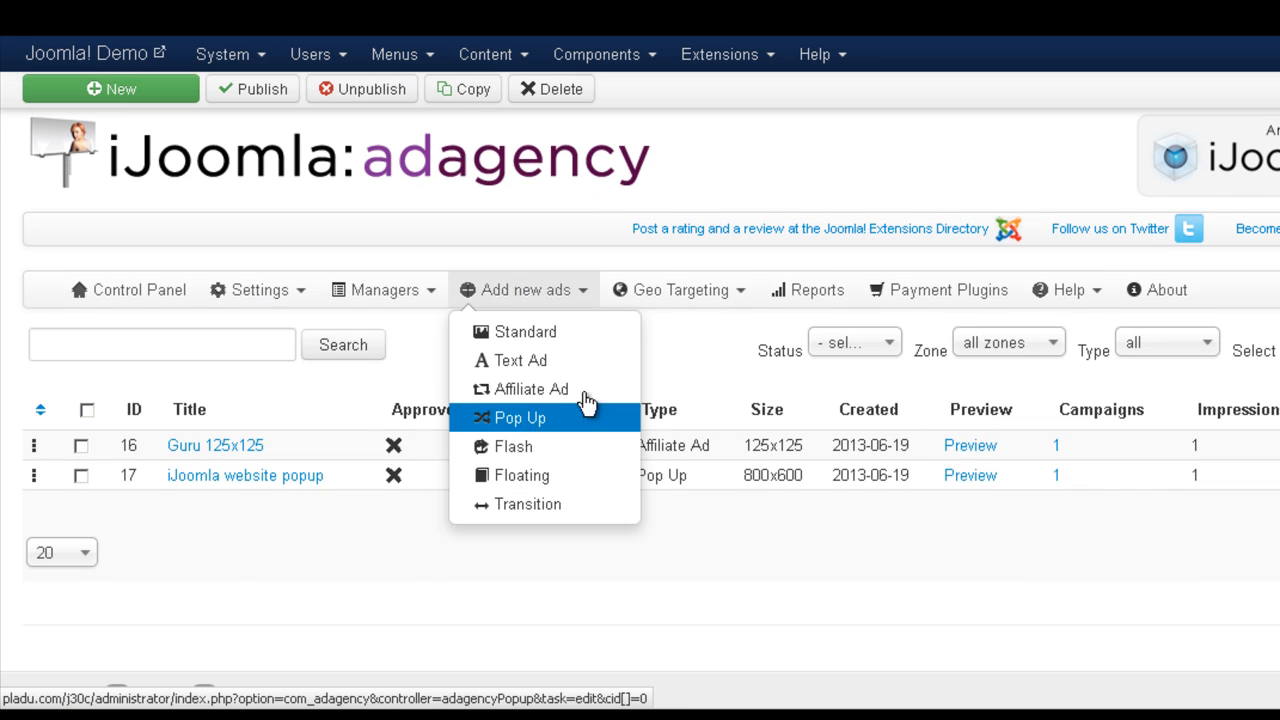
pyautogui.click(586, 406)
pyautogui.scroll(-2, 471, 400)
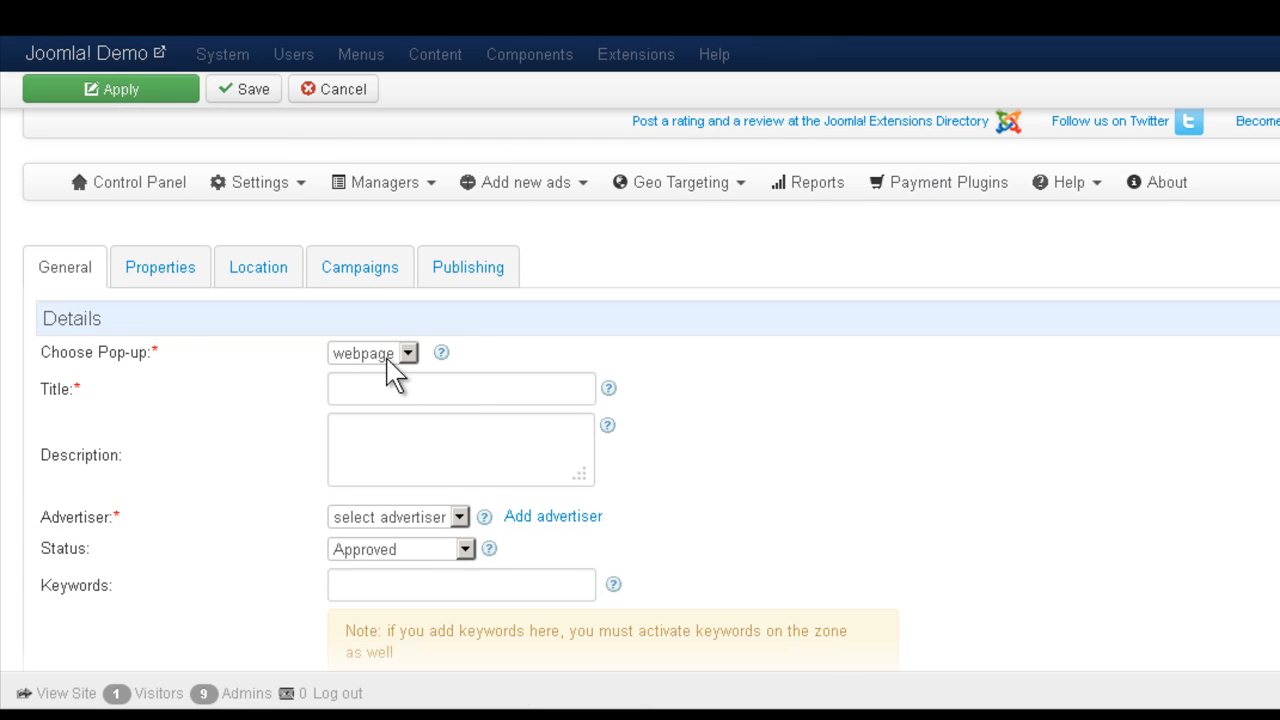
pyautogui.click(387, 356)
pyautogui.click(368, 396)
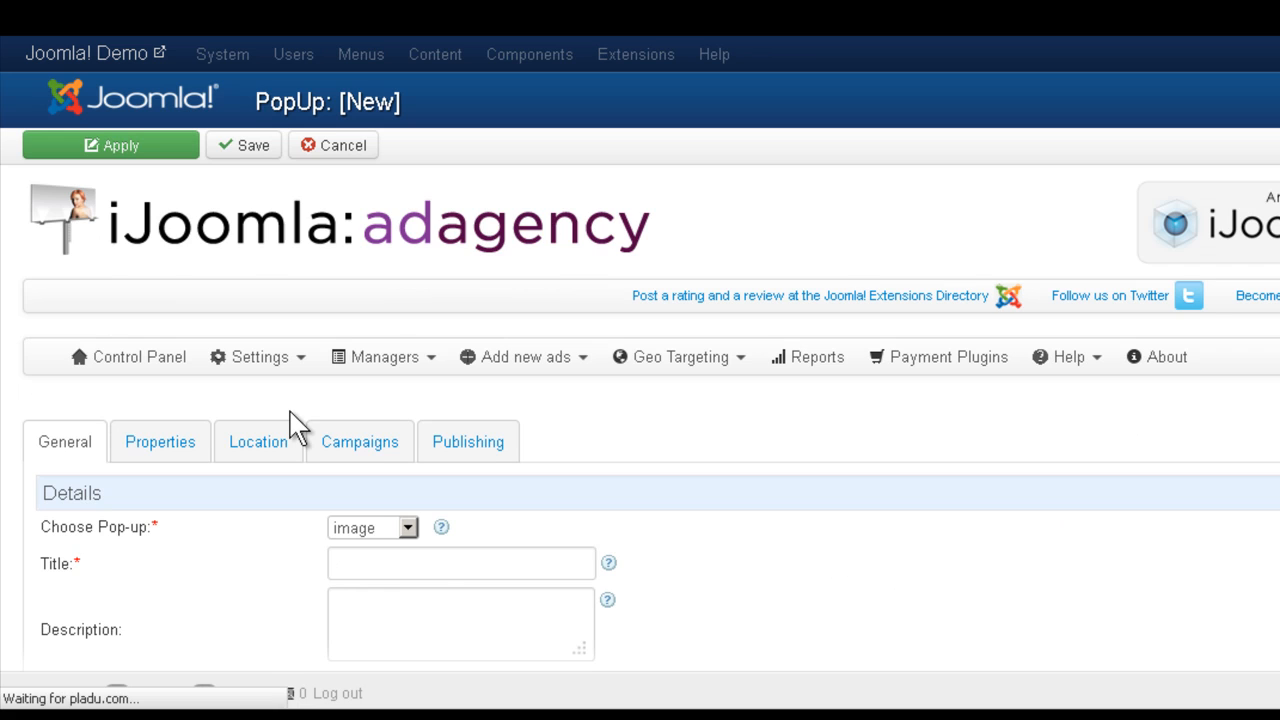
# Title the ad with the suggested earlier entry that begins "pop up image" and ends with a person's name.
pyautogui.scroll(-3, 297, 429)
pyautogui.click(389, 281)
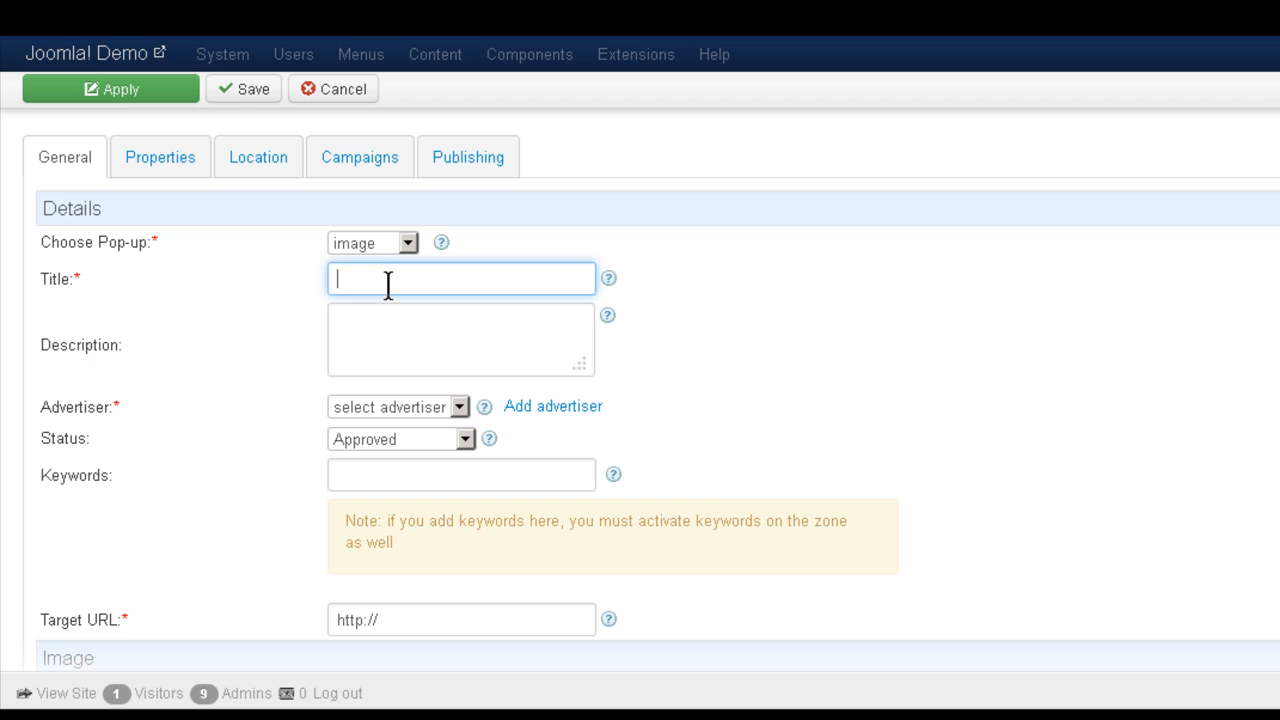
pyautogui.write('Image pio')
pyautogui.press('BackSpace')
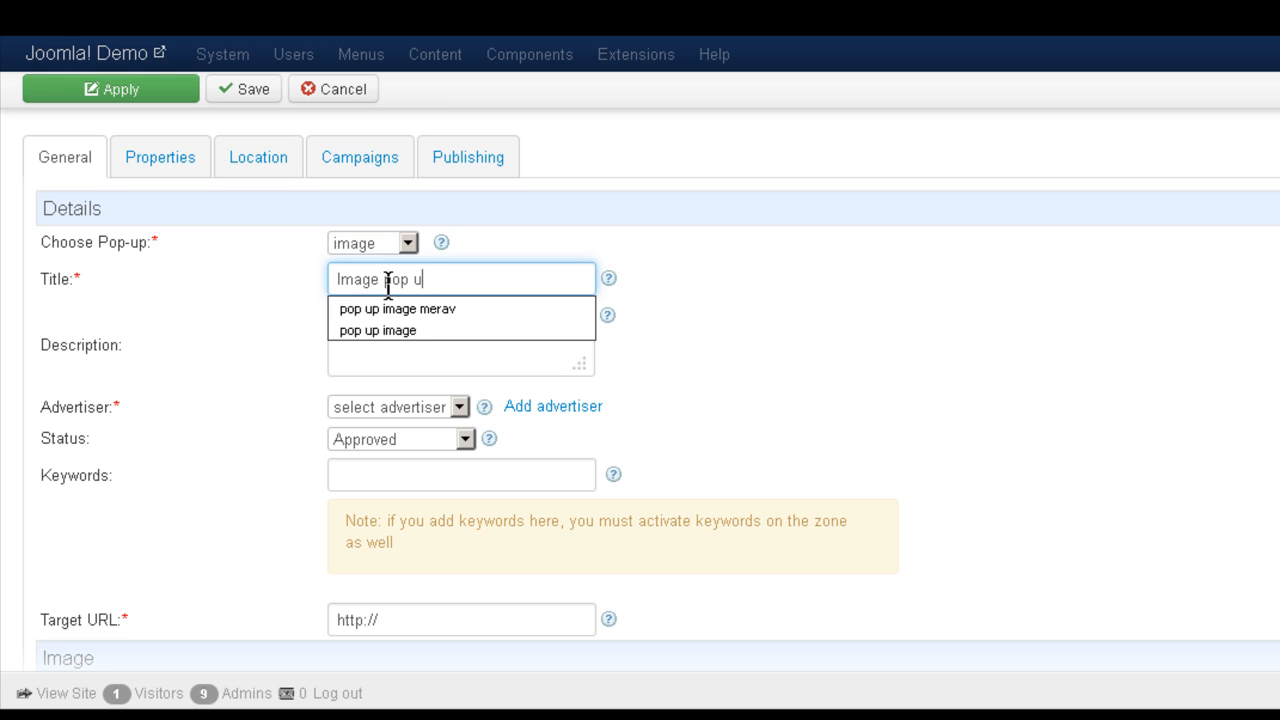
pyautogui.click(391, 309)
# Assign the image pop-up ad to the advertiser Super User.
pyautogui.scroll(-2, 277, 357)
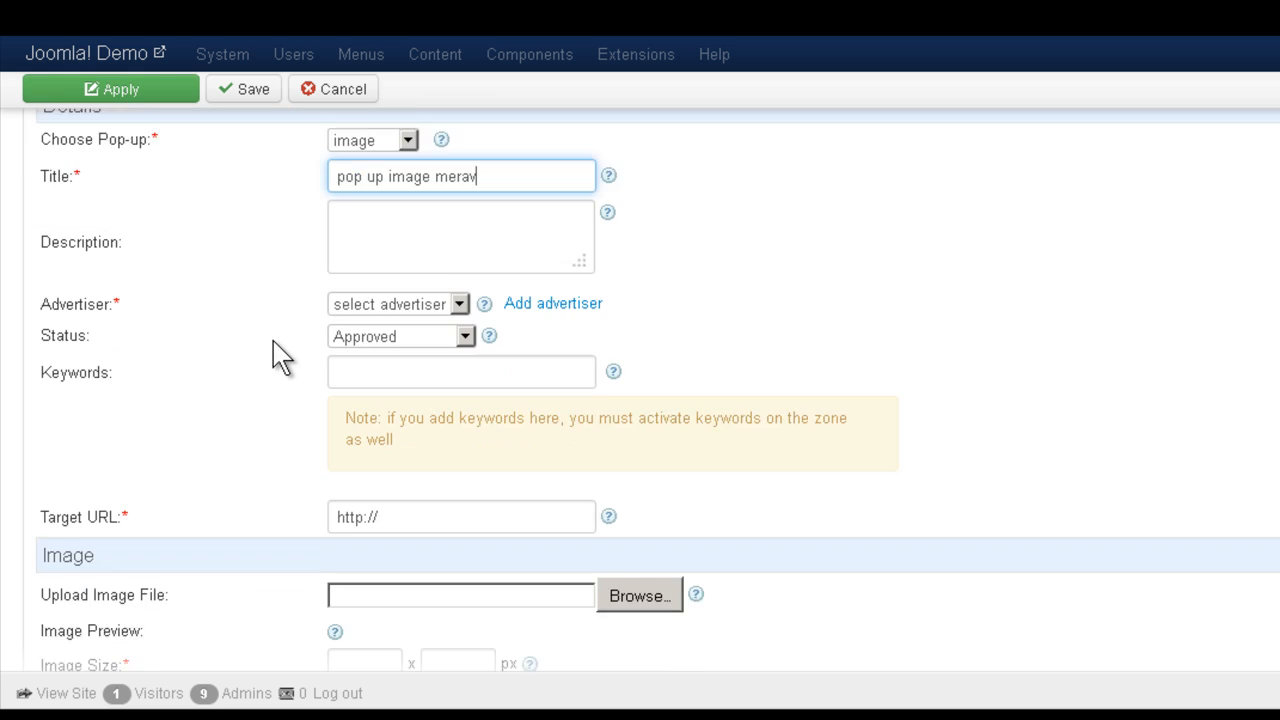
pyautogui.click(440, 200)
pyautogui.click(394, 245)
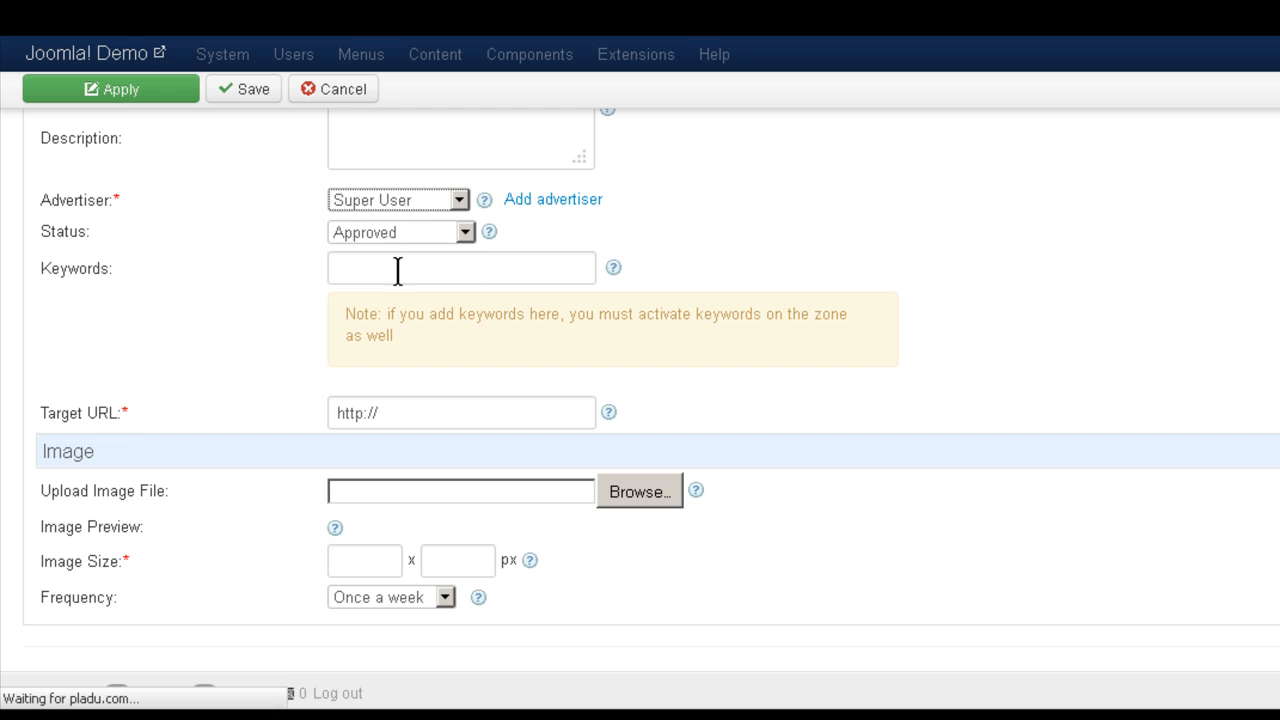
pyautogui.scroll(-3, 480, 400)
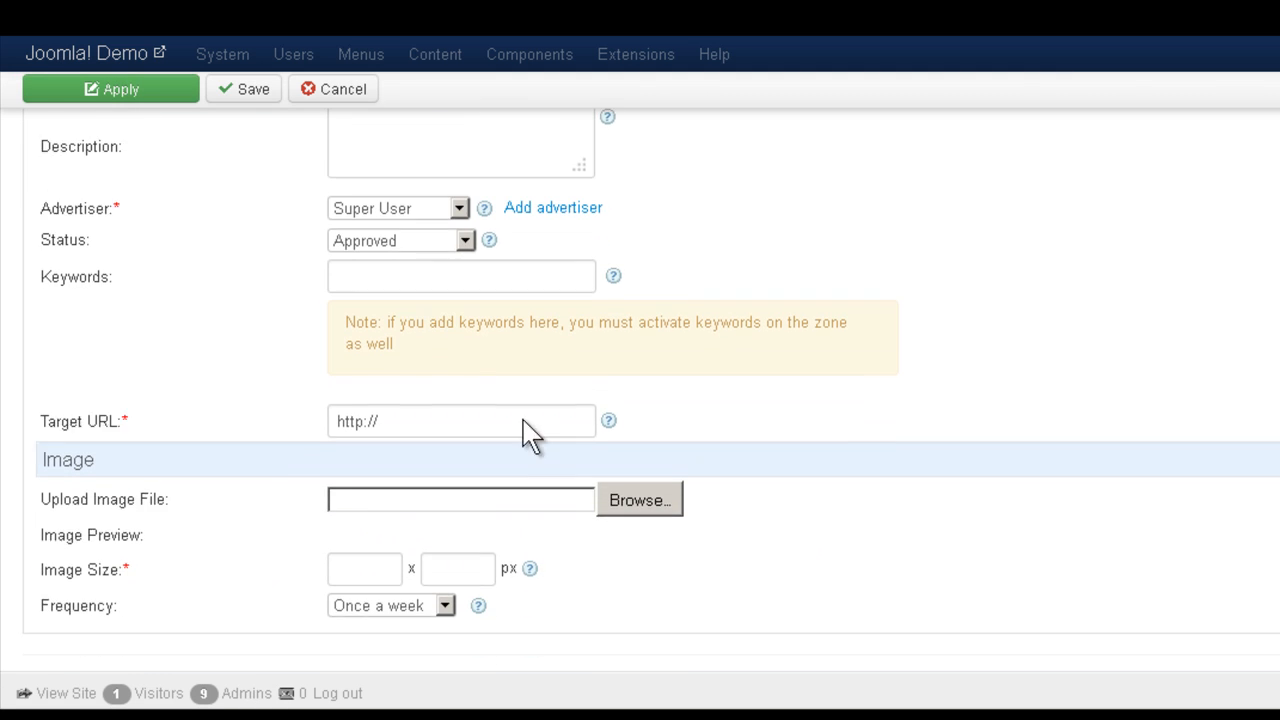
pyautogui.click(500, 391)
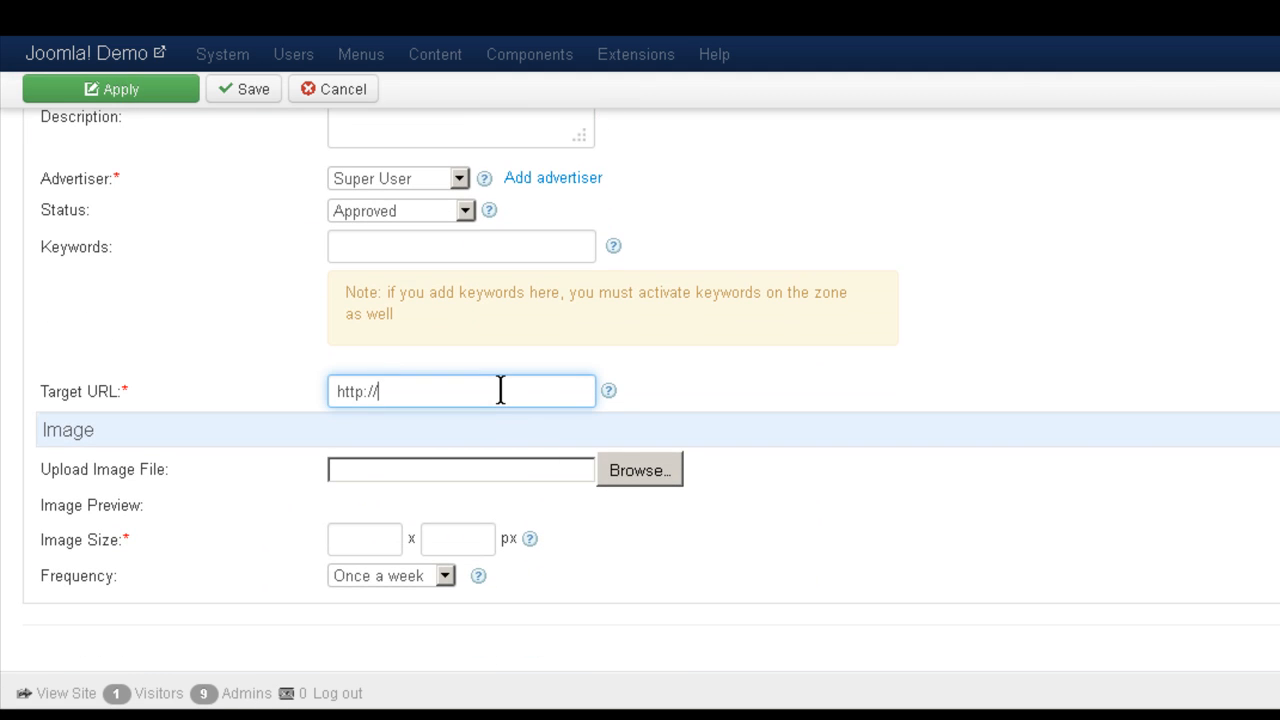
pyautogui.write('http://ijoo')
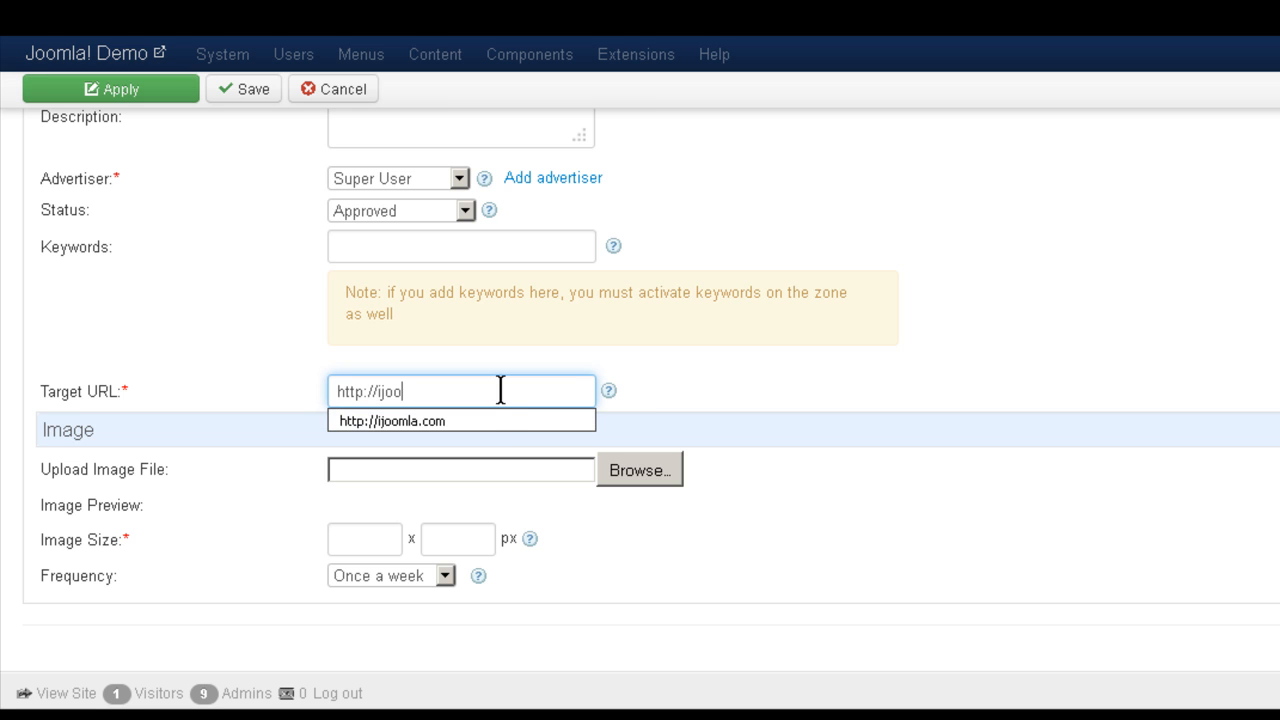
pyautogui.click(493, 421)
pyautogui.click(638, 471)
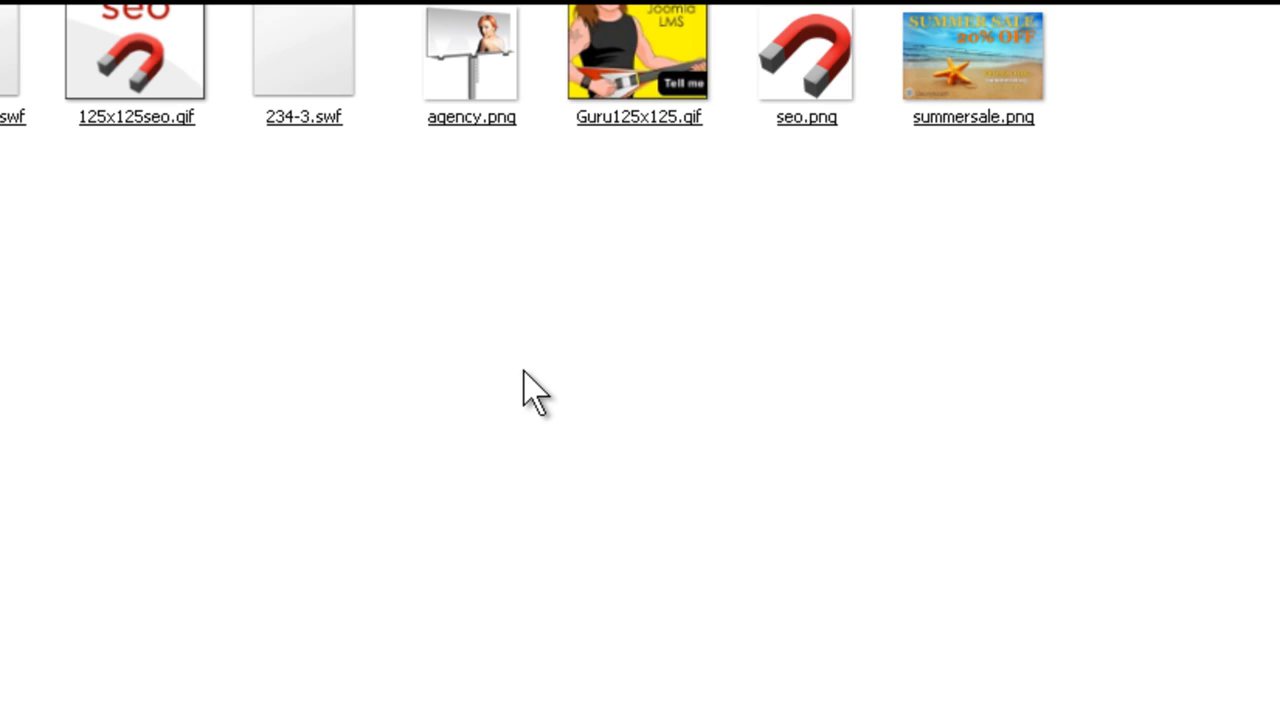
pyautogui.doubleClick(983, 85)
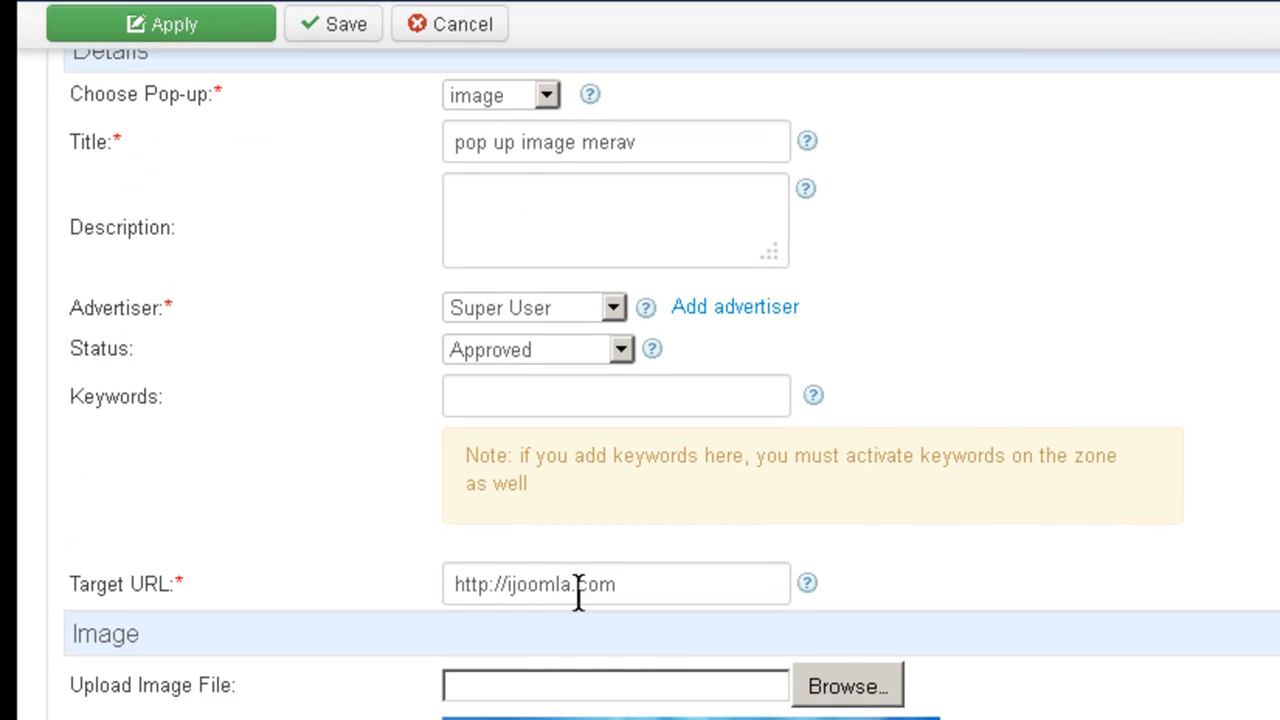
# Review the image pop-up ad's preview, image size and frequency, and compare them with its browser window properties.
pyautogui.scroll(-5, 578, 590)
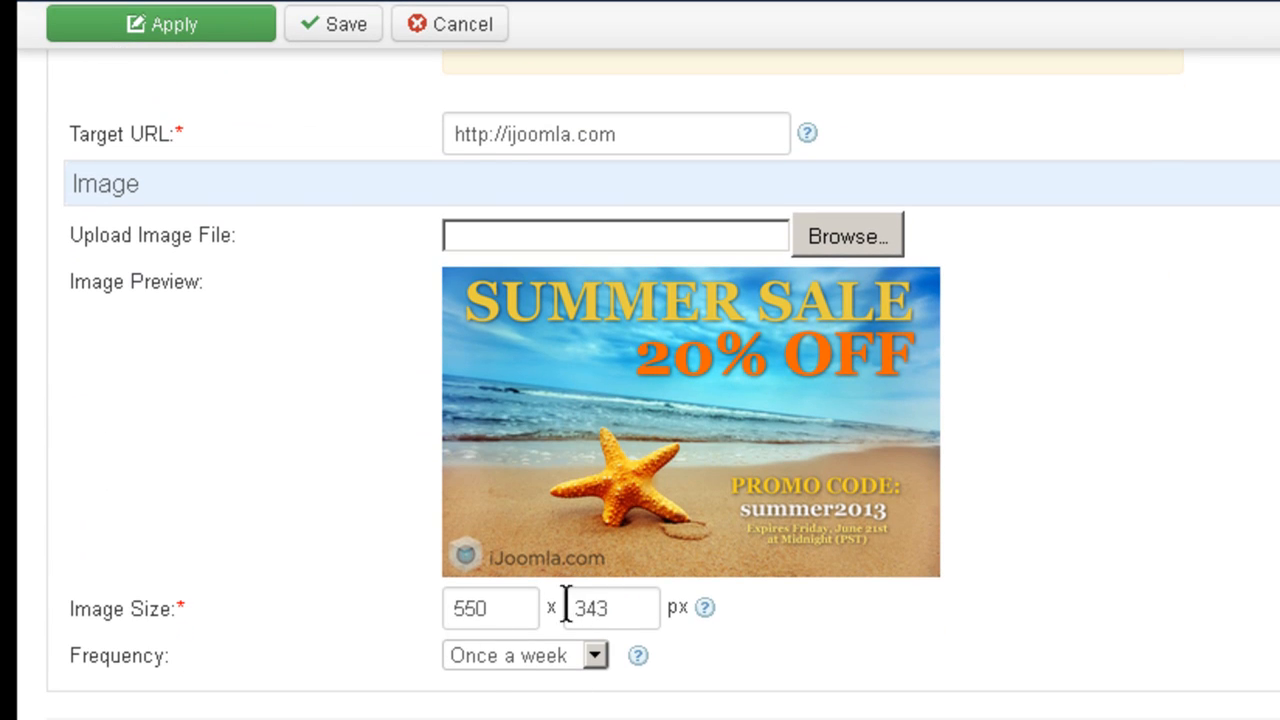
pyautogui.click(571, 666)
pyautogui.click(571, 666)
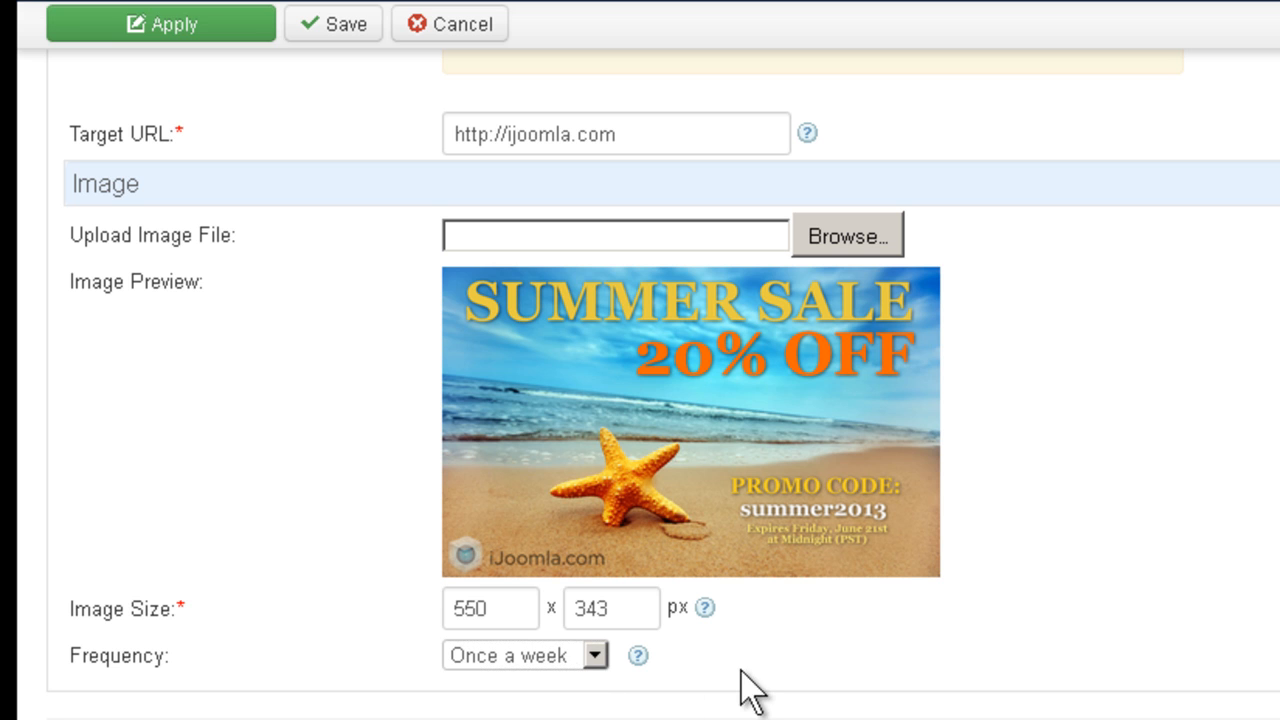
pyautogui.scroll(5, 366, 385)
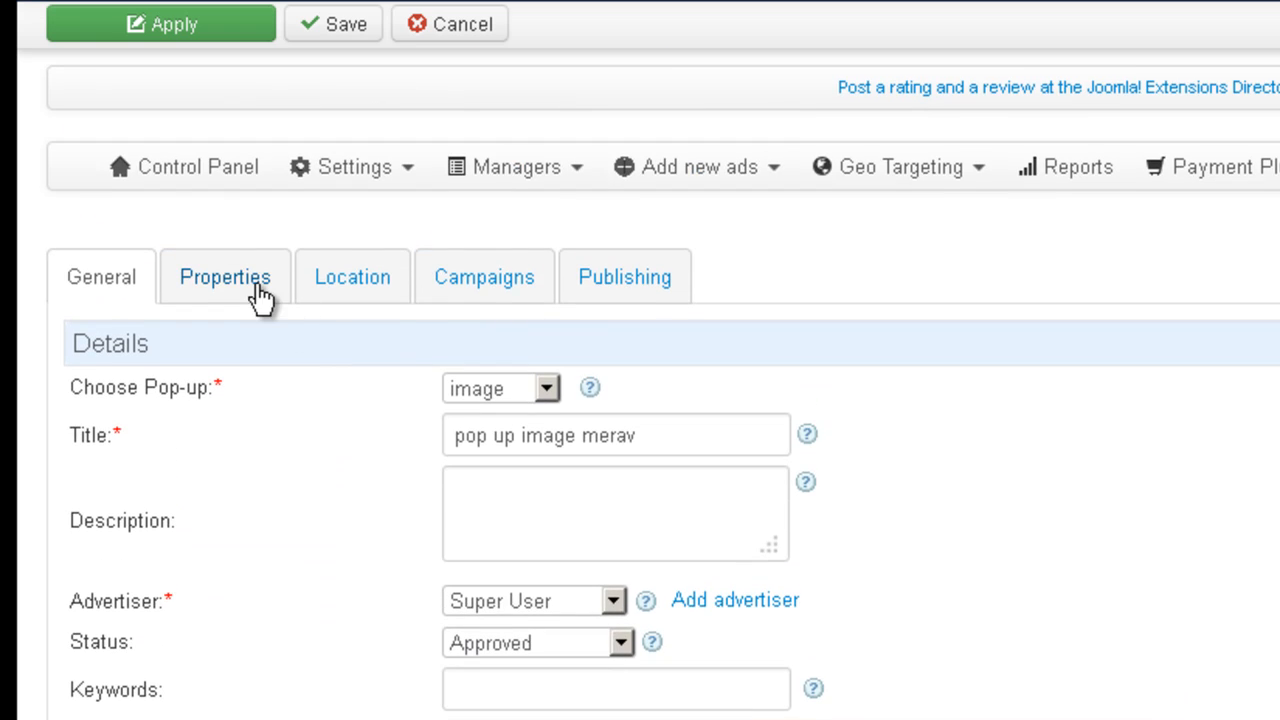
pyautogui.click(258, 290)
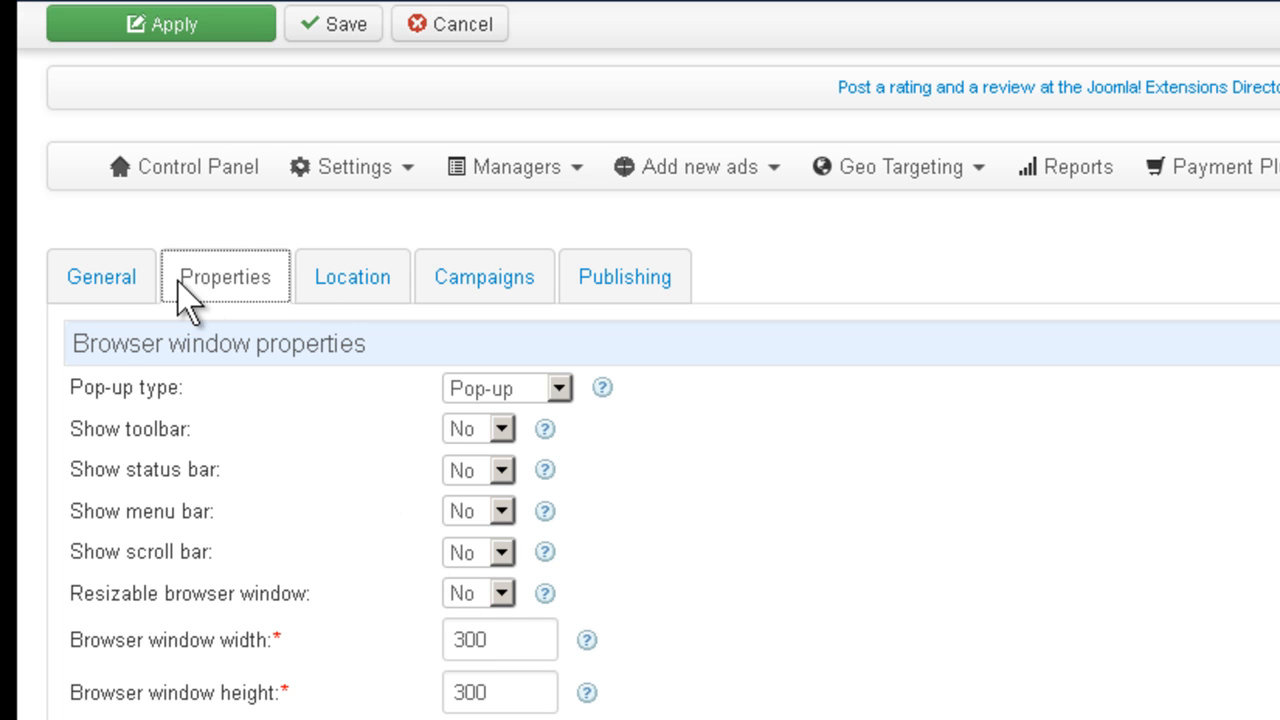
pyautogui.click(120, 288)
pyautogui.scroll(-5, 309, 471)
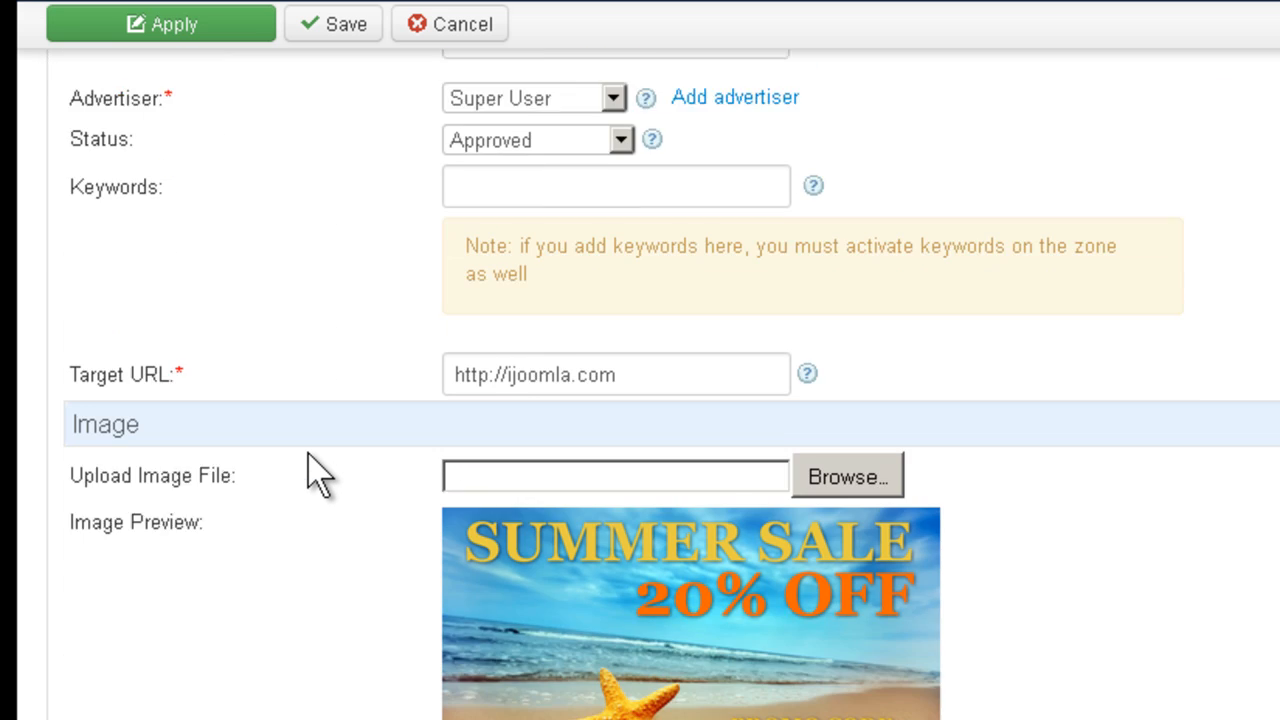
pyautogui.scroll(-3, 312, 478)
pyautogui.moveTo(509, 611); pyautogui.dragTo(397, 612)
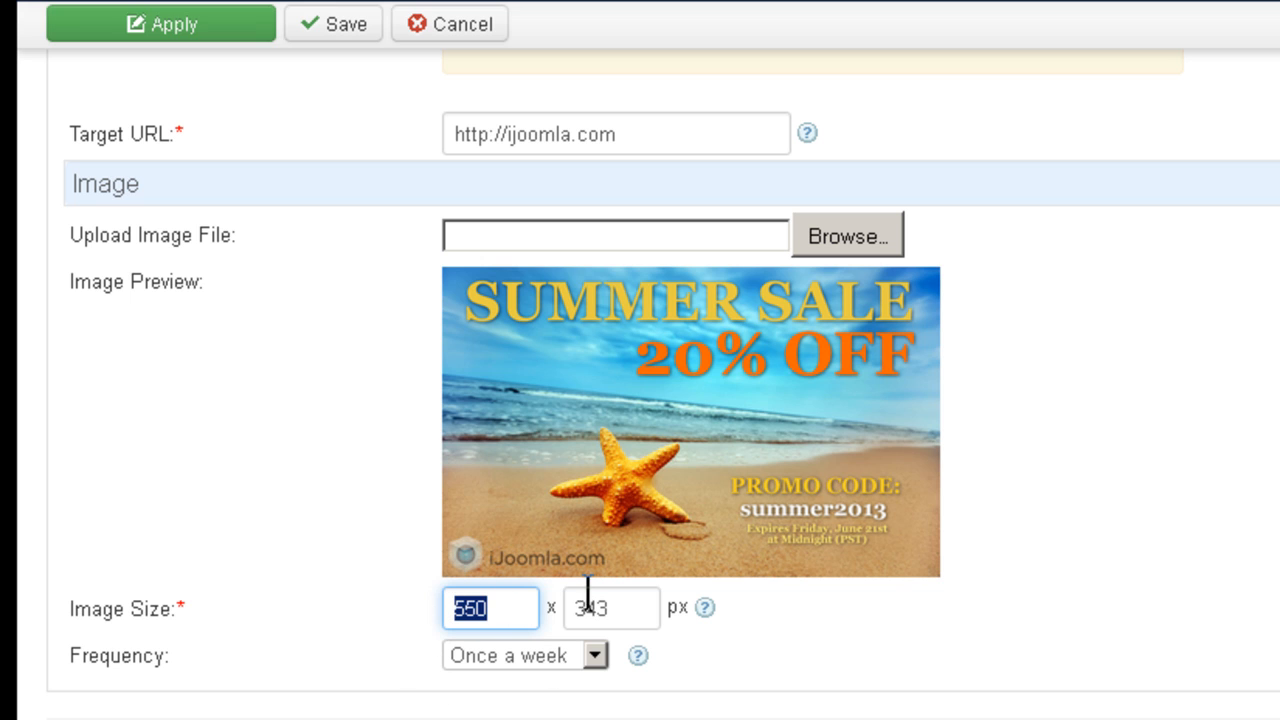
pyautogui.scroll(5, 285, 205)
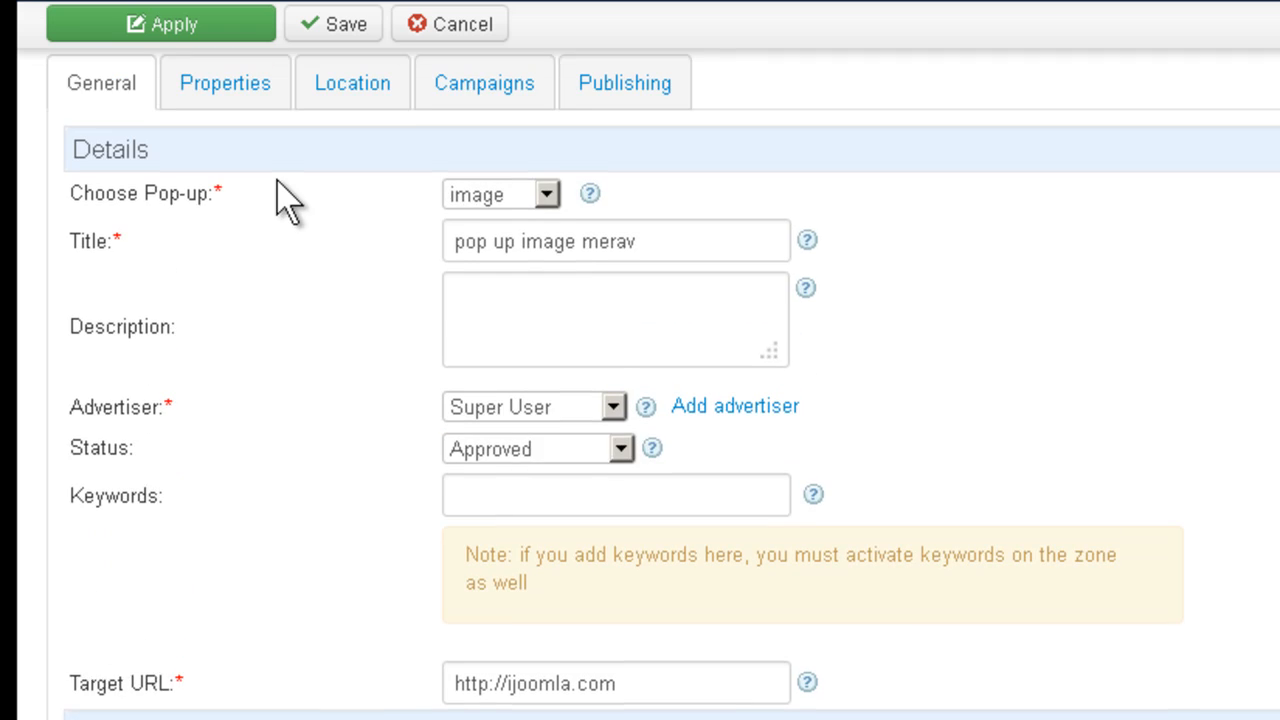
# Set the image pop-up's browser window width to 550 and its height to 343.
pyautogui.click(262, 95)
pyautogui.moveTo(498, 596); pyautogui.dragTo(408, 605)
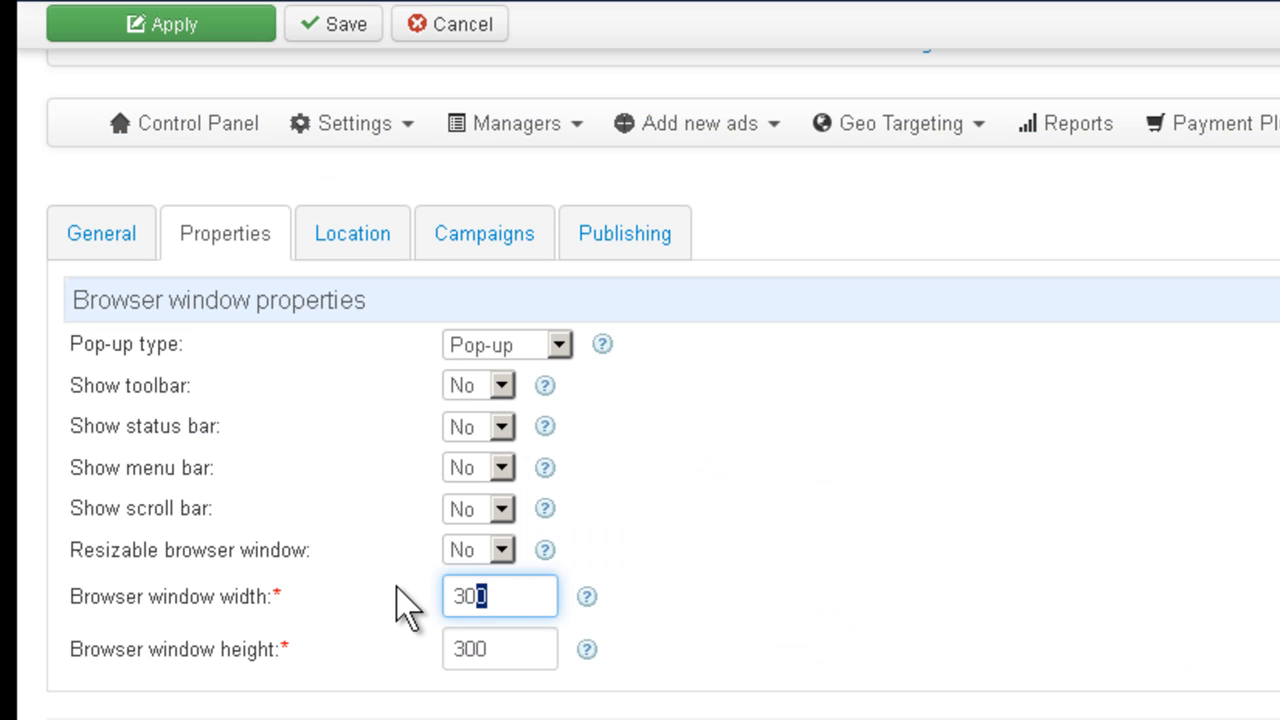
pyautogui.moveTo(517, 600); pyautogui.dragTo(414, 634)
pyautogui.write('550')
pyautogui.doubleClick(474, 649)
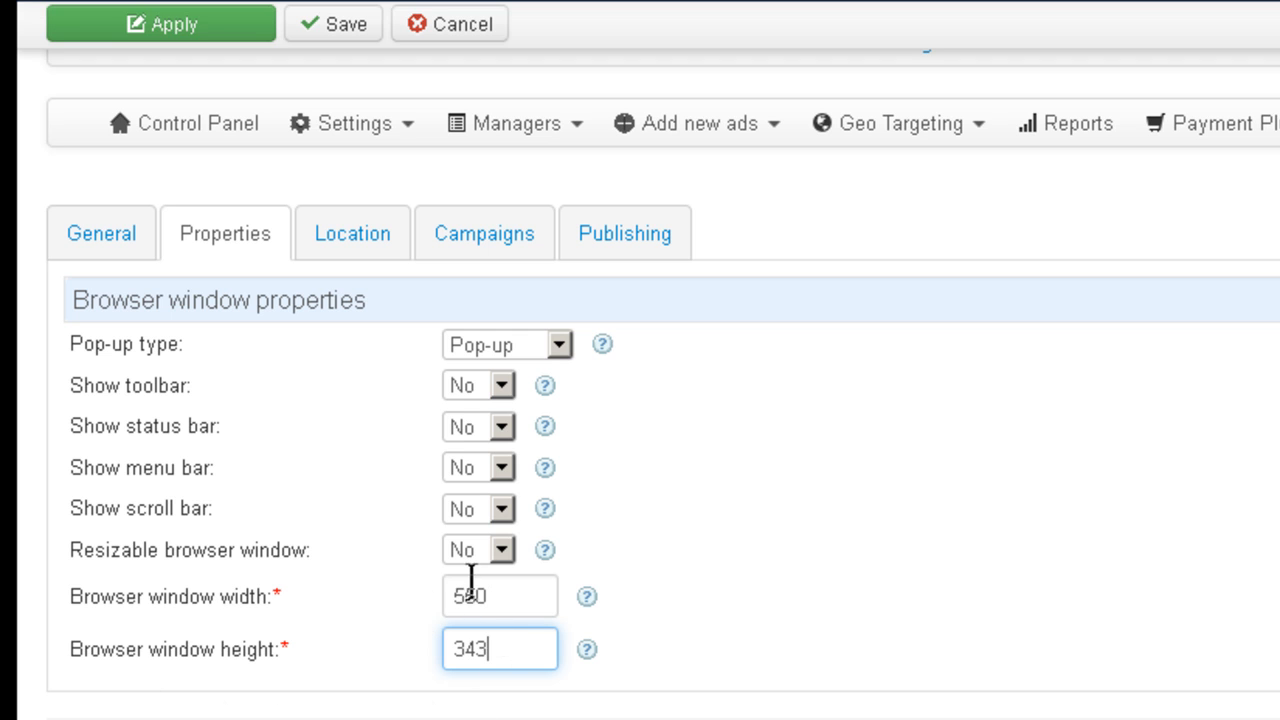
# Add the image pop-up ad to New Campaign and assign it to the Popup zone.
pyautogui.click(366, 240)
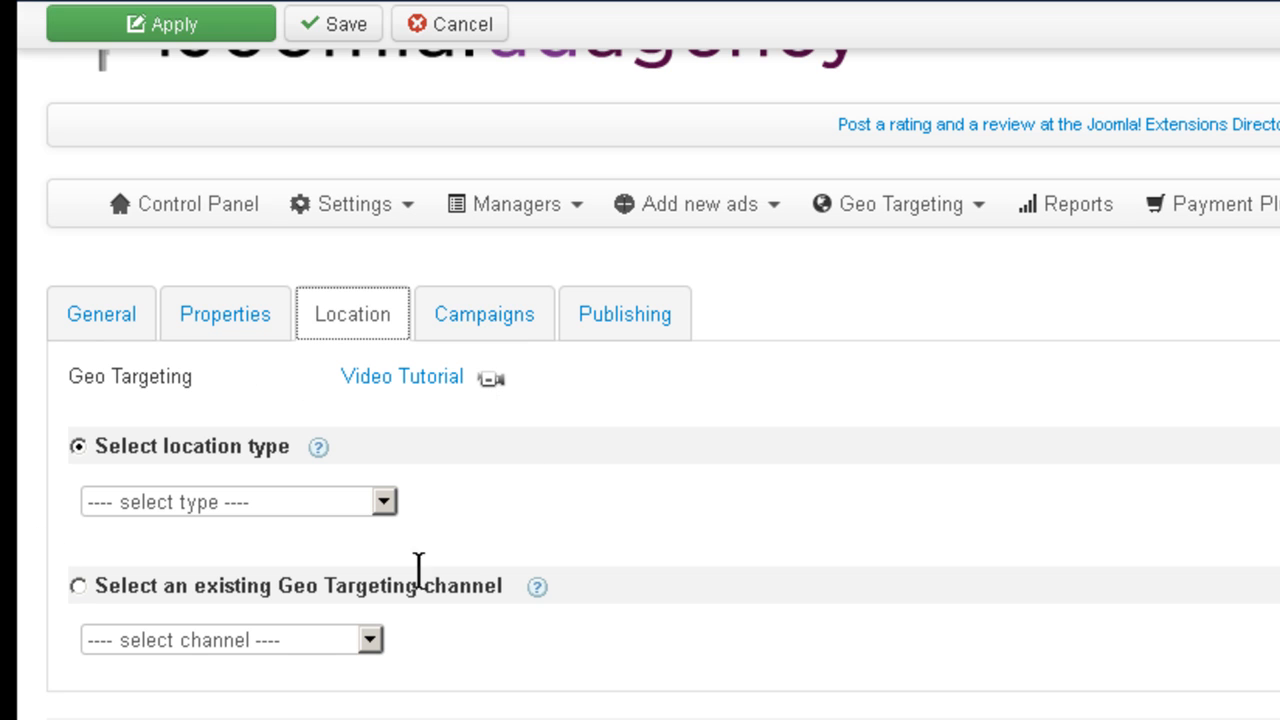
pyautogui.click(520, 332)
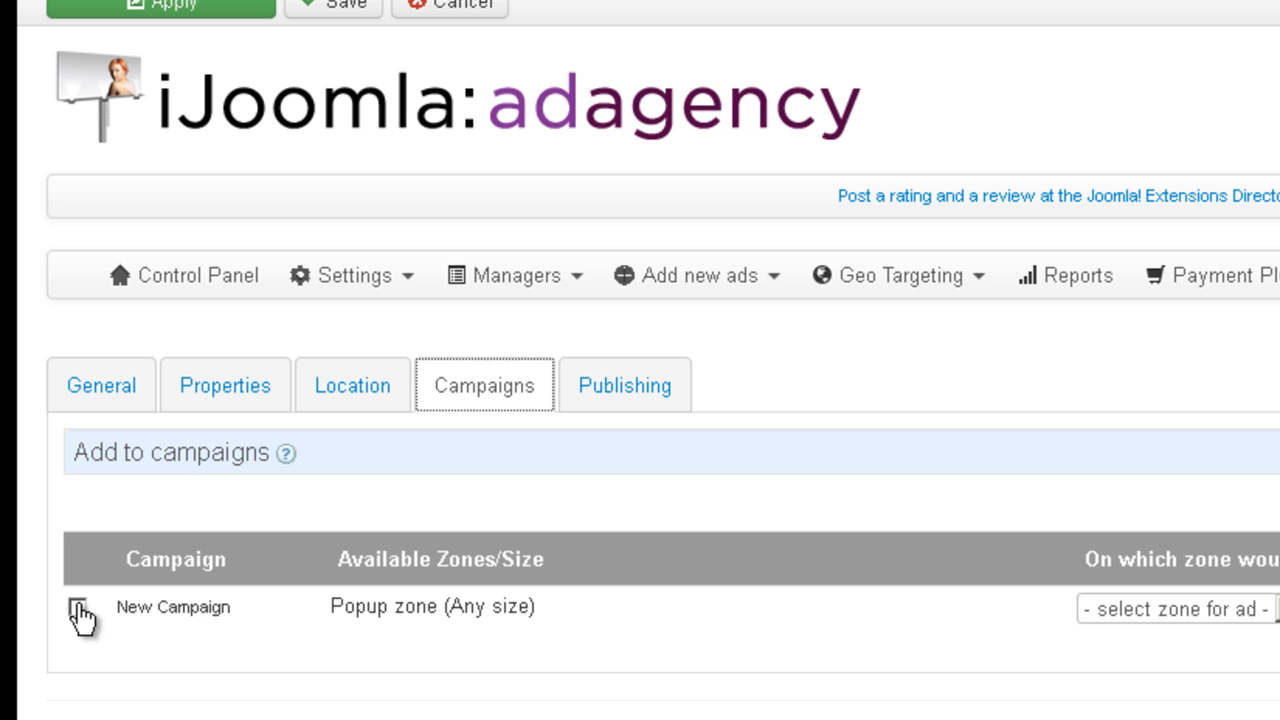
pyautogui.click(77, 607)
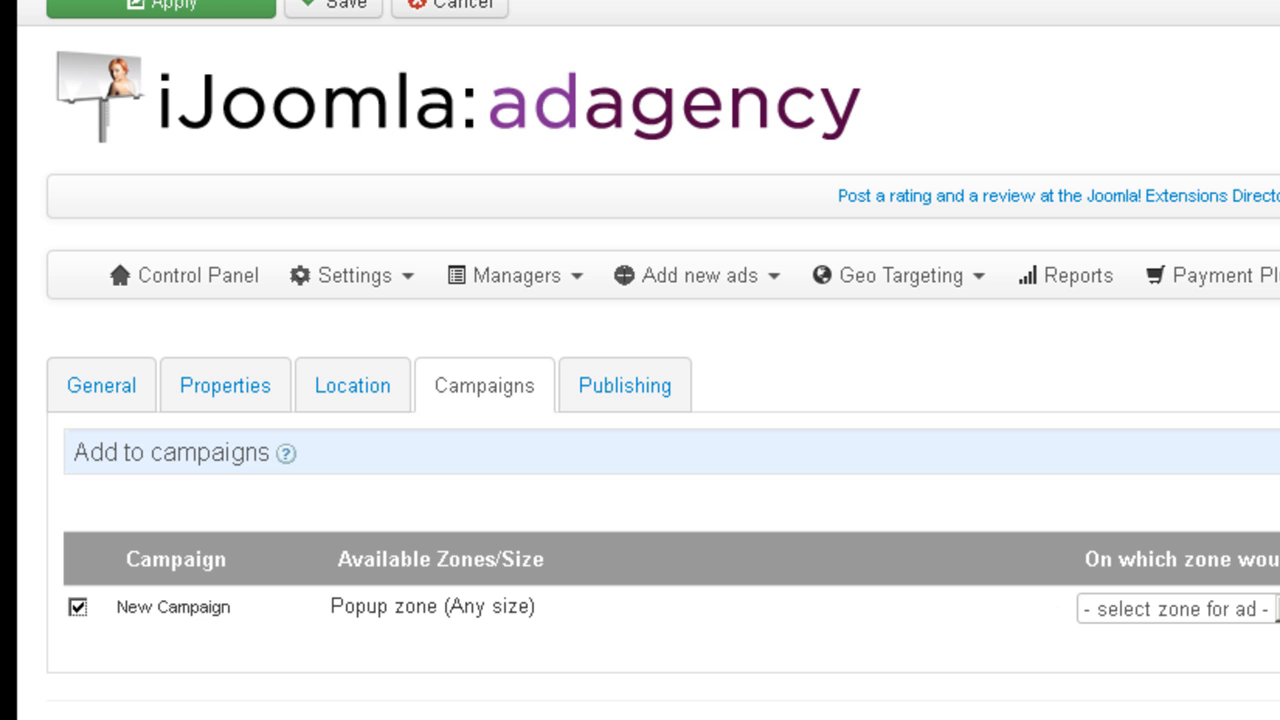
pyautogui.click(1177, 609)
pyautogui.click(1166, 663)
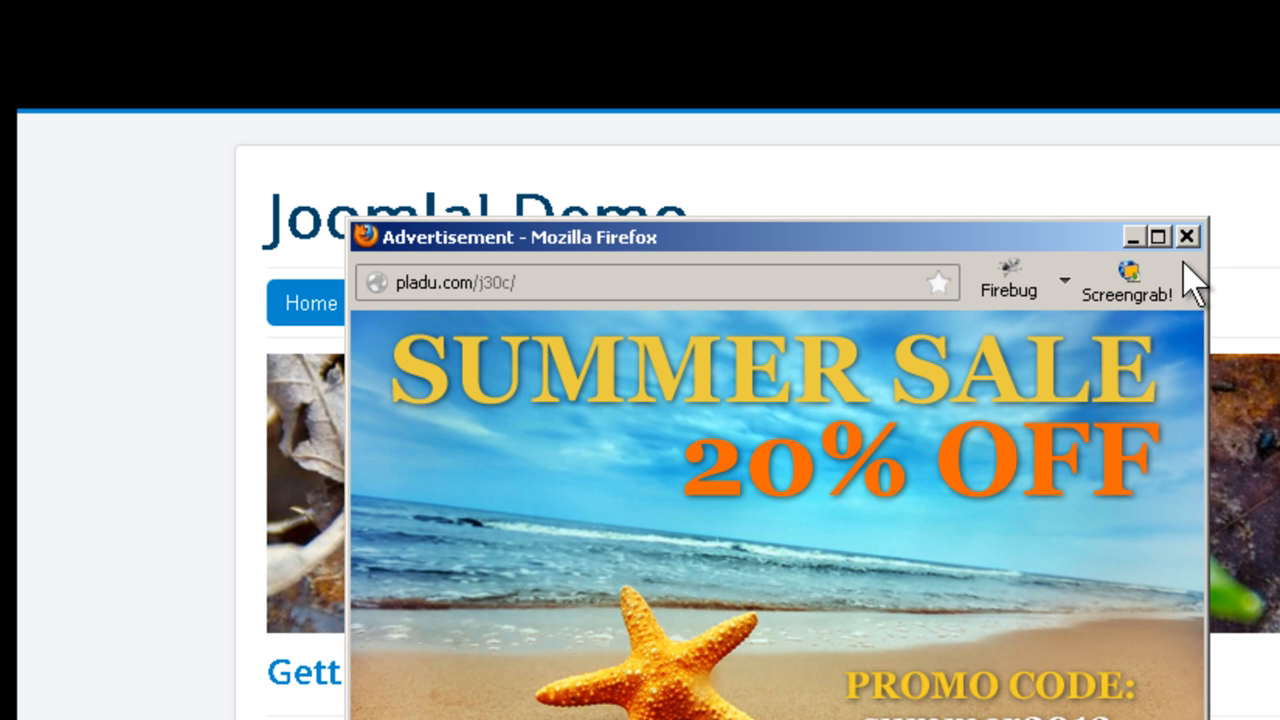
# Close the summer sale advertisement window and unpublish the 550x343 image pop-up ad in the ads list.
pyautogui.click(1187, 237)
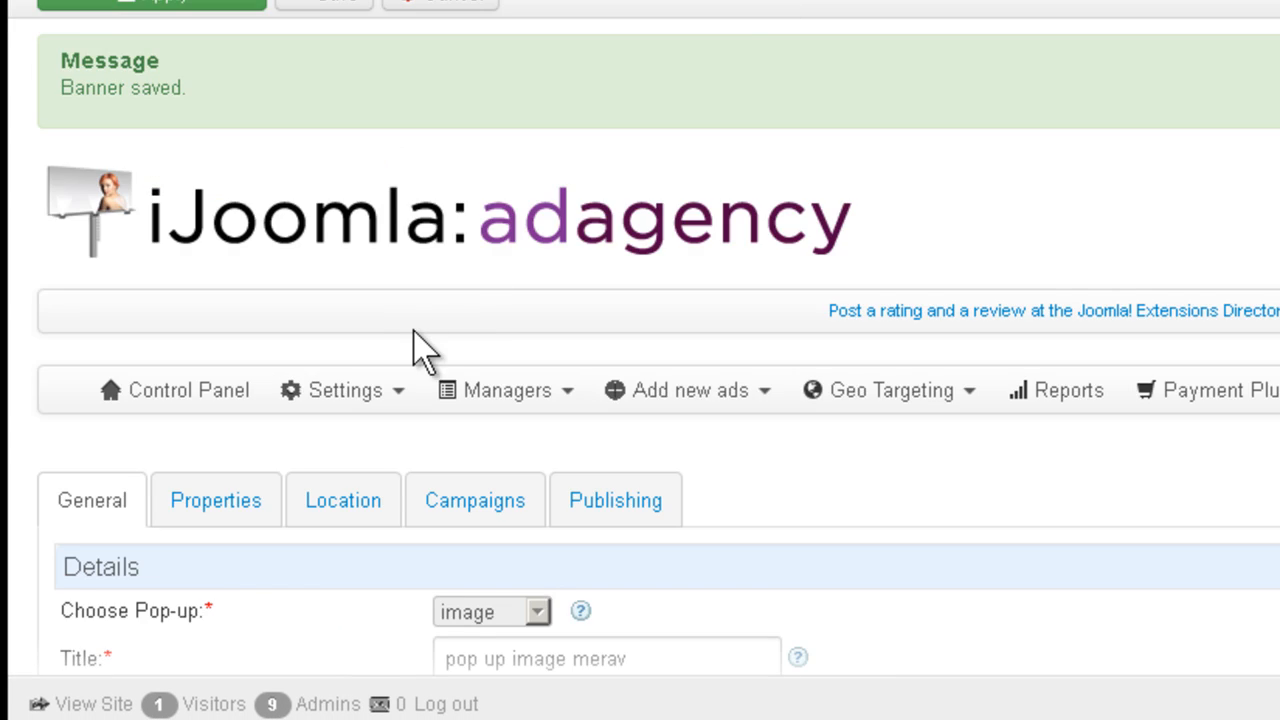
pyautogui.scroll(-3, 414, 343)
pyautogui.scroll(3, 414, 343)
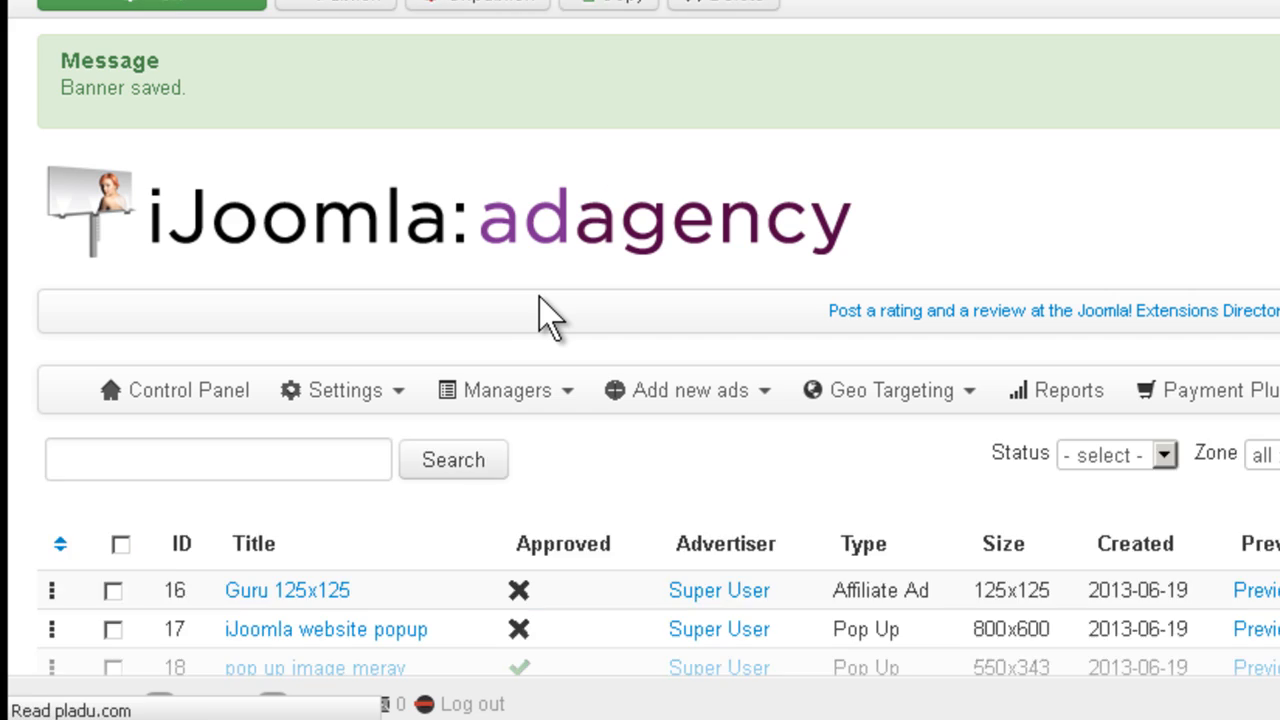
pyautogui.scroll(-3, 430, 350)
pyautogui.click(113, 422)
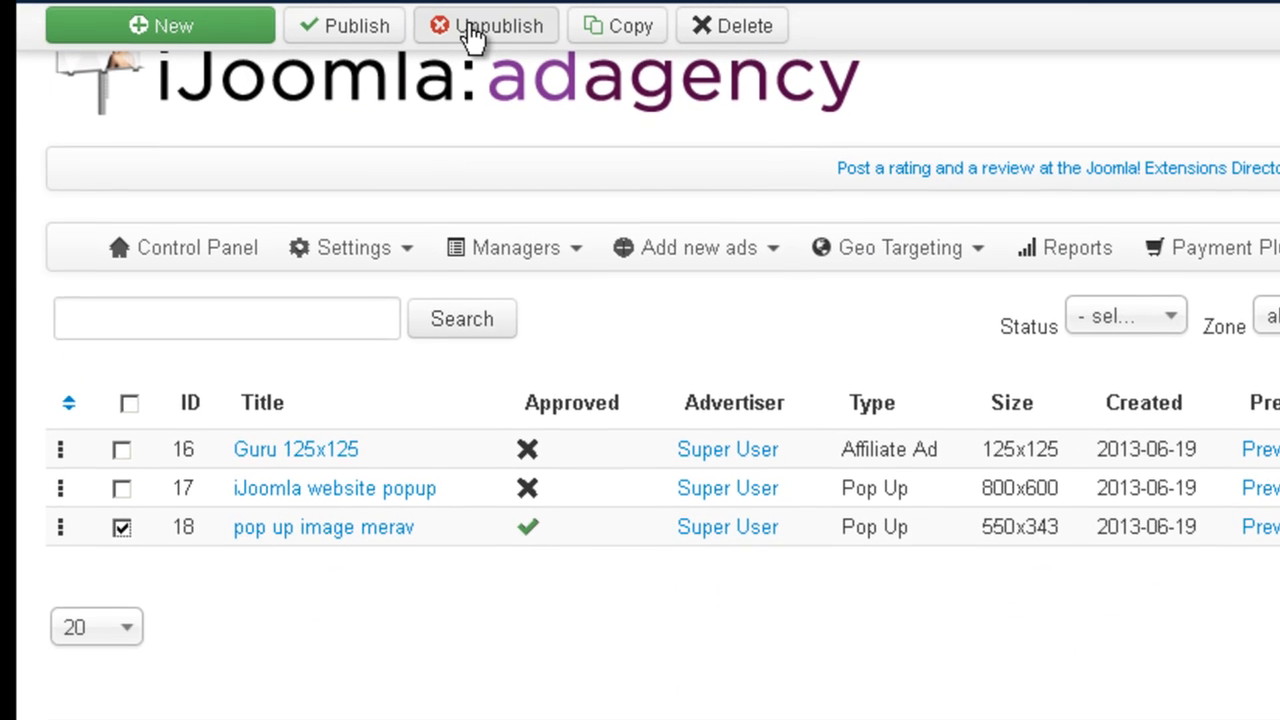
pyautogui.click(490, 38)
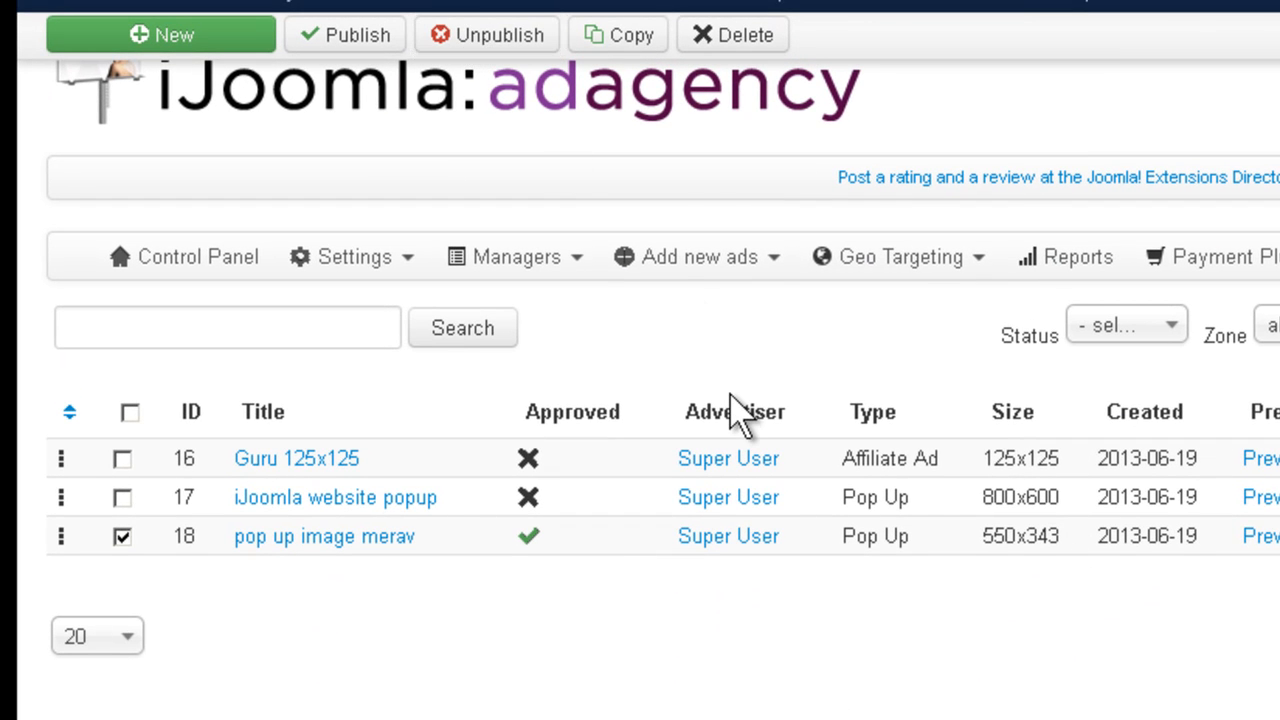
# Start another new Pop Up ad and set its pop-up type to html.
pyautogui.scroll(-3, 375, 335)
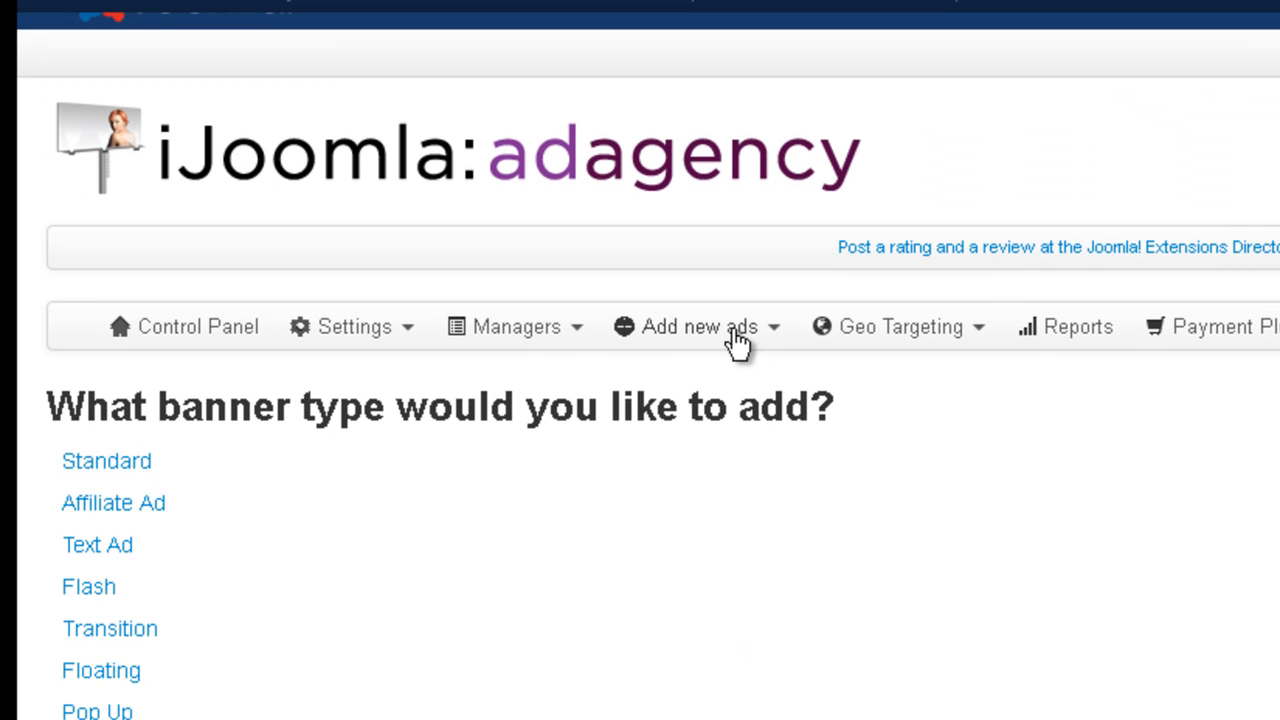
pyautogui.click(760, 328)
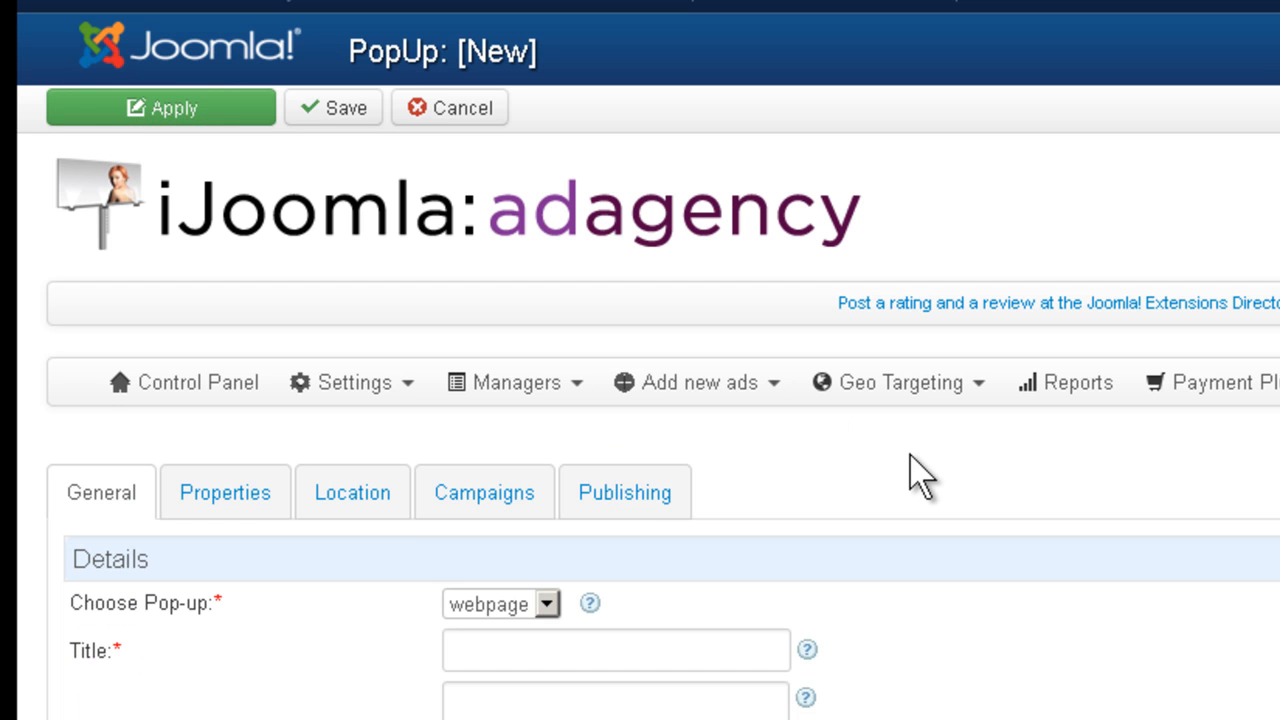
pyautogui.scroll(-4, 908, 471)
pyautogui.click(532, 208)
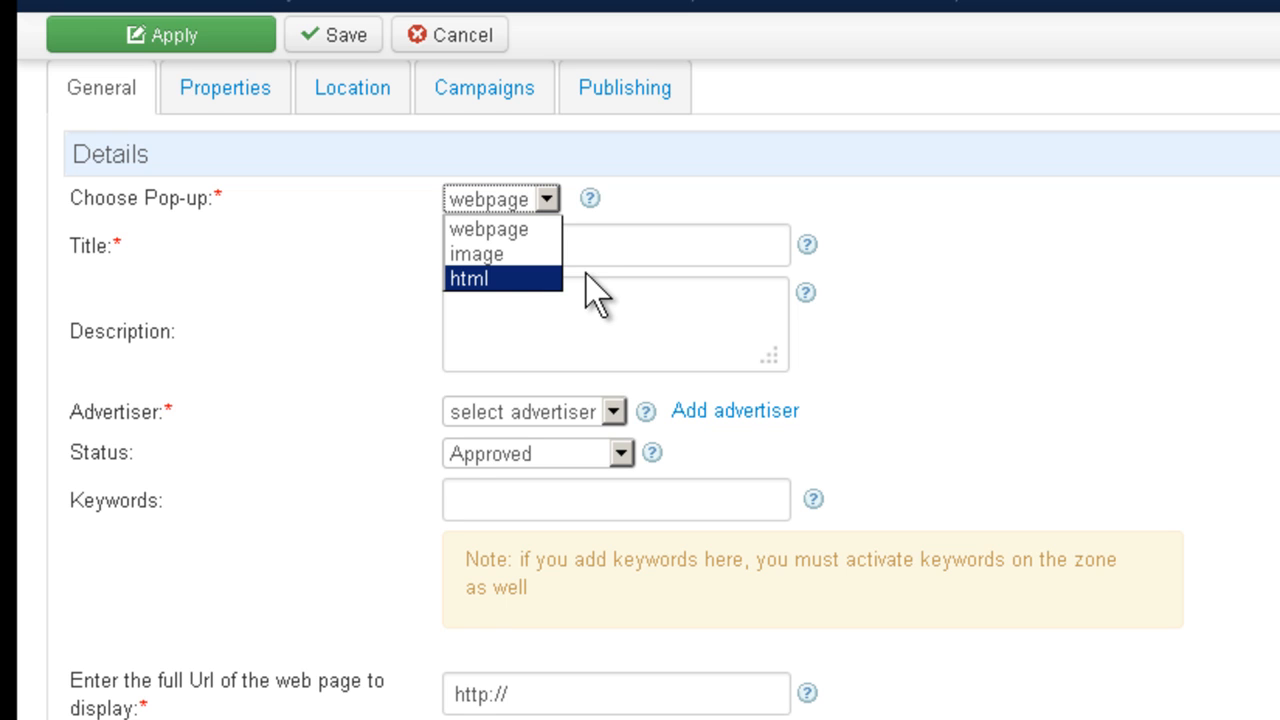
pyautogui.click(507, 279)
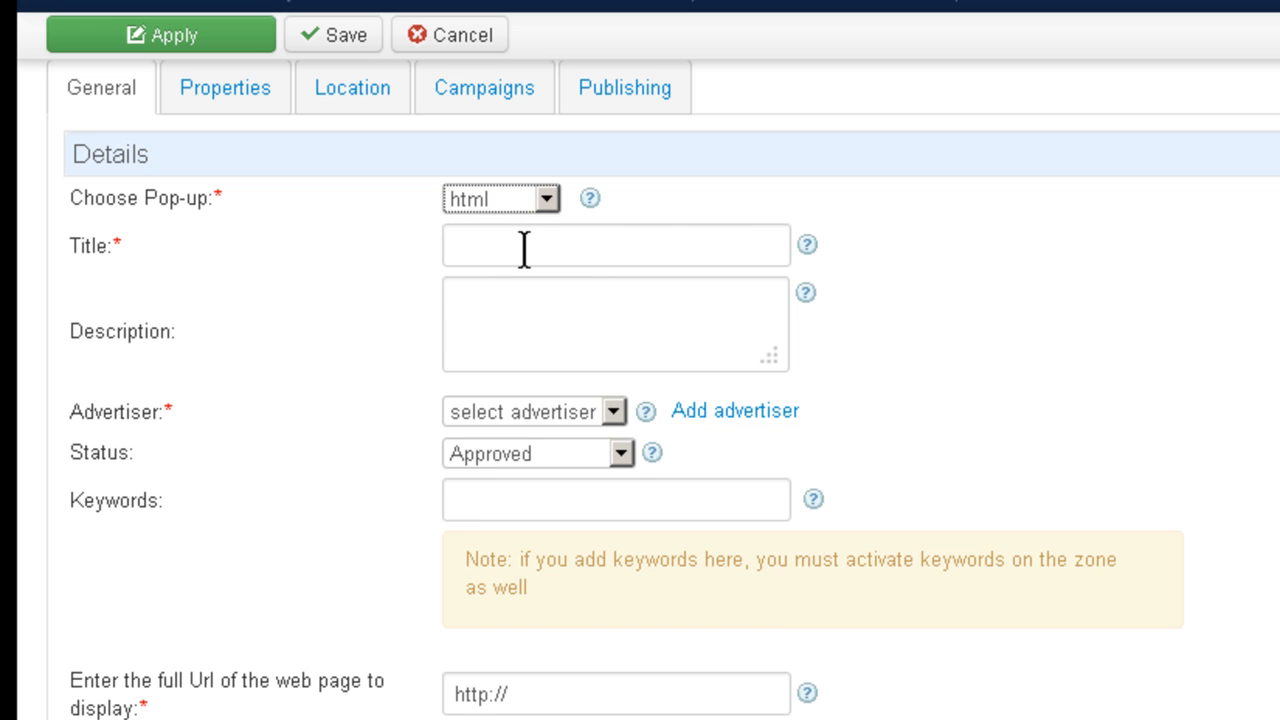
# Title the new ad "html pop up" and assign it to the advertiser Super User.
pyautogui.scroll(-3, 480, 450)
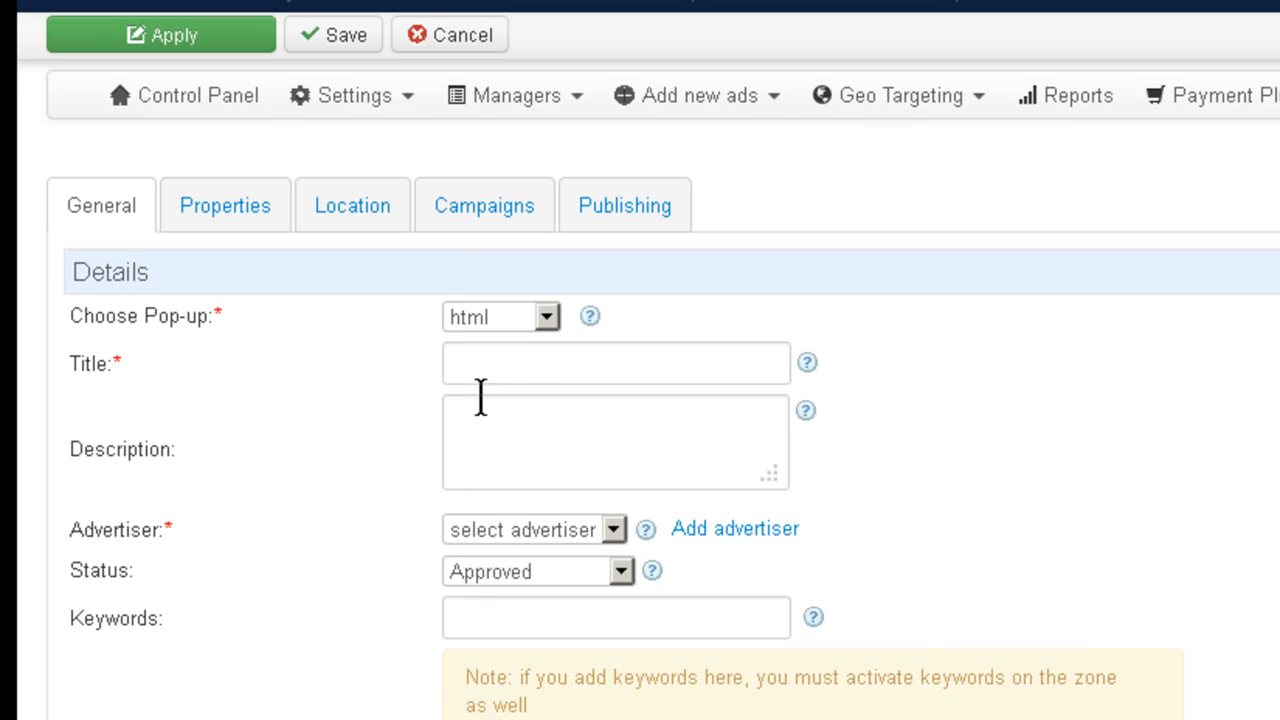
pyautogui.click(502, 370)
pyautogui.write('ht')
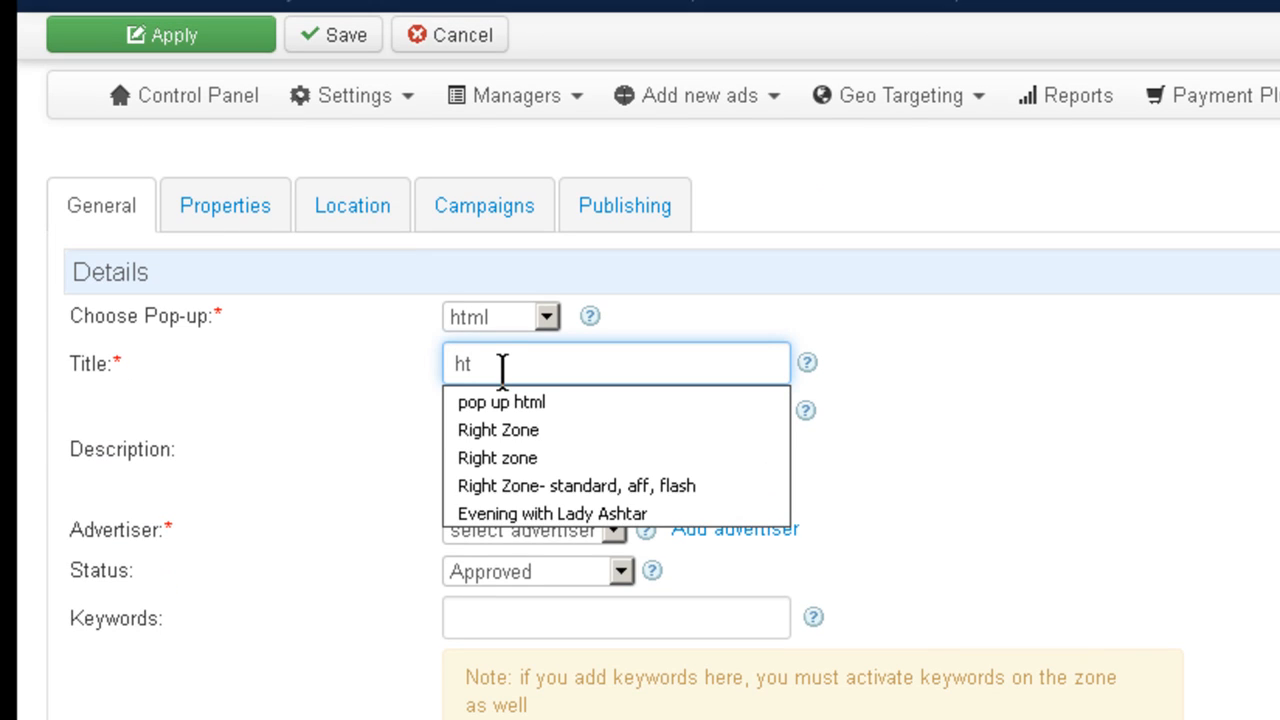
pyautogui.write('ml p')
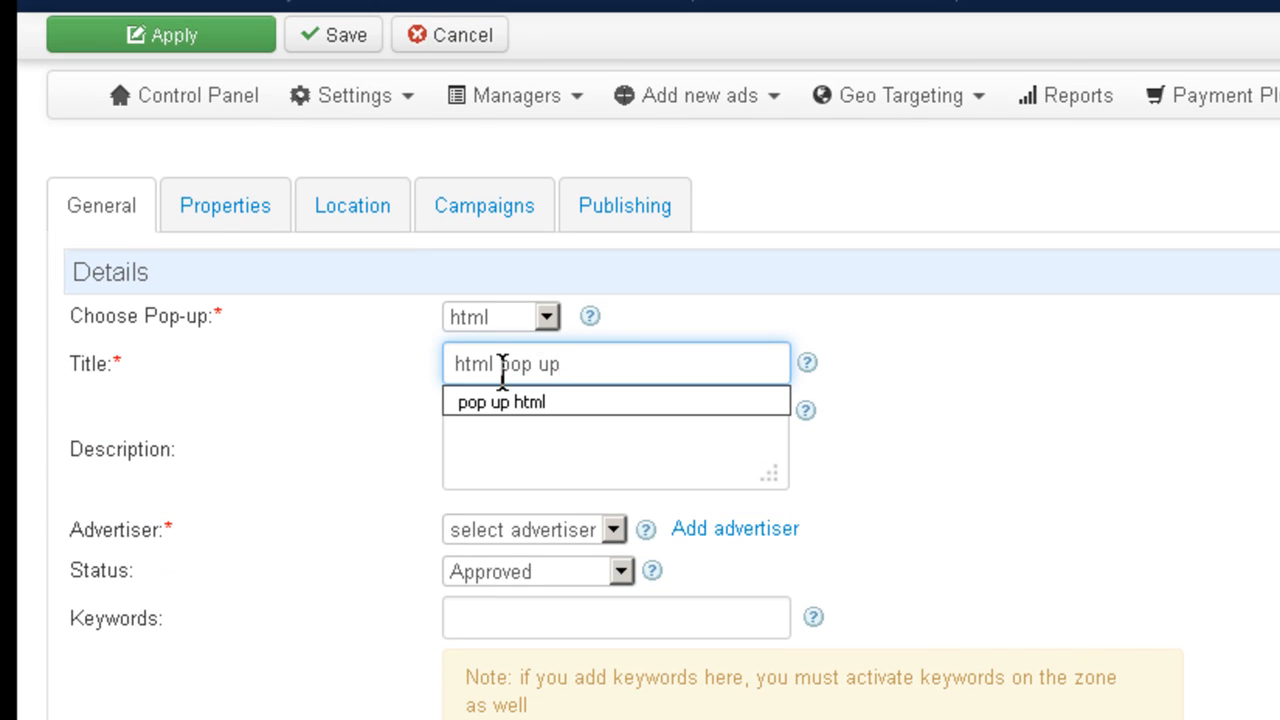
pyautogui.write('op up')
pyautogui.scroll(-3, 500, 370)
pyautogui.click(613, 250)
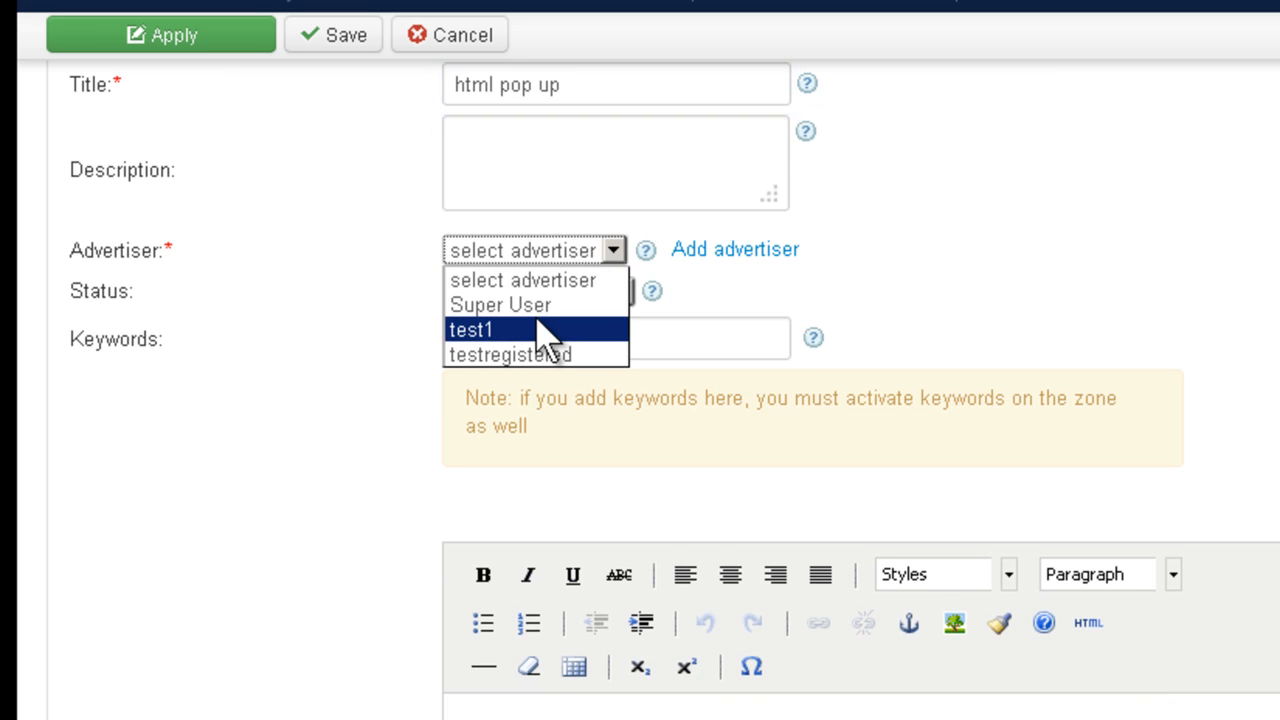
pyautogui.click(534, 308)
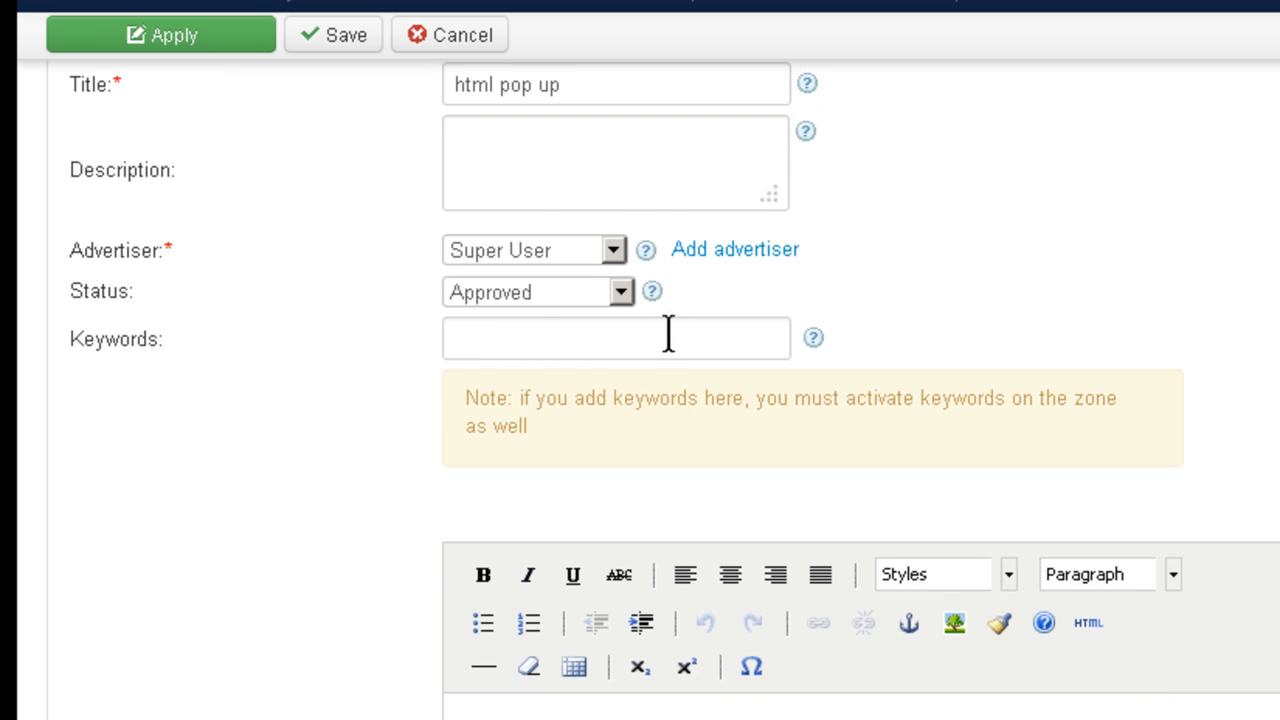
# Look over the ad's content editor and its HTML source editor, leaving the source empty.
pyautogui.scroll(6, 690, 370)
pyautogui.scroll(-9, 700, 430)
pyautogui.scroll(-2, 706, 440)
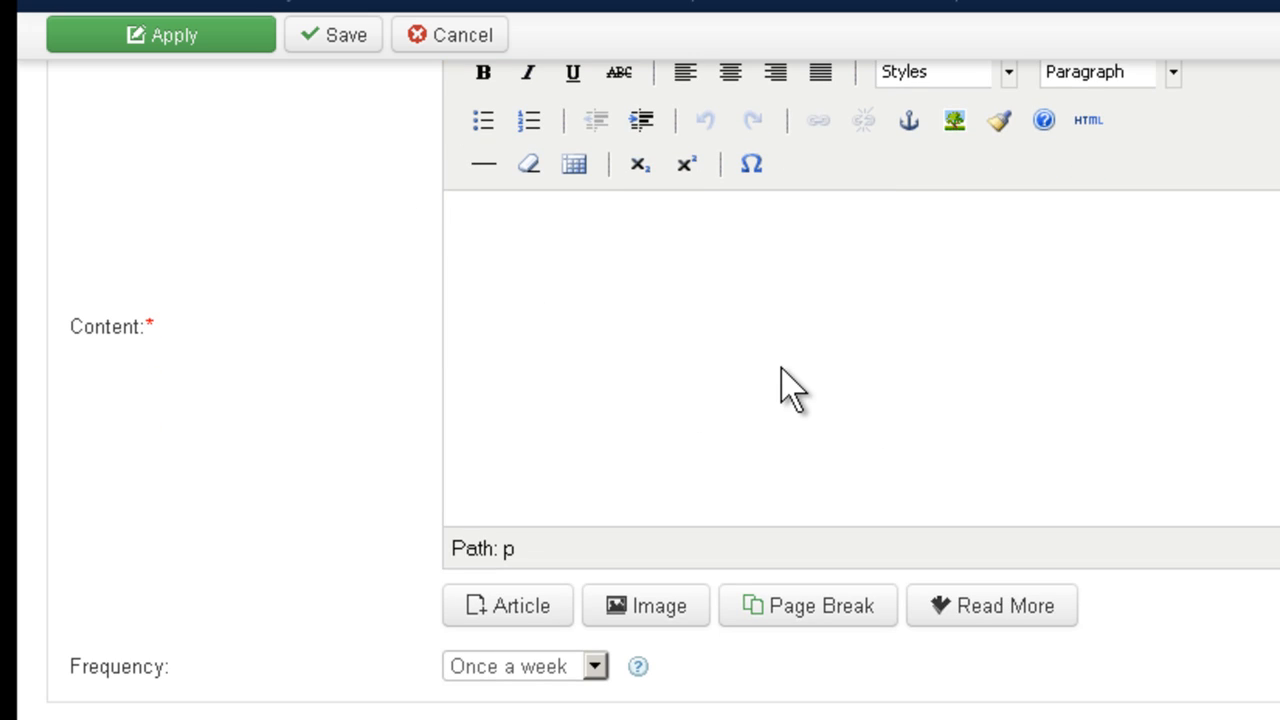
pyautogui.scroll(1, 943, 300)
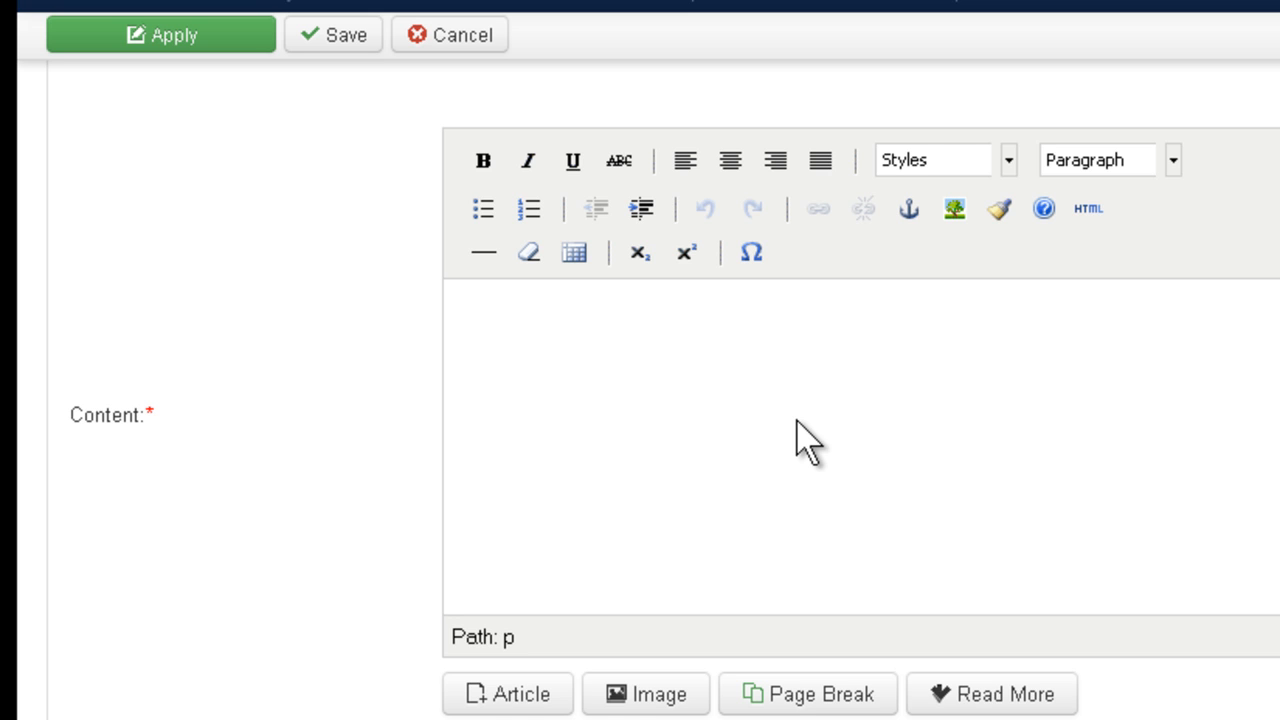
pyautogui.click(1095, 212)
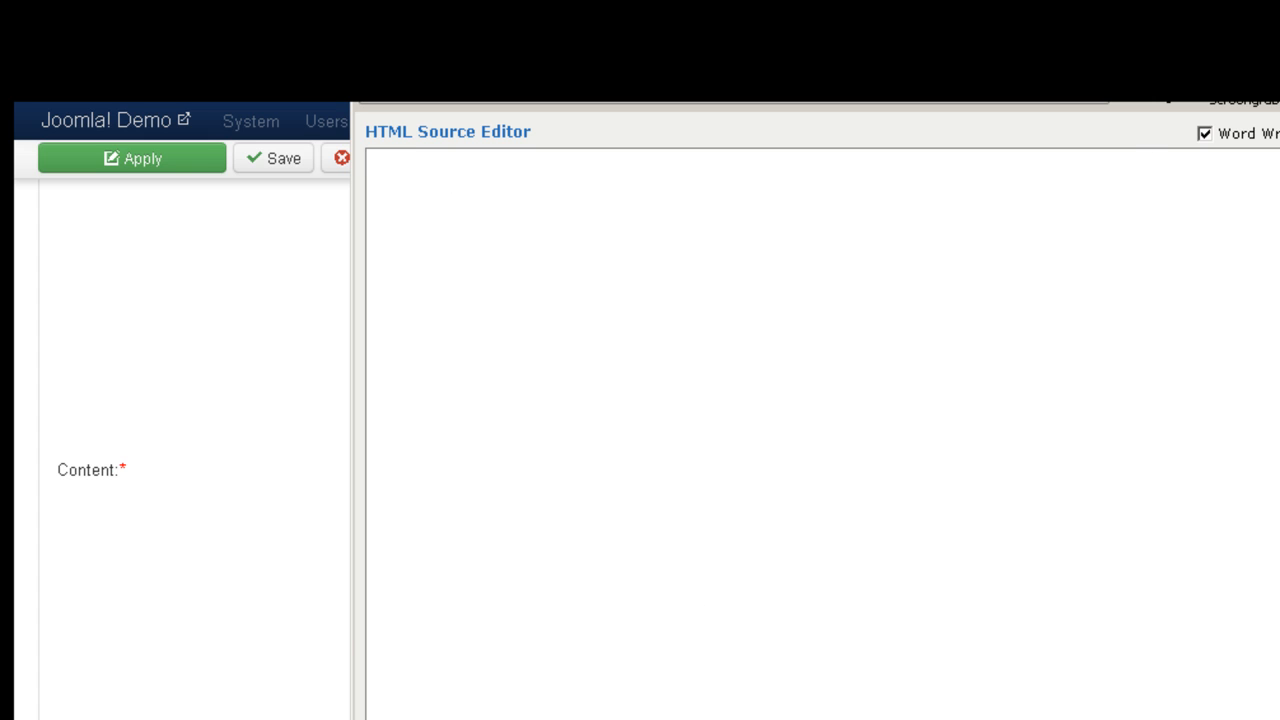
pyautogui.press('Escape')
# Enter "Join our website" as a bulleted item in the ad's content and start a second bullet.
pyautogui.click(648, 465)
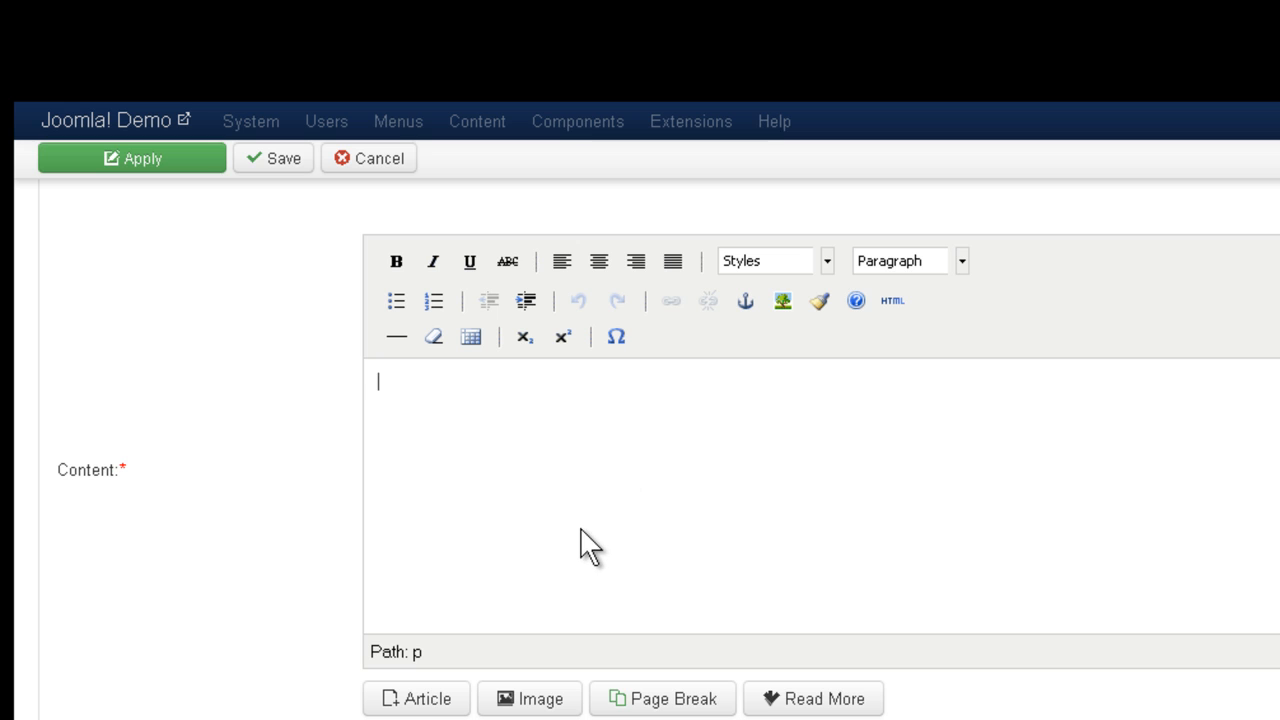
pyautogui.write('.Join our website')
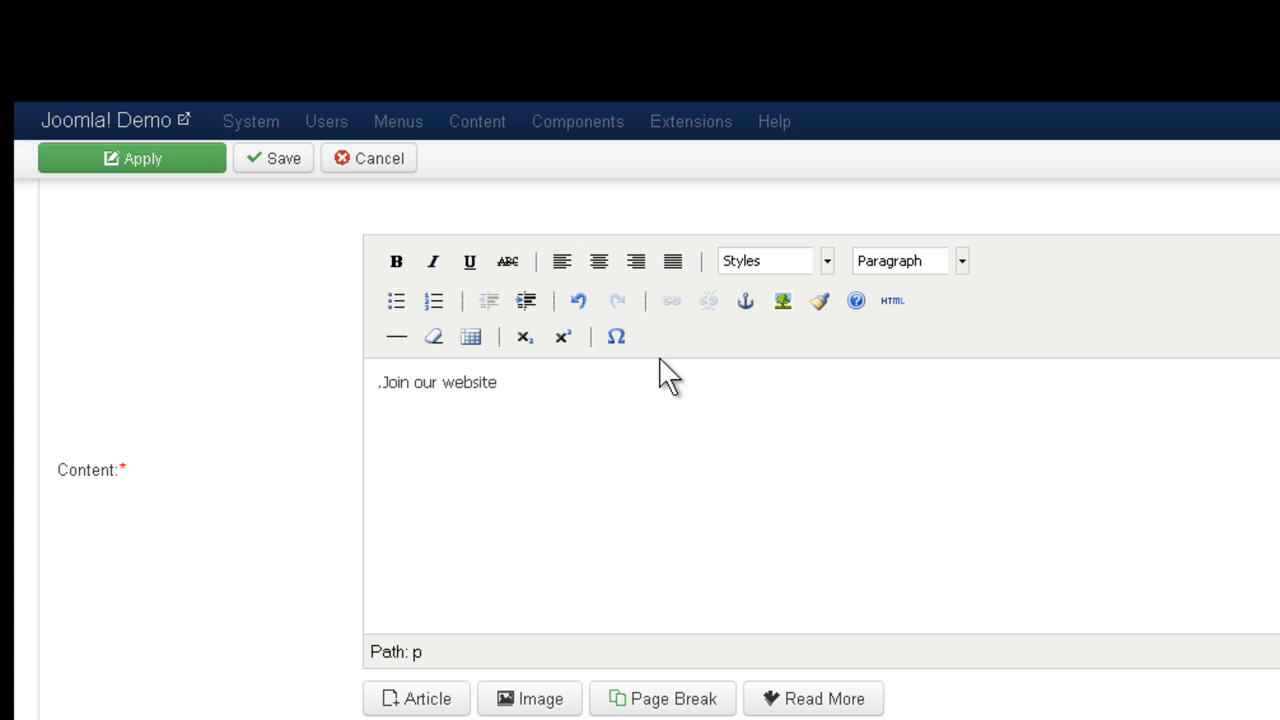
pyautogui.moveTo(657, 370); pyautogui.dragTo(123, 350)
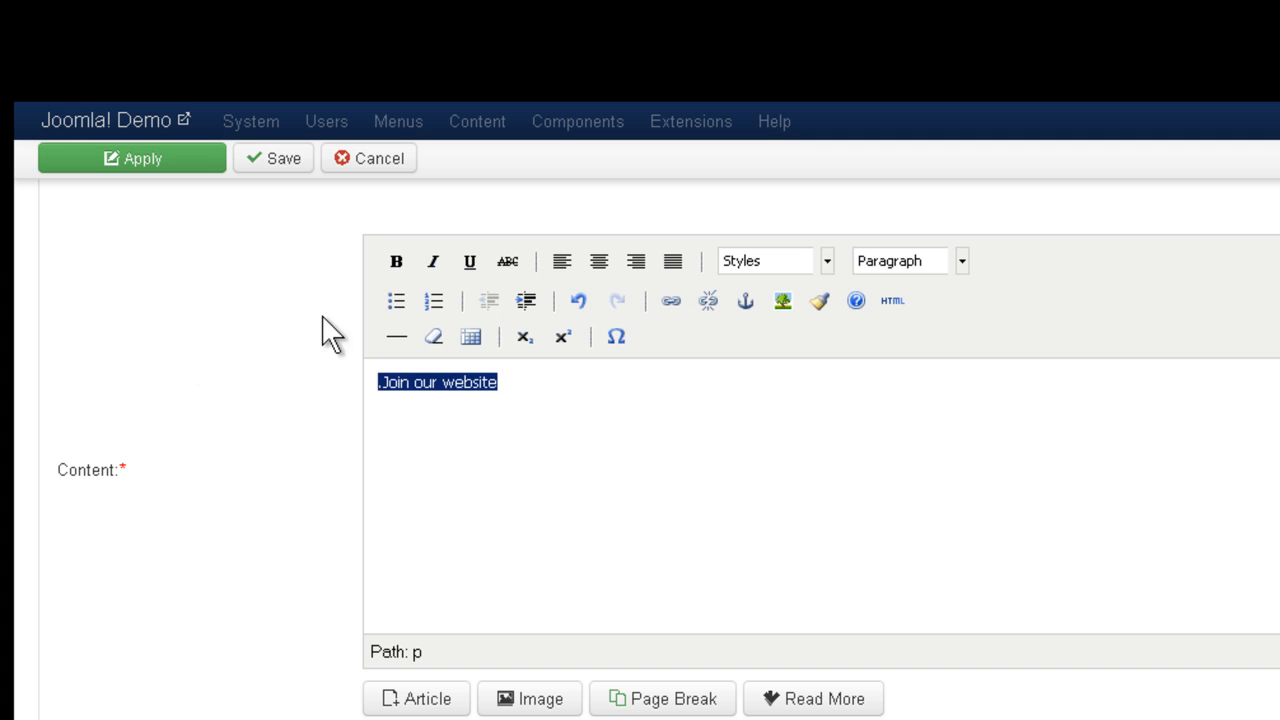
pyautogui.click(396, 300)
pyautogui.click(559, 376)
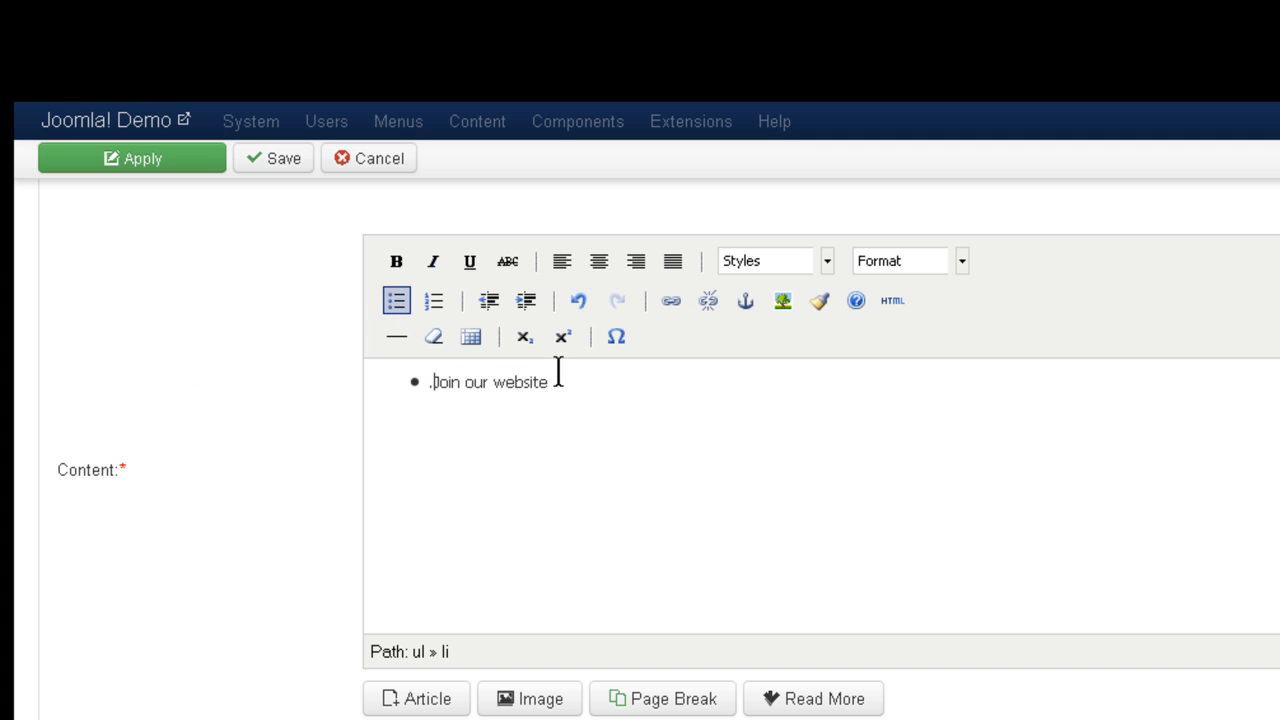
pyautogui.press('BackSpace')
pyautogui.press('Return')
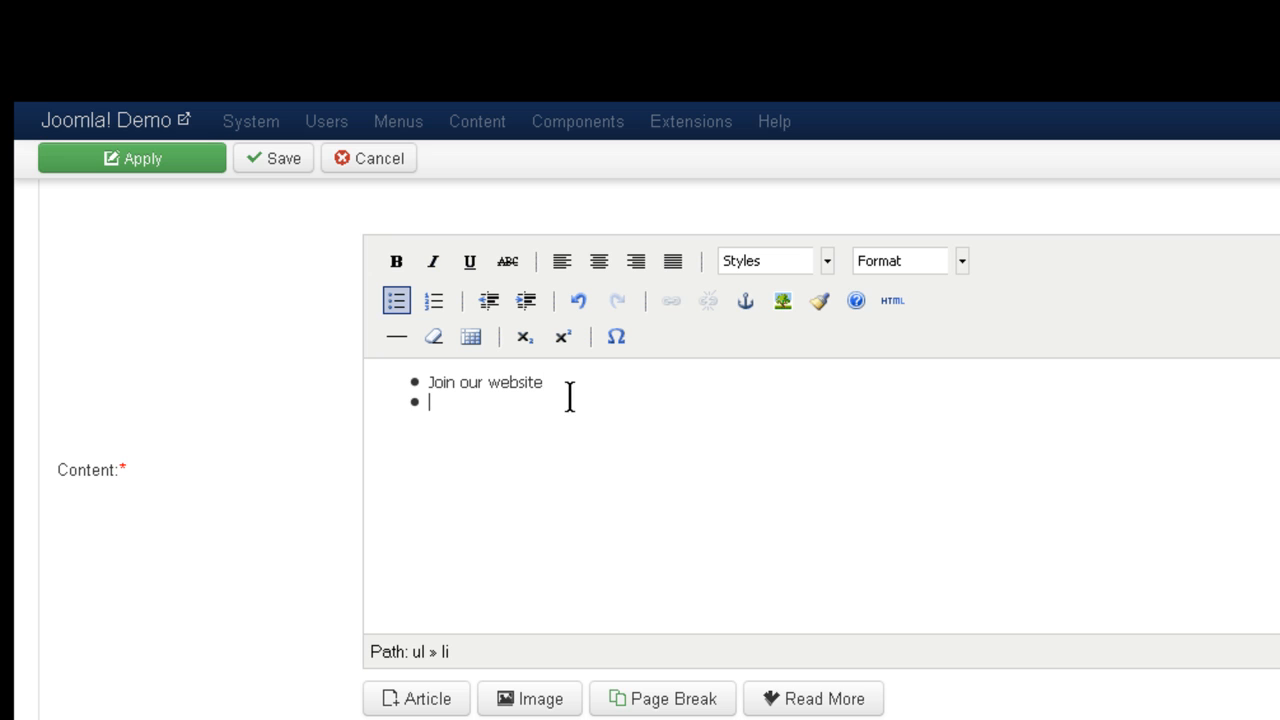
# Insert the image images/joomla_logo_black.jpg into the second bullet of the ad's content, leaving its alignment as Not Set.
pyautogui.click(530, 700)
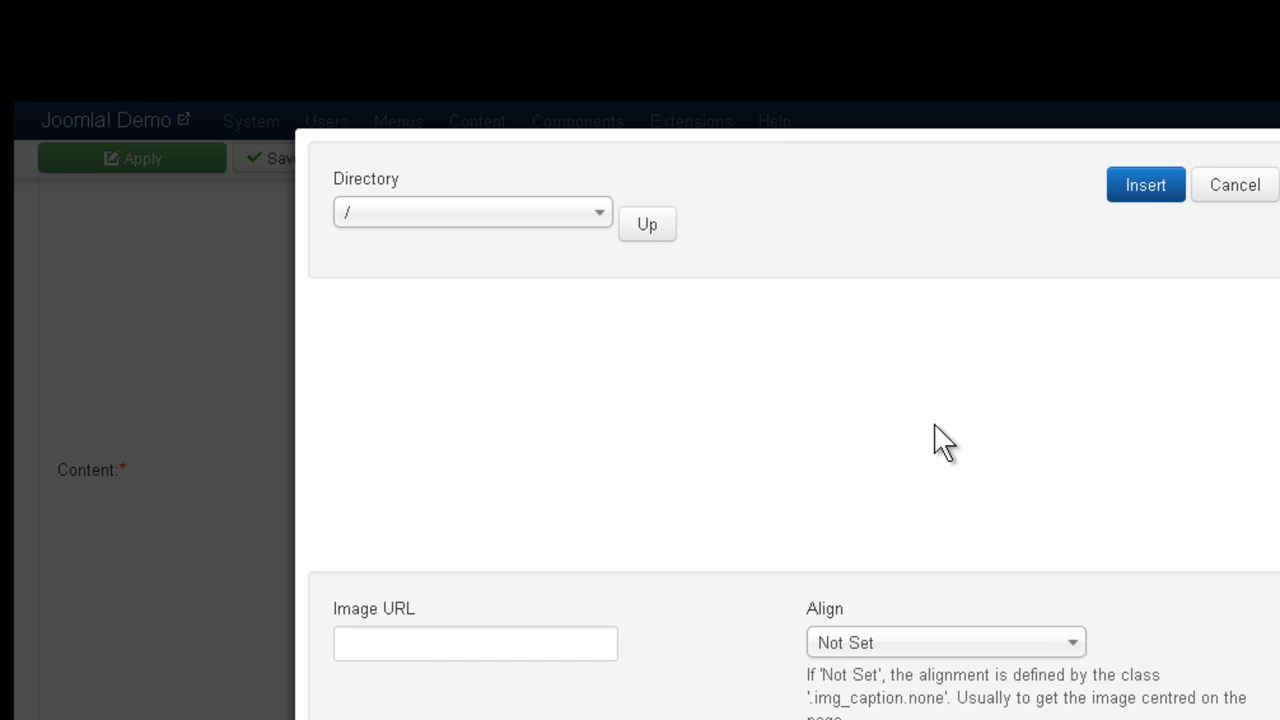
pyautogui.scroll(-1, 975, 440)
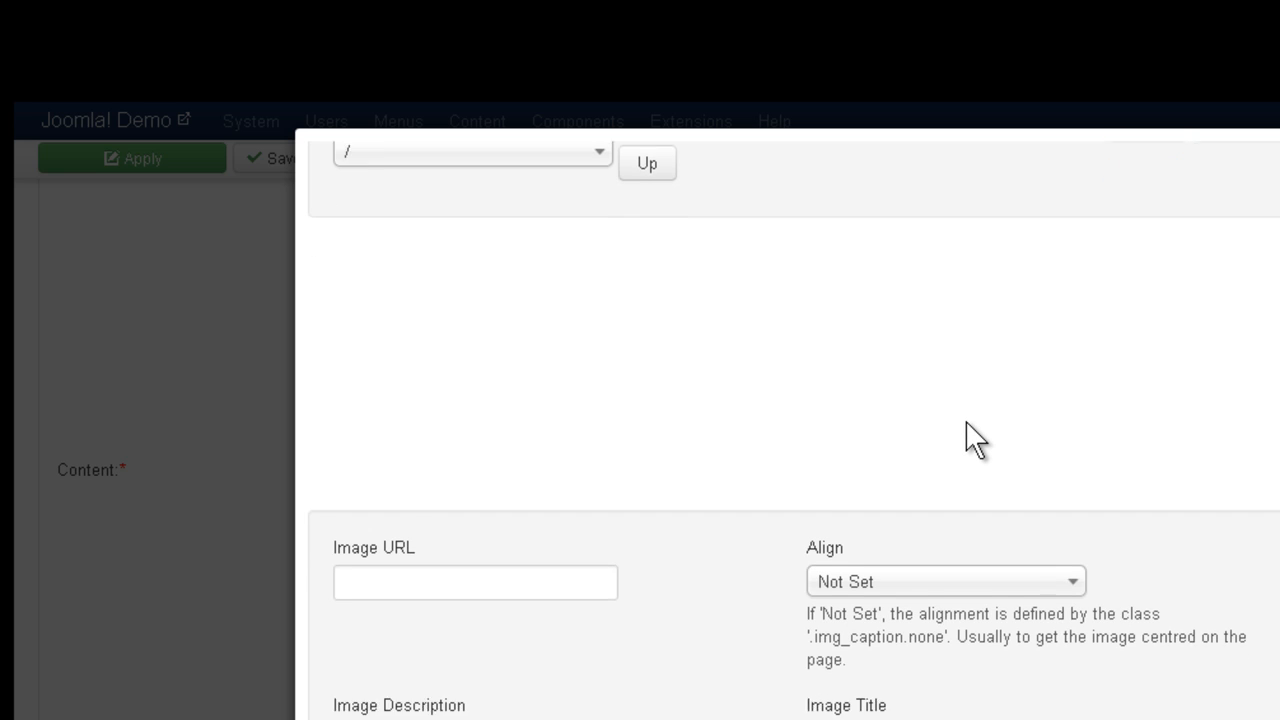
pyautogui.scroll(1, 975, 440)
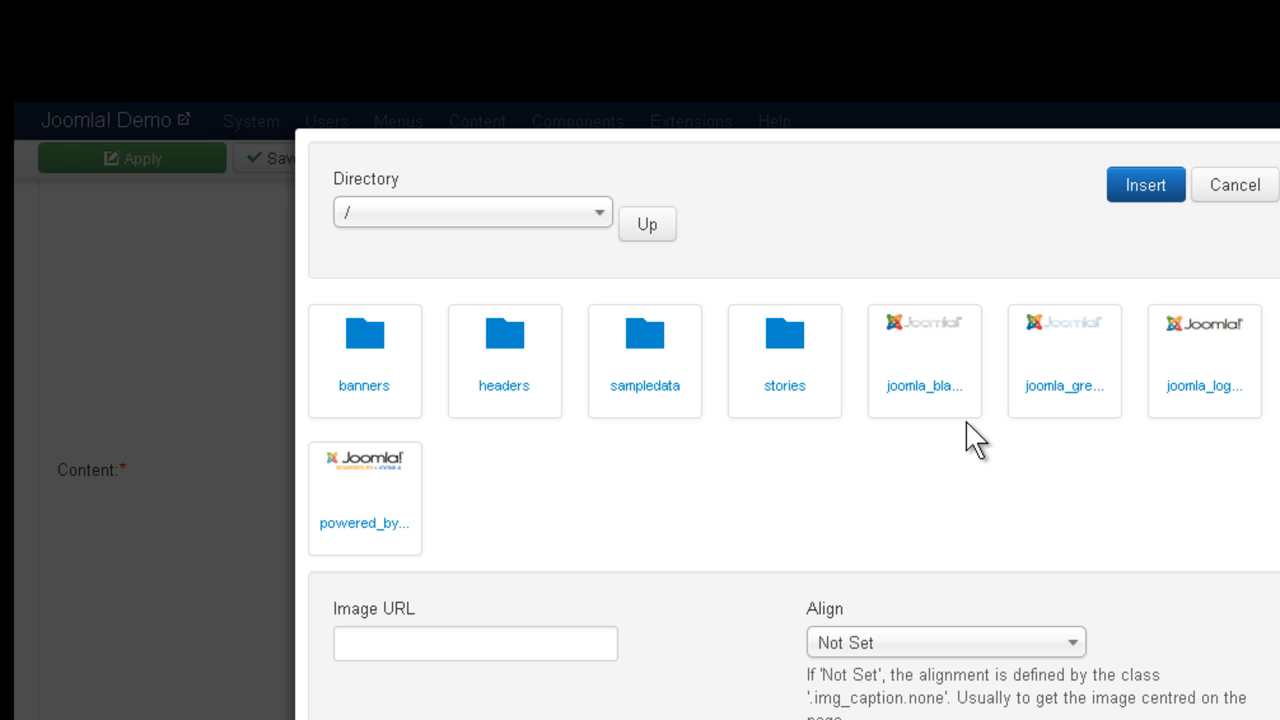
pyautogui.click(1208, 334)
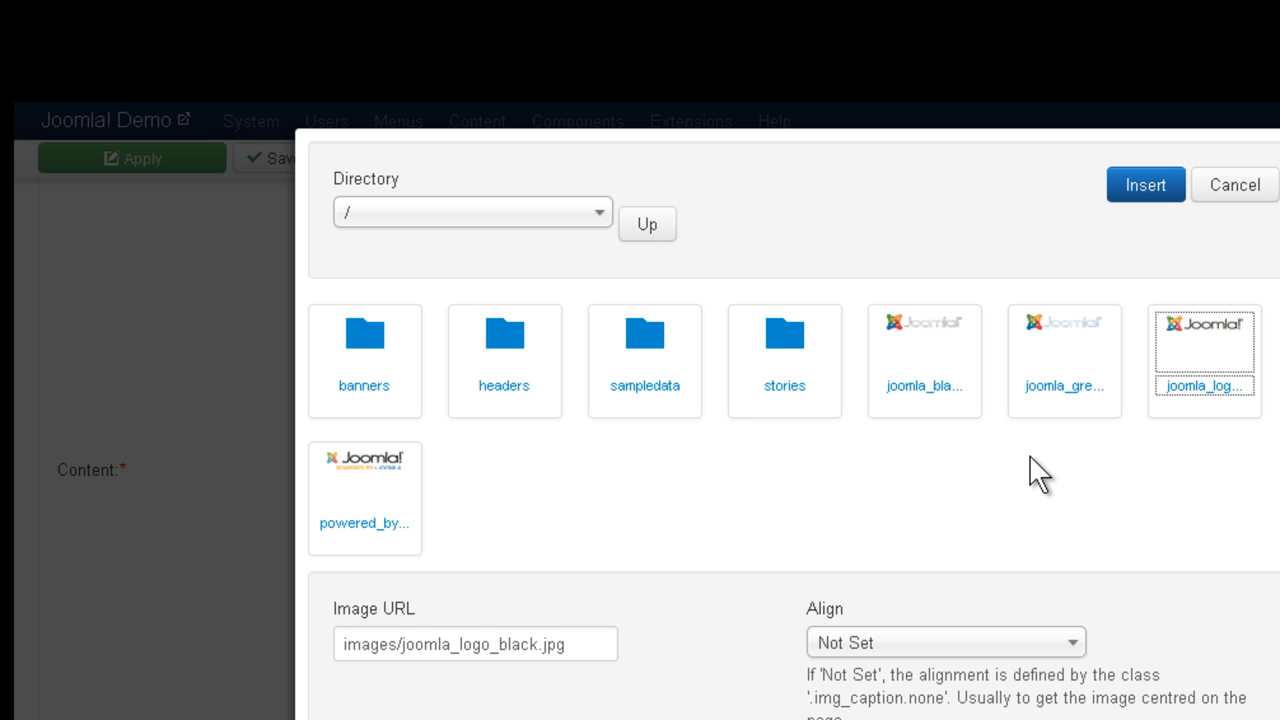
pyautogui.click(1140, 198)
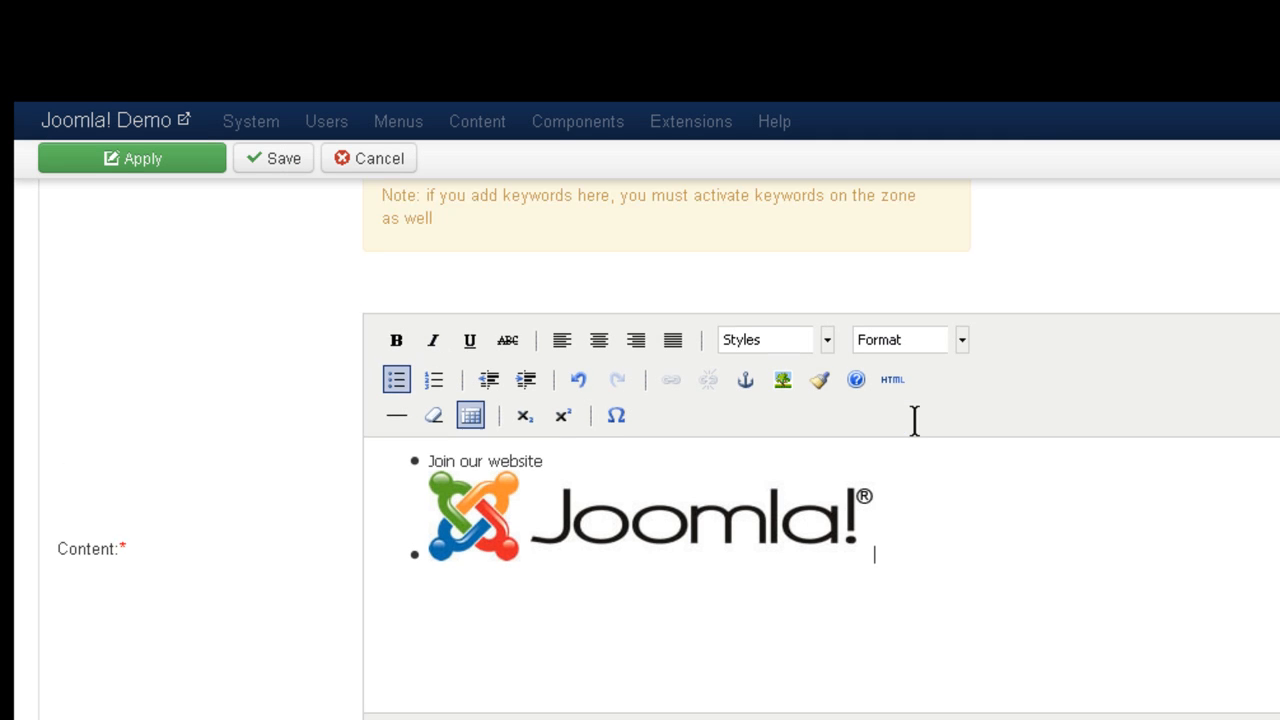
# Add the ad to New Campaign, choose Popup zone as its display zone, and apply the changes.
pyautogui.scroll(3, 914, 422)
pyautogui.scroll(-4, 914, 422)
pyautogui.scroll(3, 903, 409)
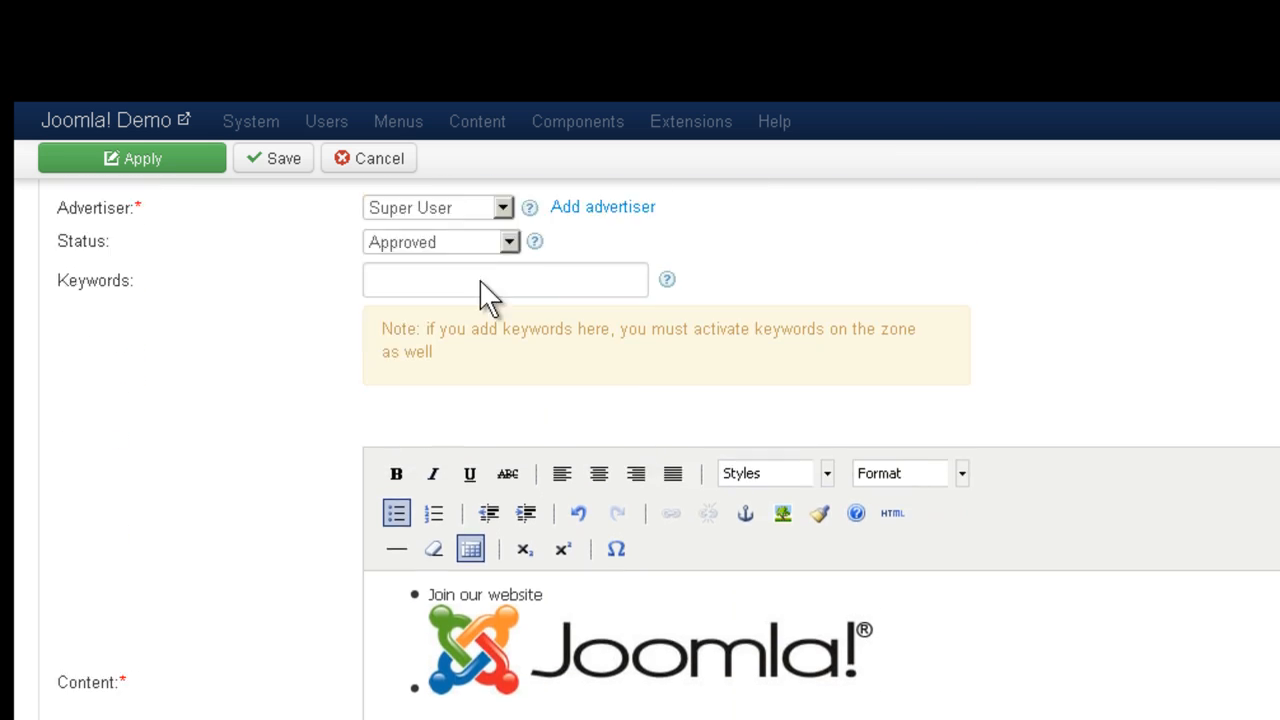
pyautogui.scroll(5, 480, 290)
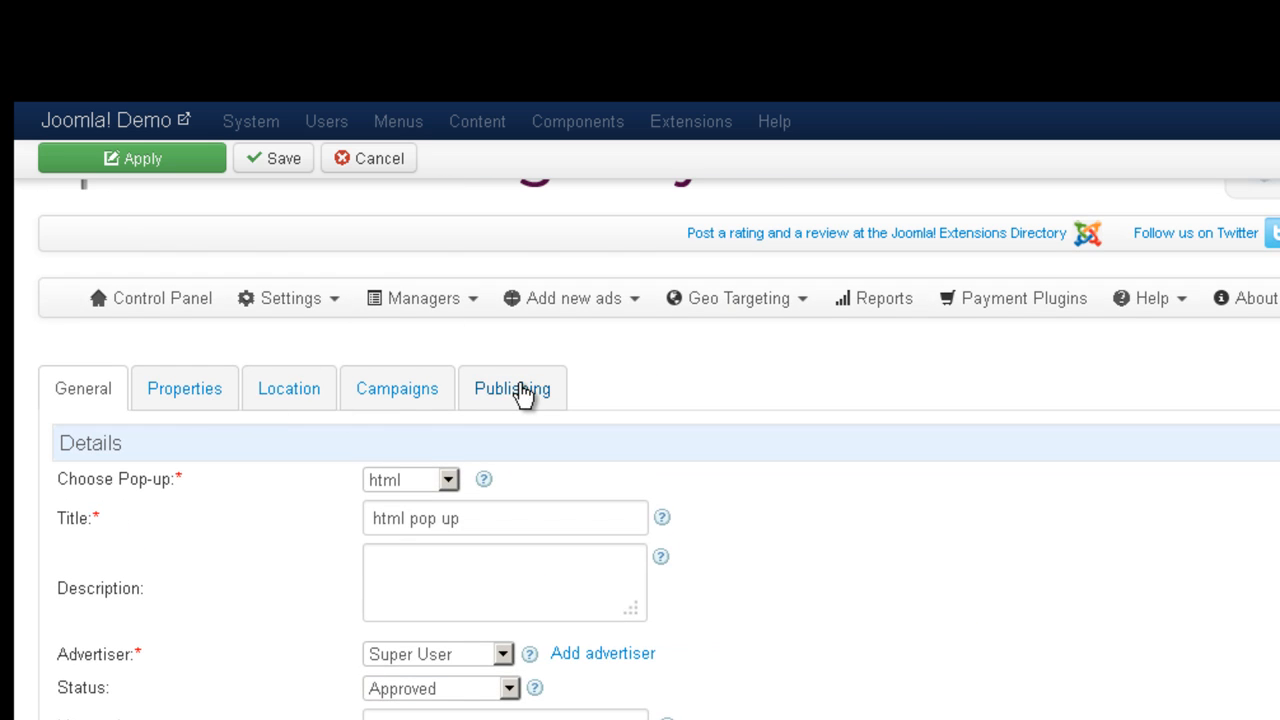
pyautogui.click(400, 392)
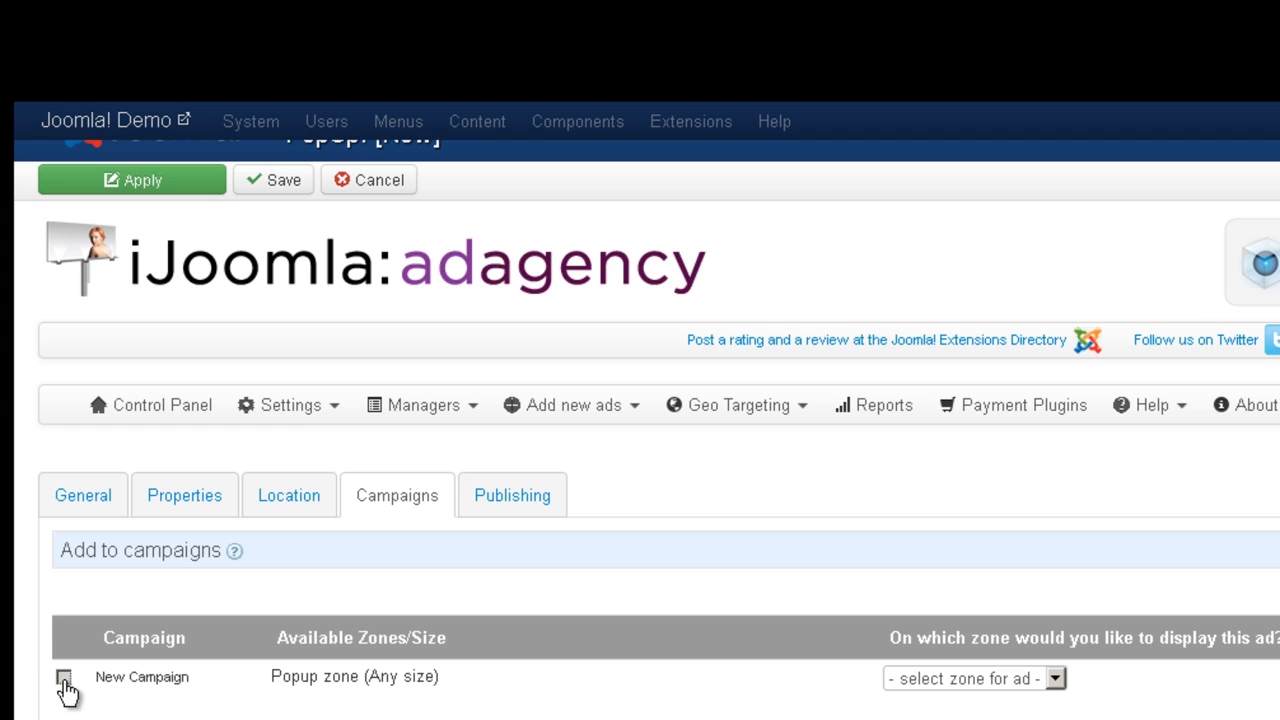
pyautogui.click(63, 679)
pyautogui.click(1017, 686)
pyautogui.click(950, 713)
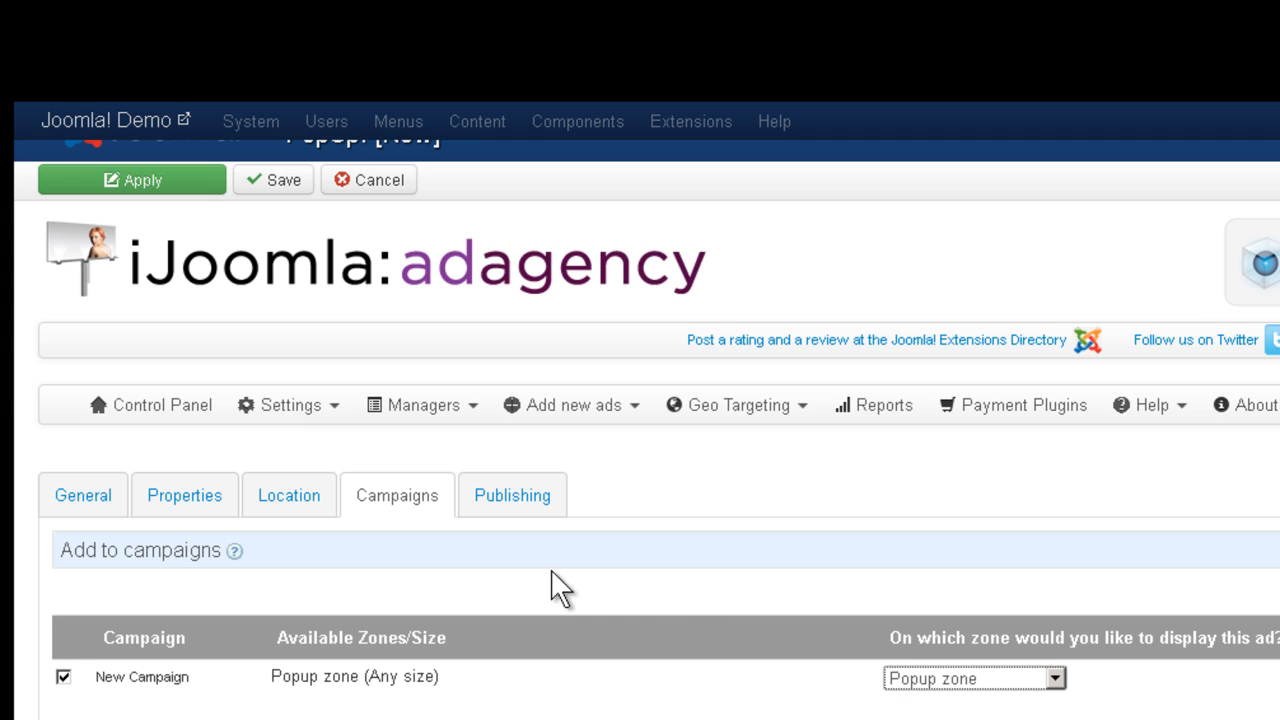
pyautogui.click(177, 186)
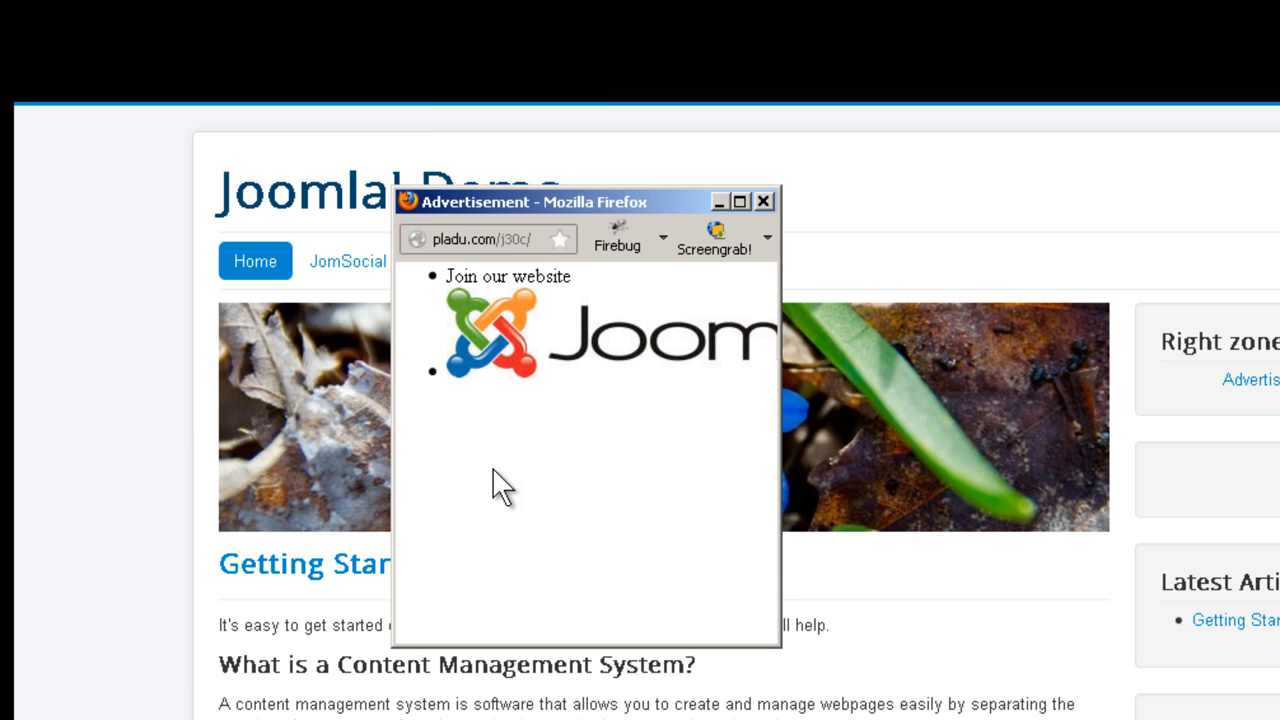
# Check the HTML pop-up ad on the site's home page and close its window.
pyautogui.click(762, 203)
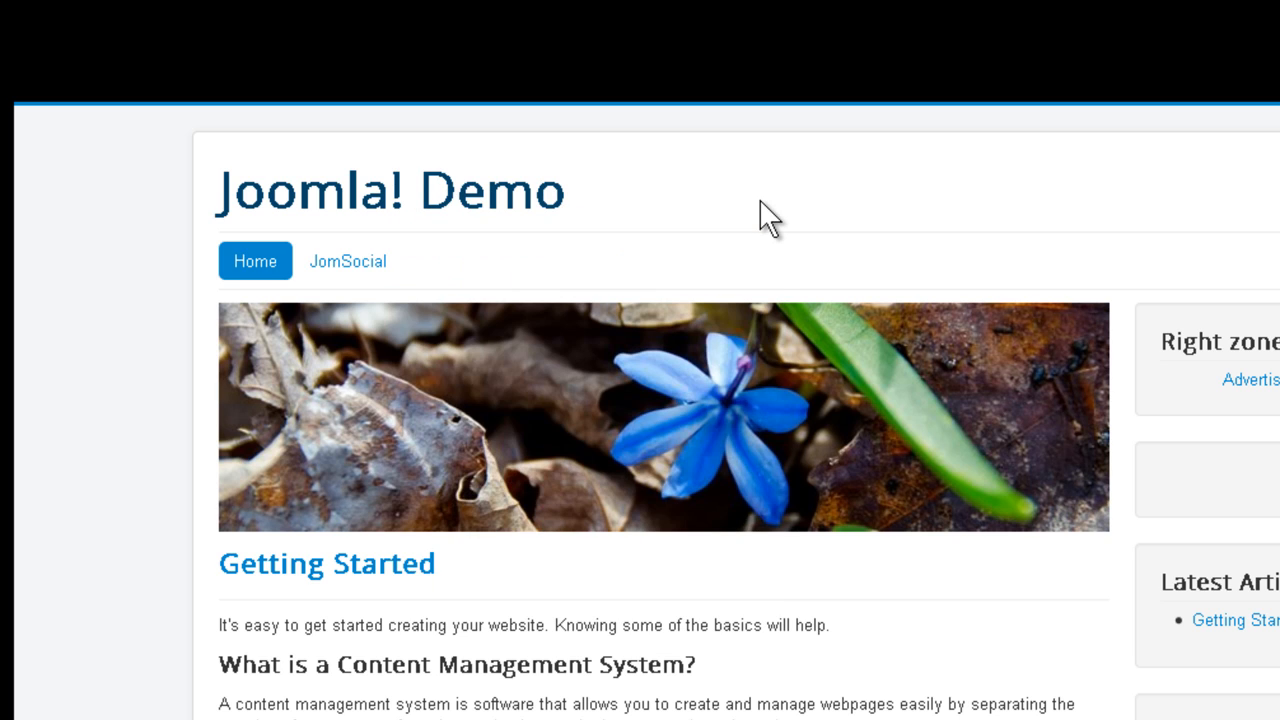